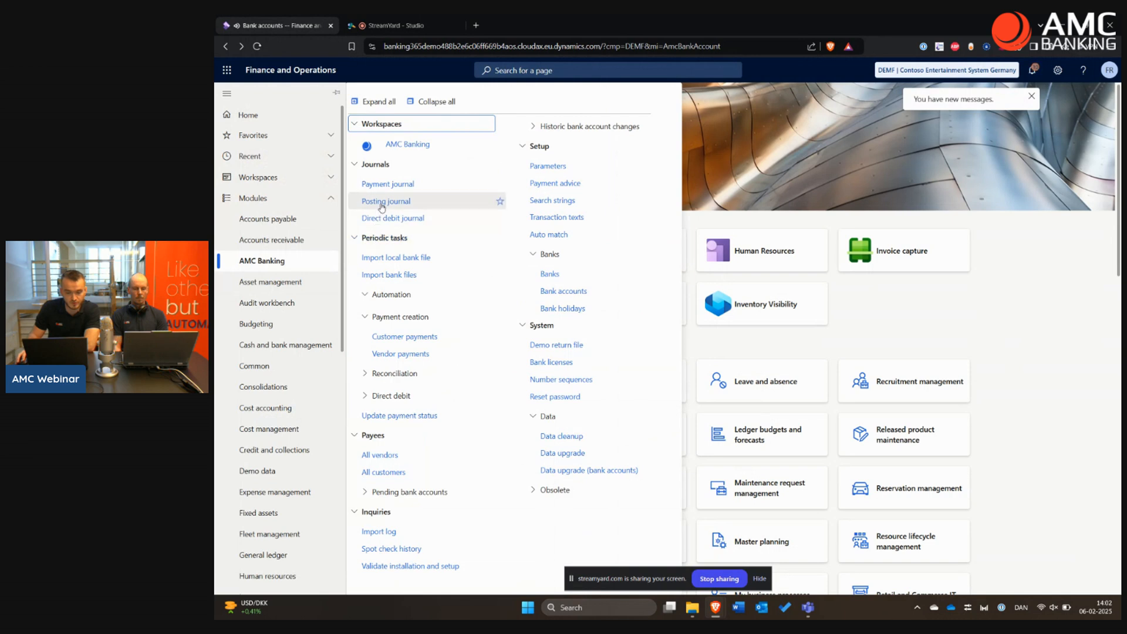
- Open the posting journal and review the lines of the AP journal 00220 and the AR journal 00219
click(381, 202)
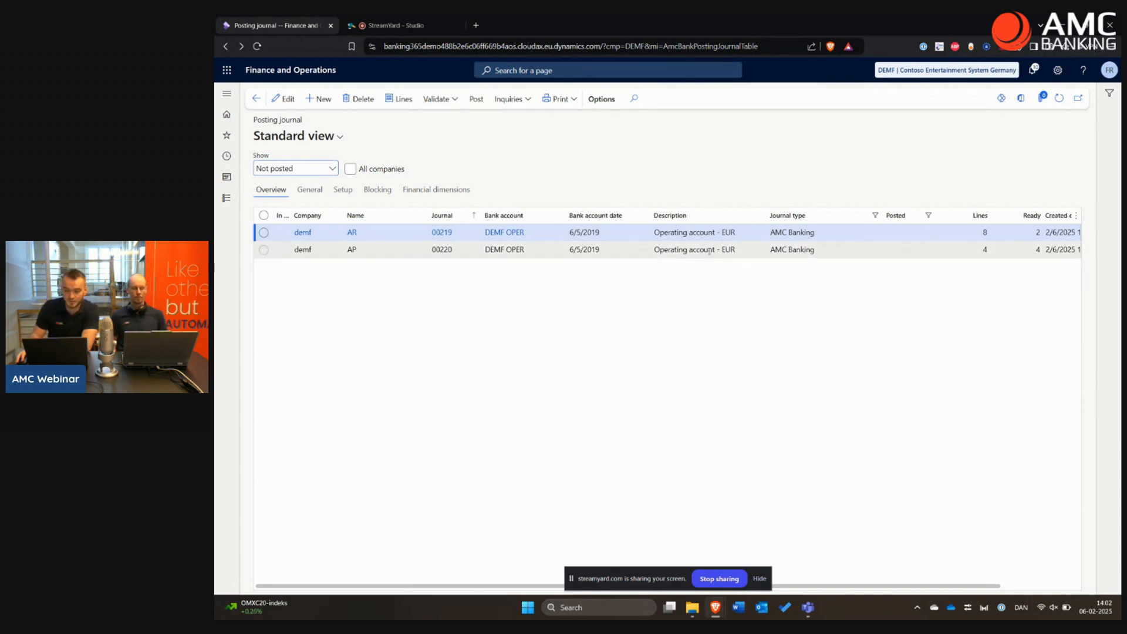
click(745, 249)
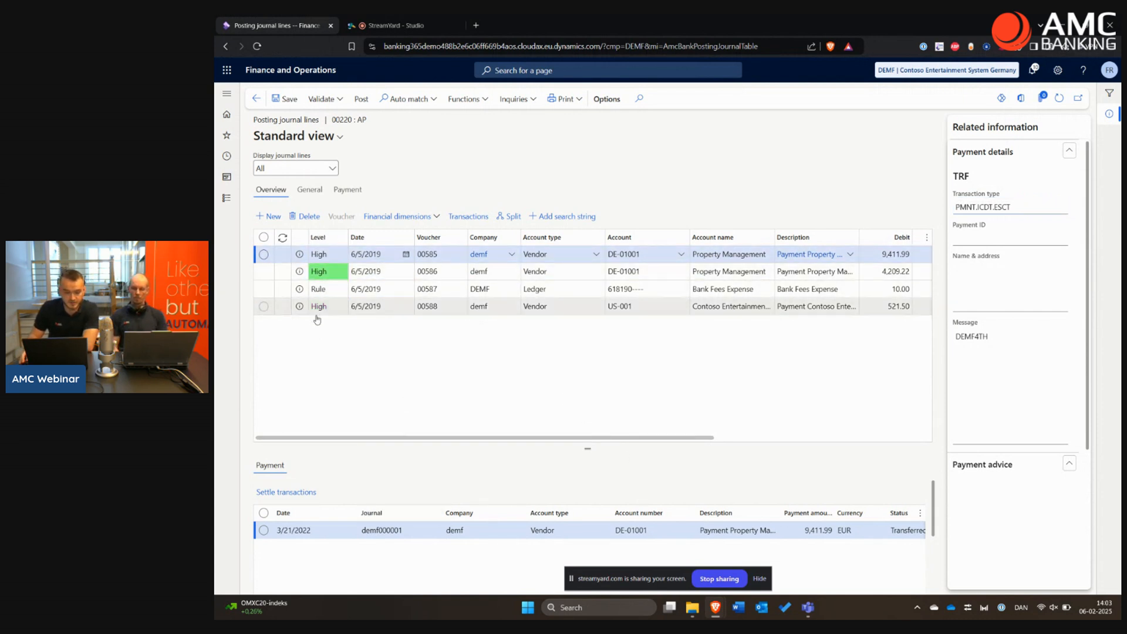
click(256, 98)
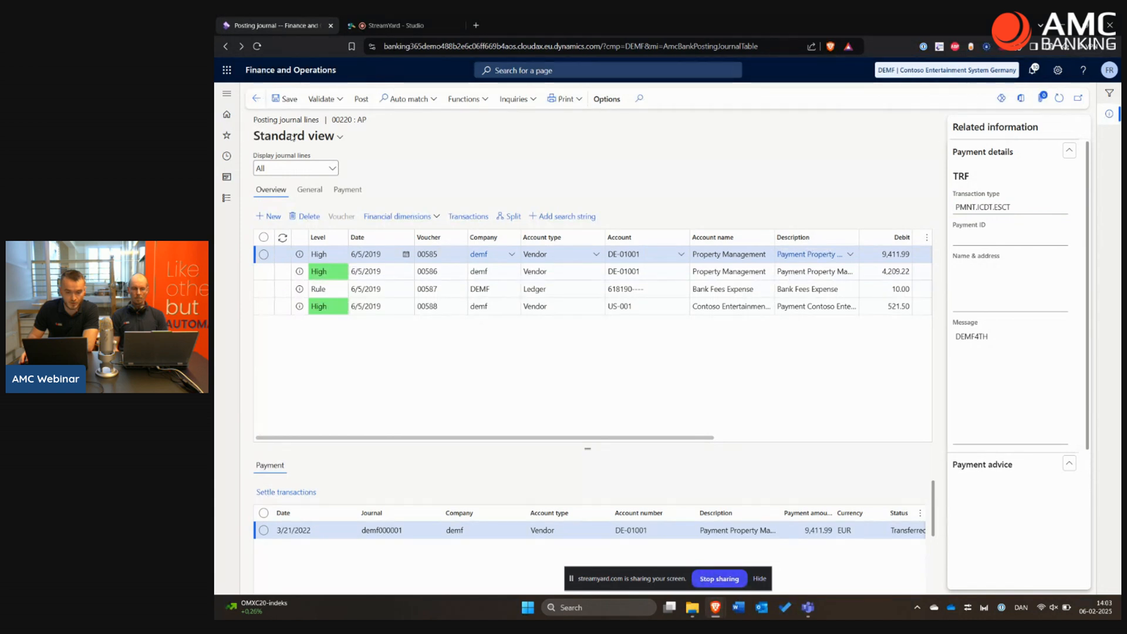
click(392, 232)
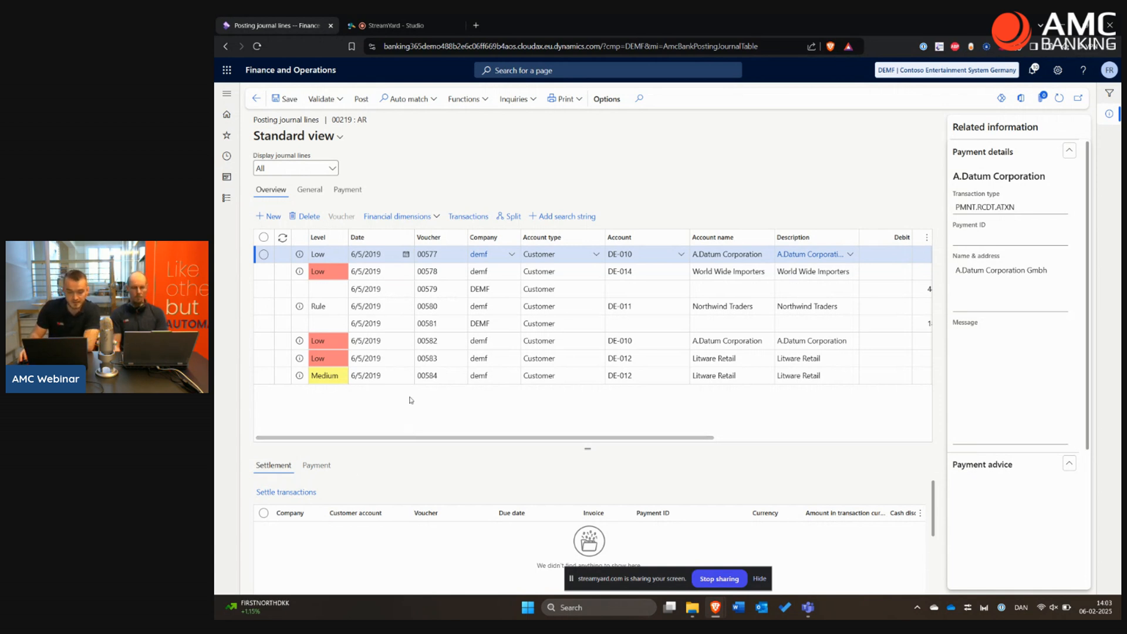
- Create a match rule setup named Test in the AMC Banking auto match setup and save it
click(226, 199)
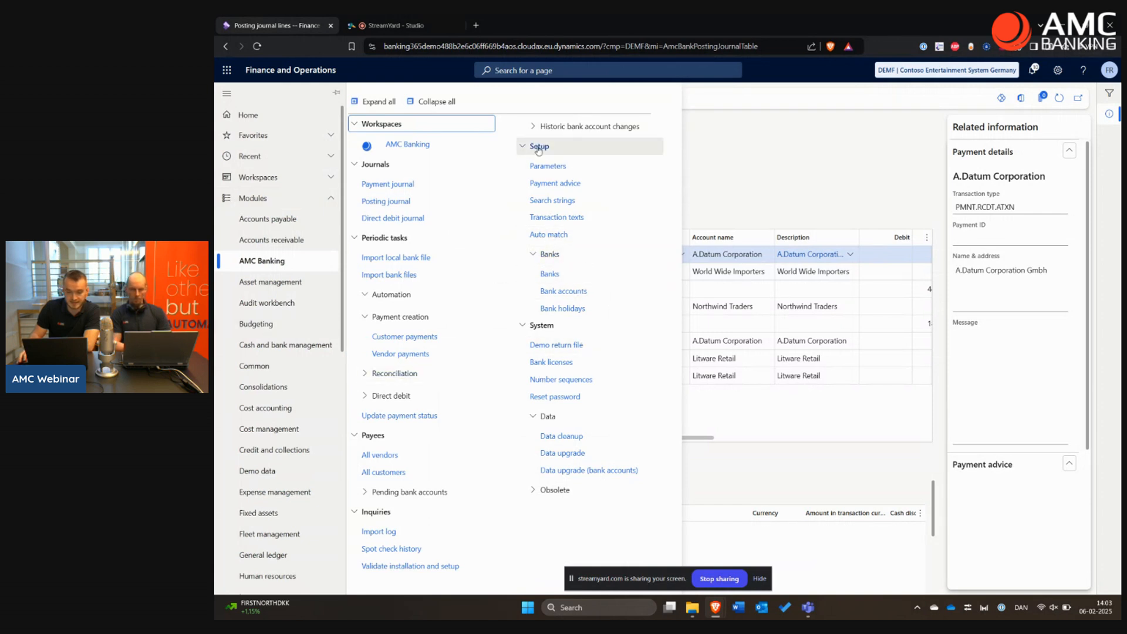
click(550, 236)
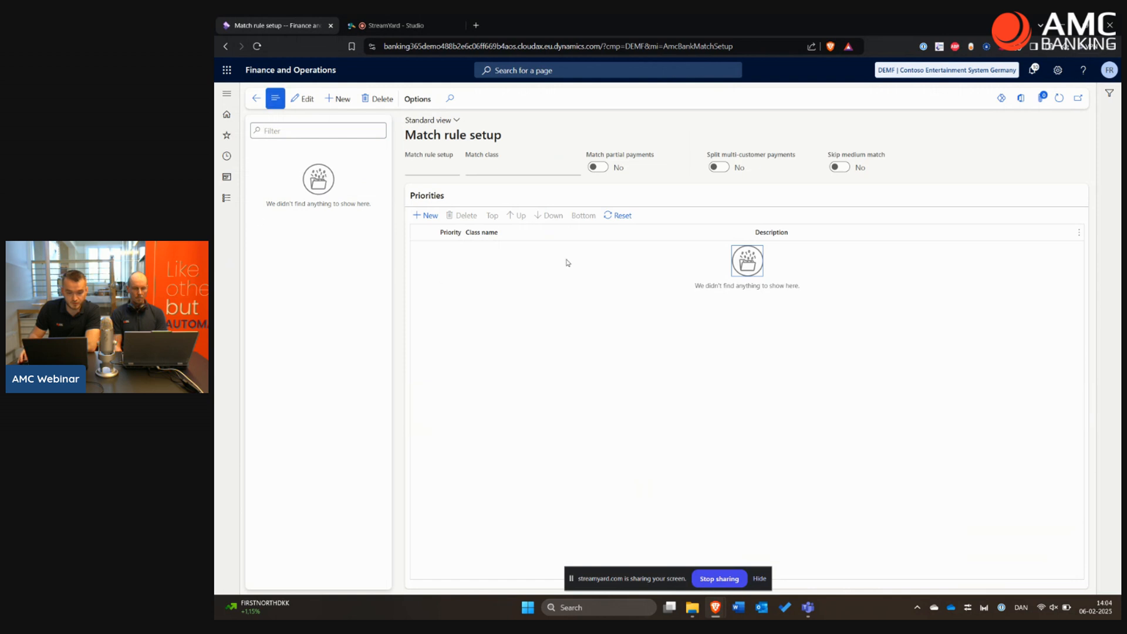
click(468, 299)
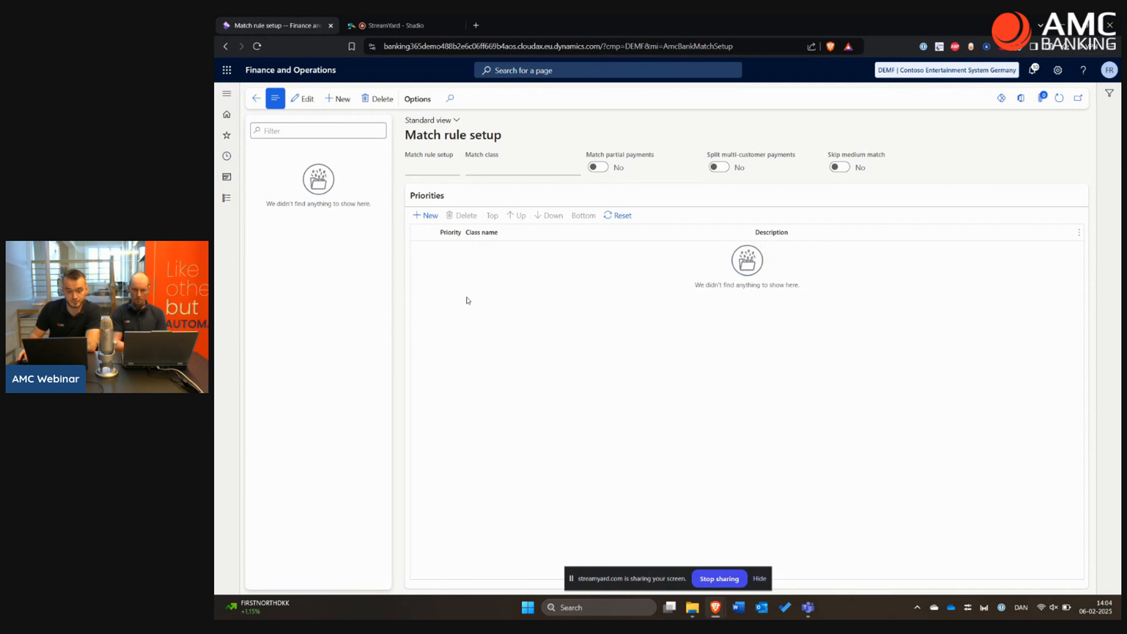
click(339, 99)
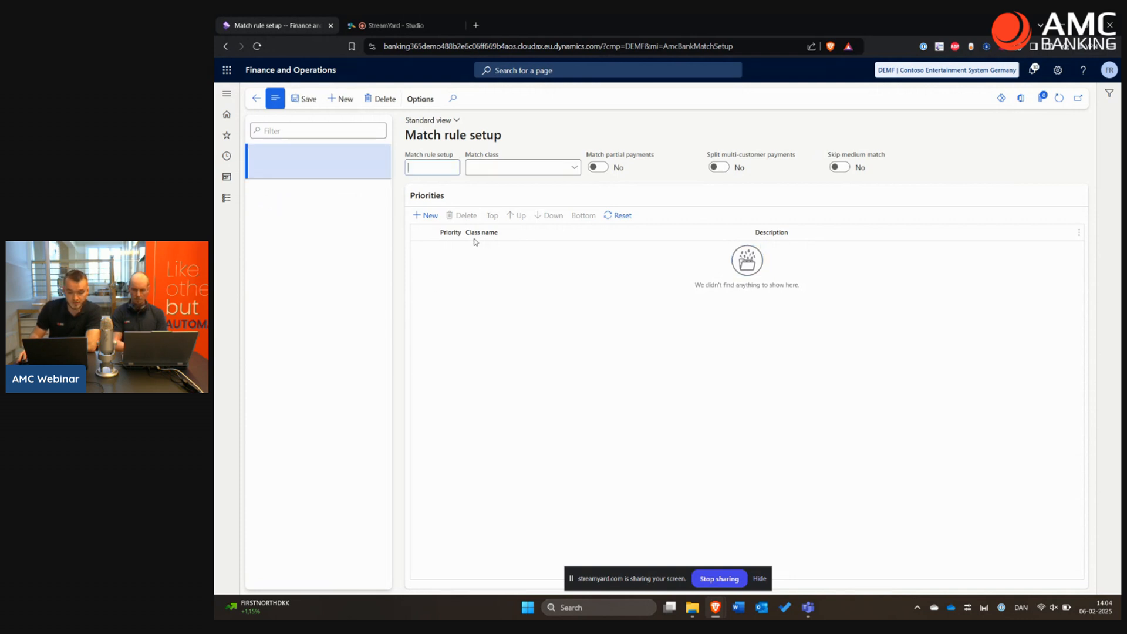
text(Test)
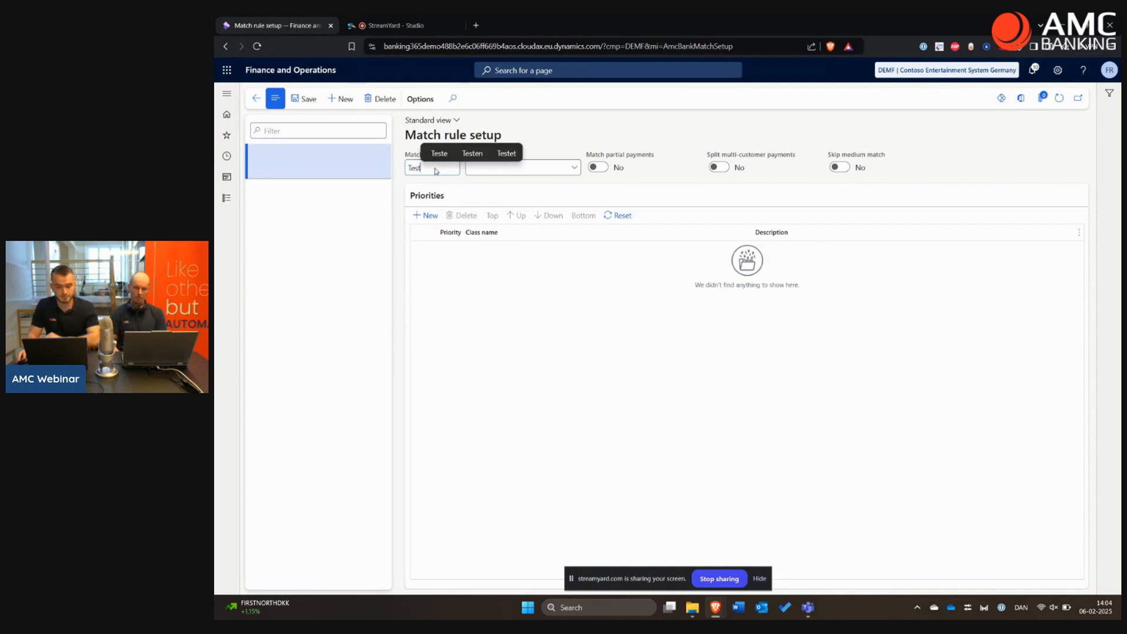
click(304, 99)
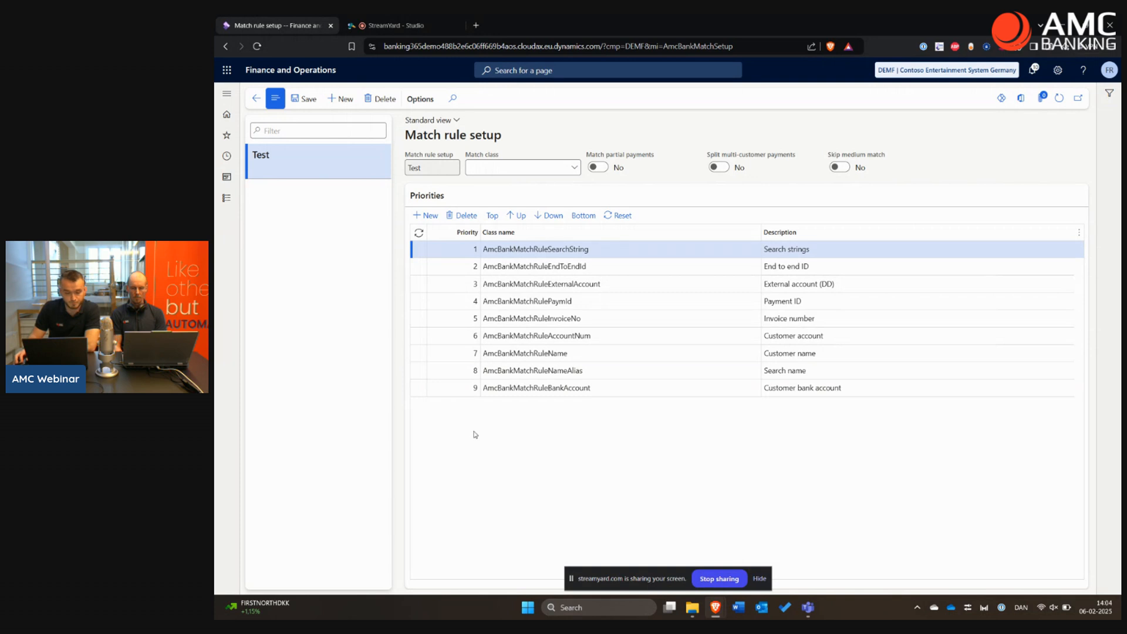
- Open the DEMF OPER bank account in AMC Banking and show its AMC Banking and Company setup sections
click(235, 198)
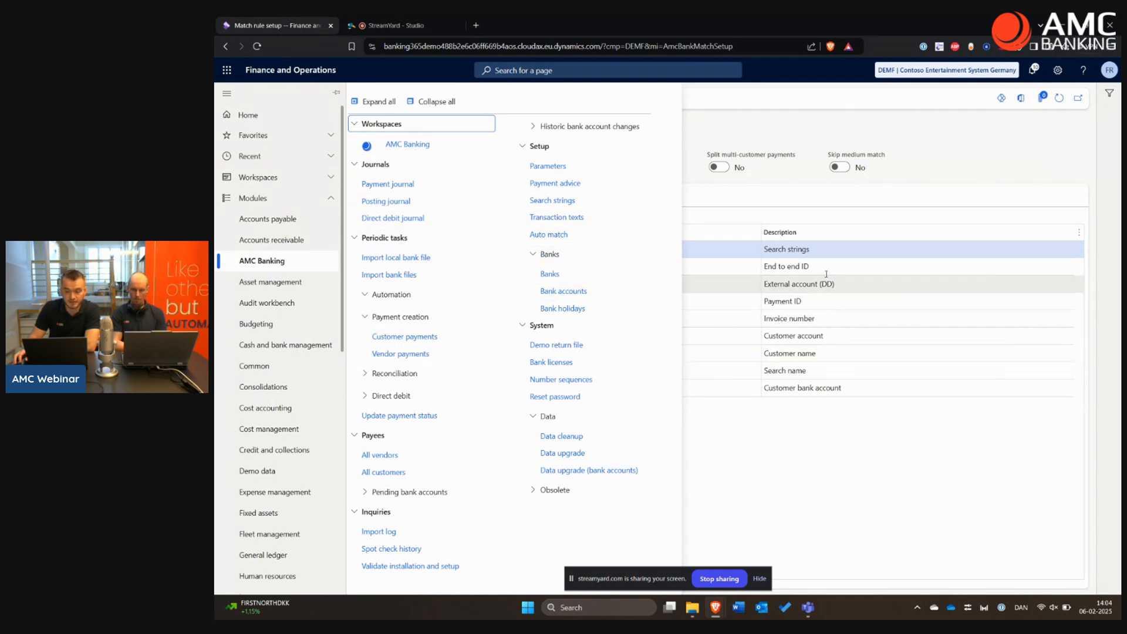
click(785, 415)
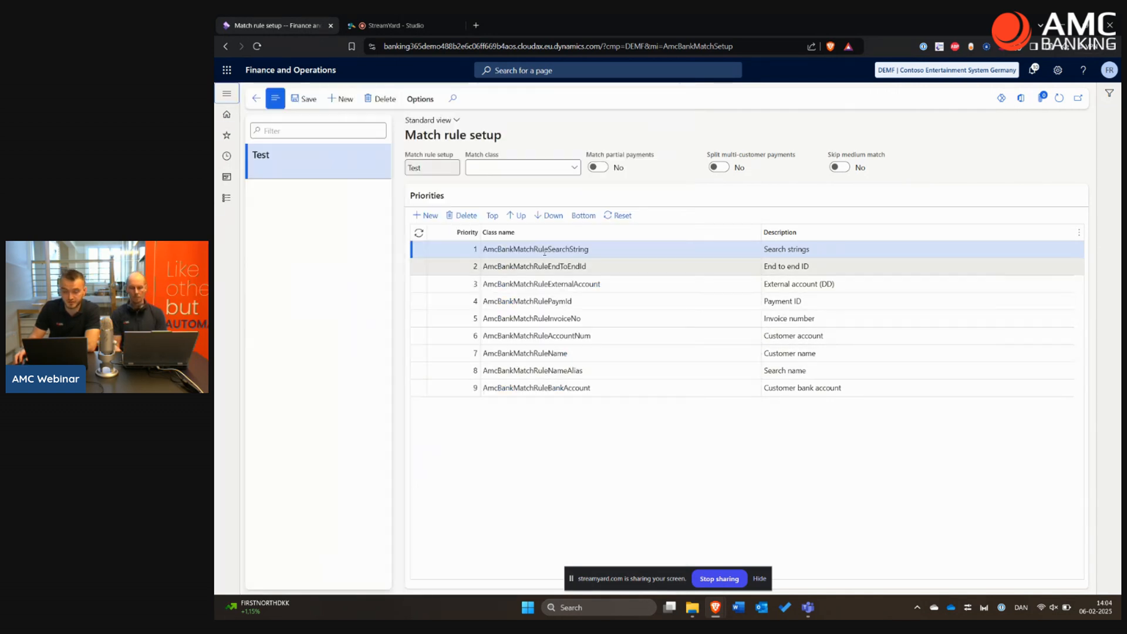
click(226, 197)
click(262, 261)
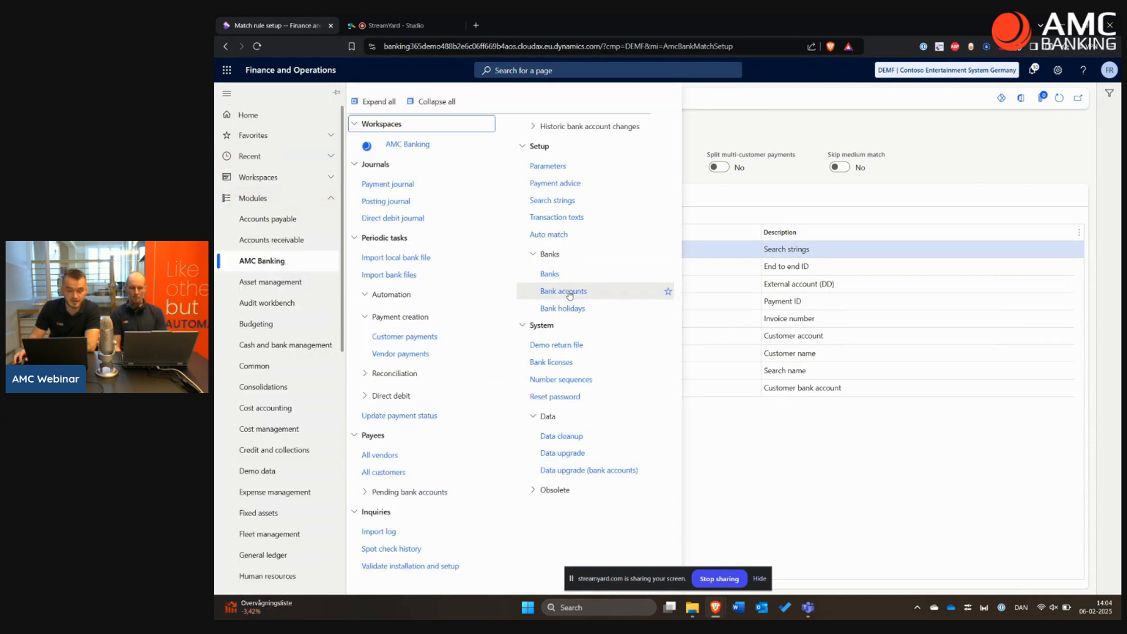
click(569, 295)
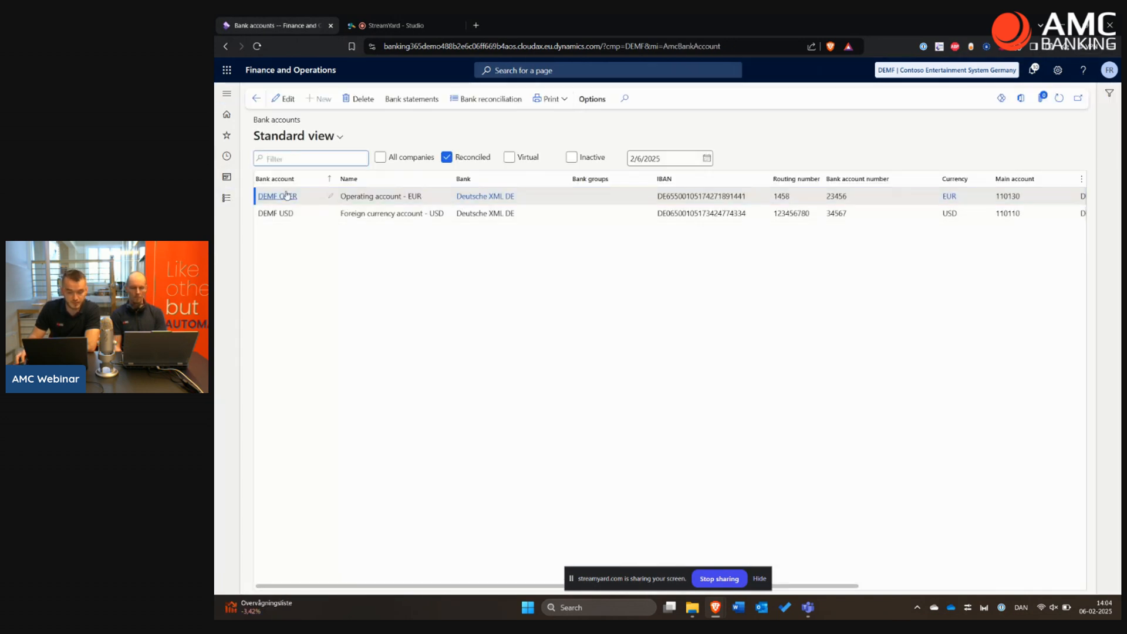
click(284, 197)
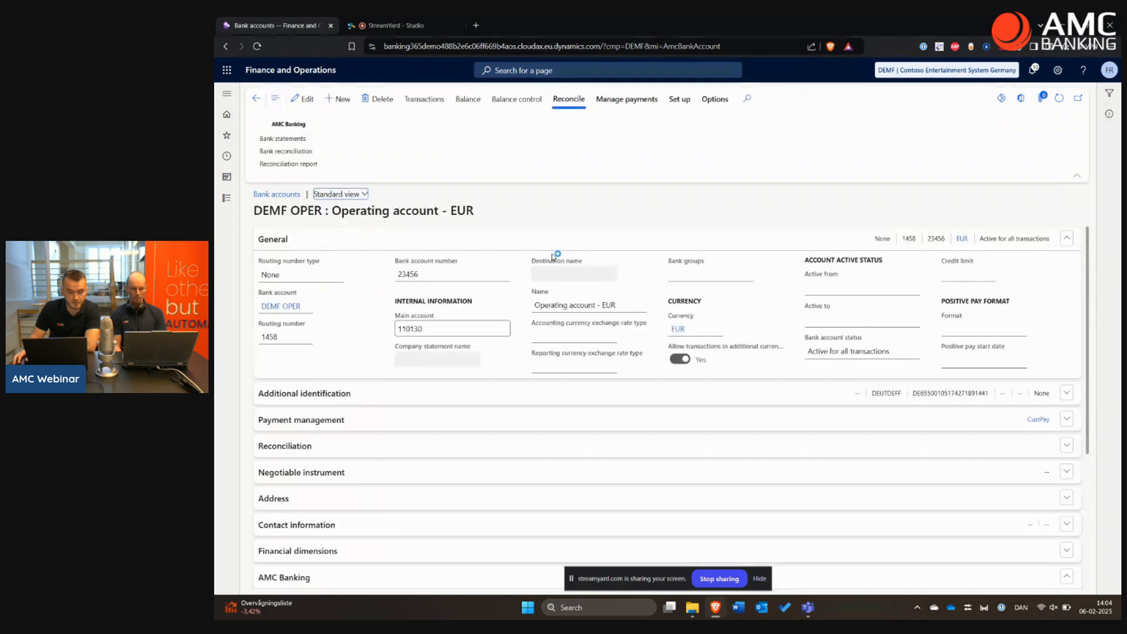
scroll(559, 283, down, 1)
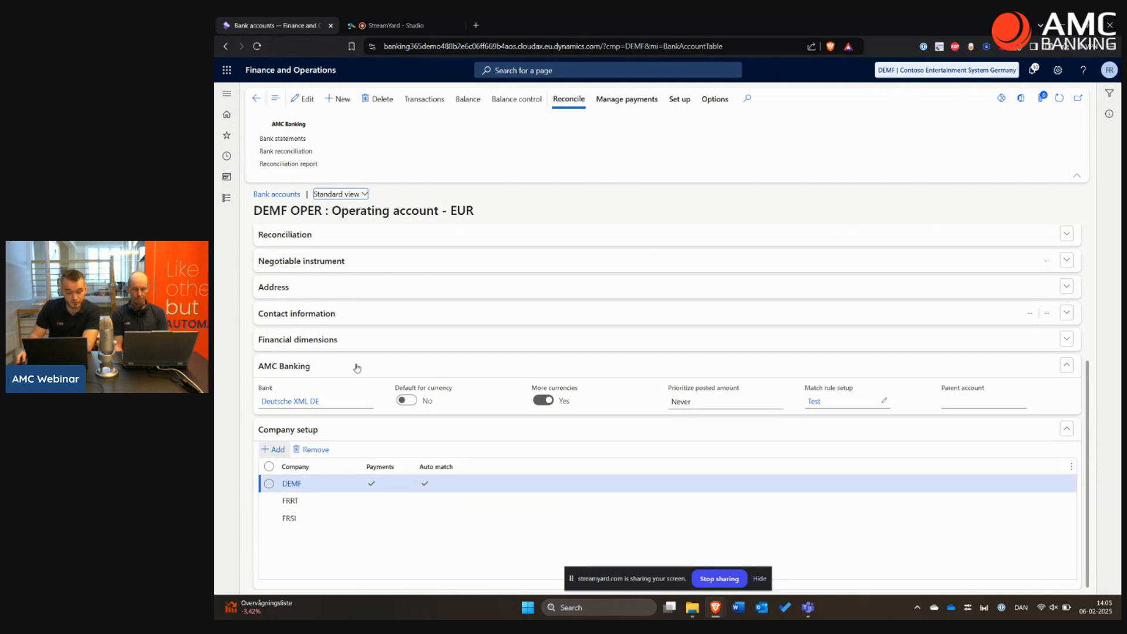
- Enable Auto match for companies FRRT and FRSI in the bank account's company setup and save the account
click(303, 98)
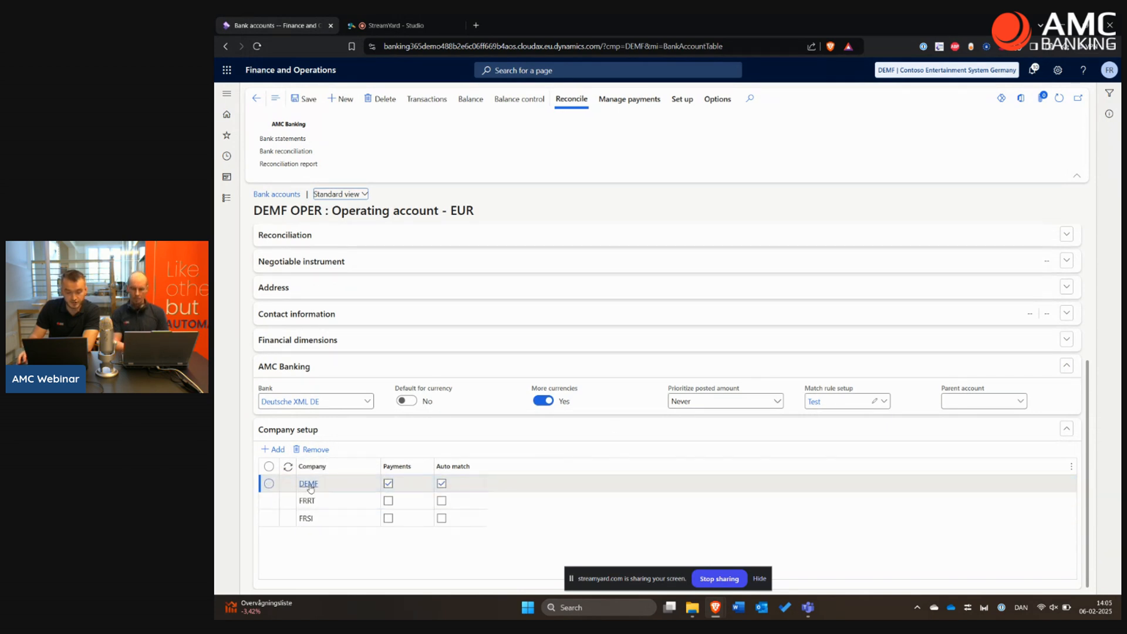
click(441, 501)
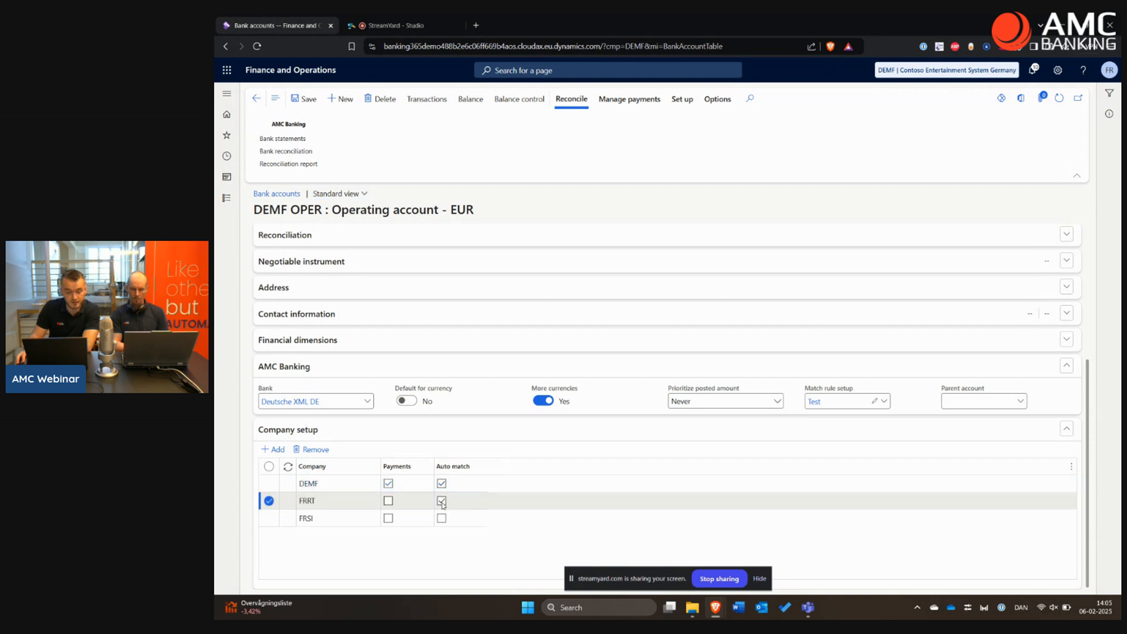
click(442, 519)
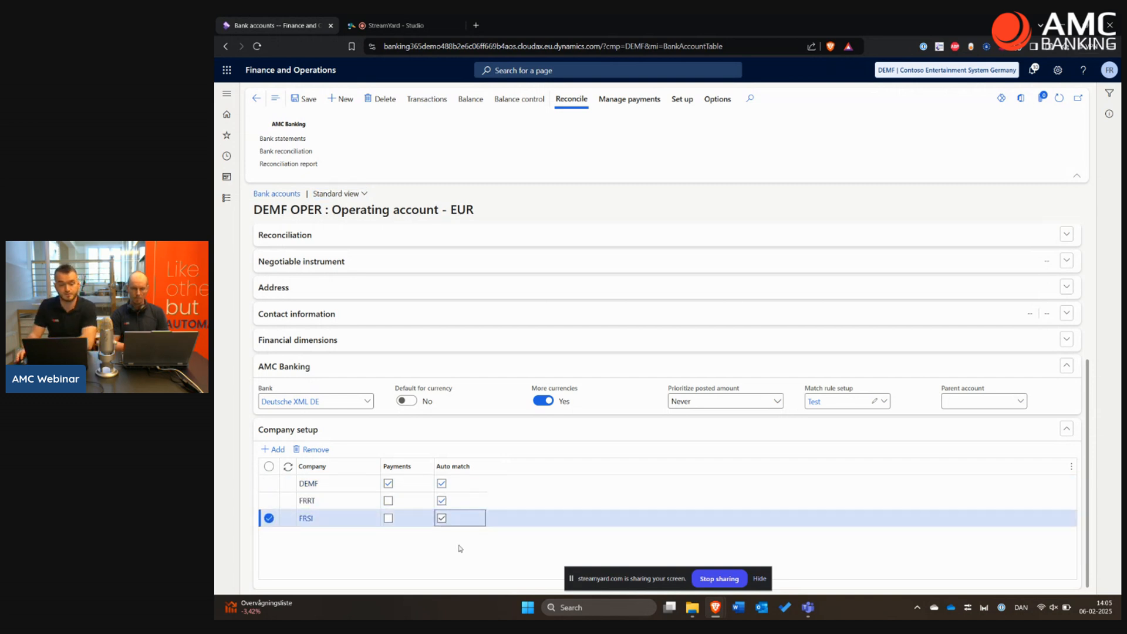
click(461, 551)
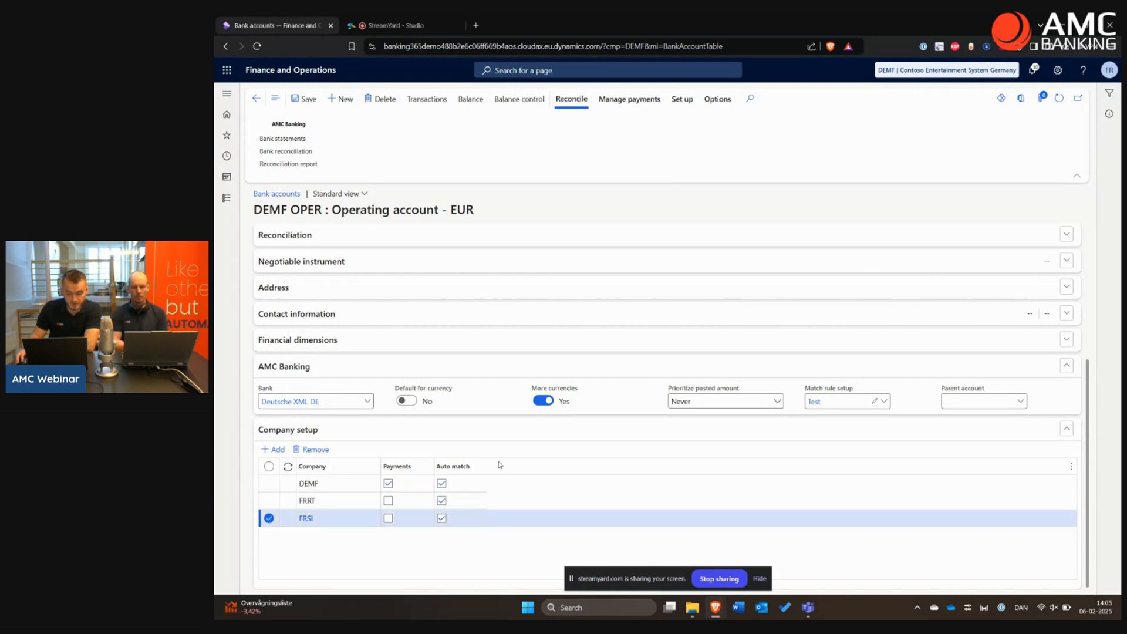
click(310, 102)
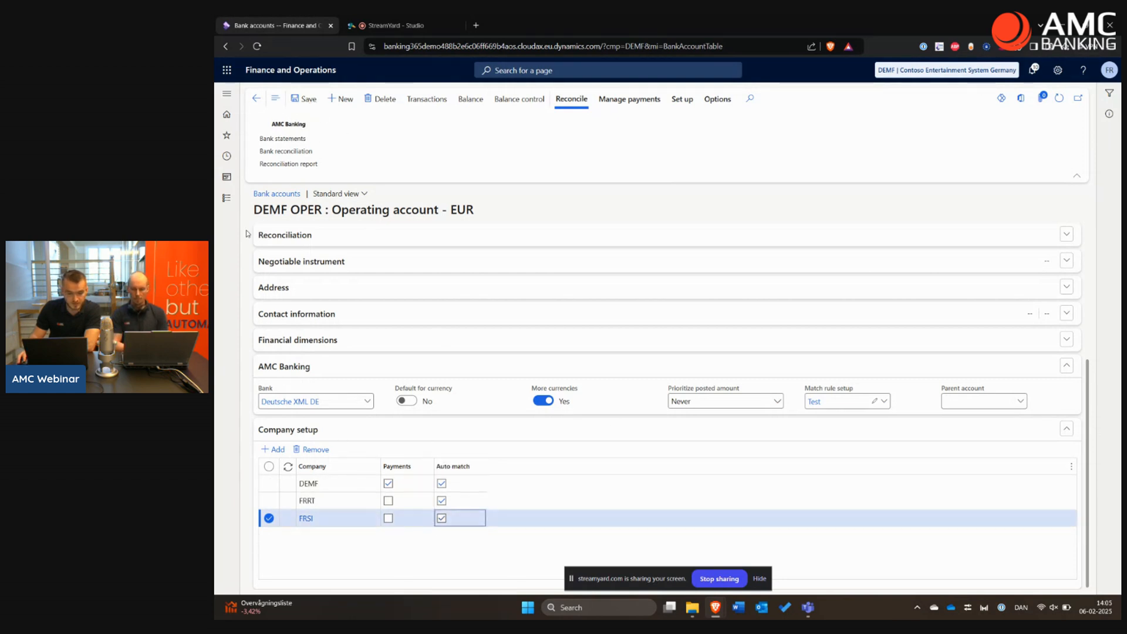
- Open the lines of the AR posting journal 00219 and select voucher 00579 to check its payment details and message
click(229, 199)
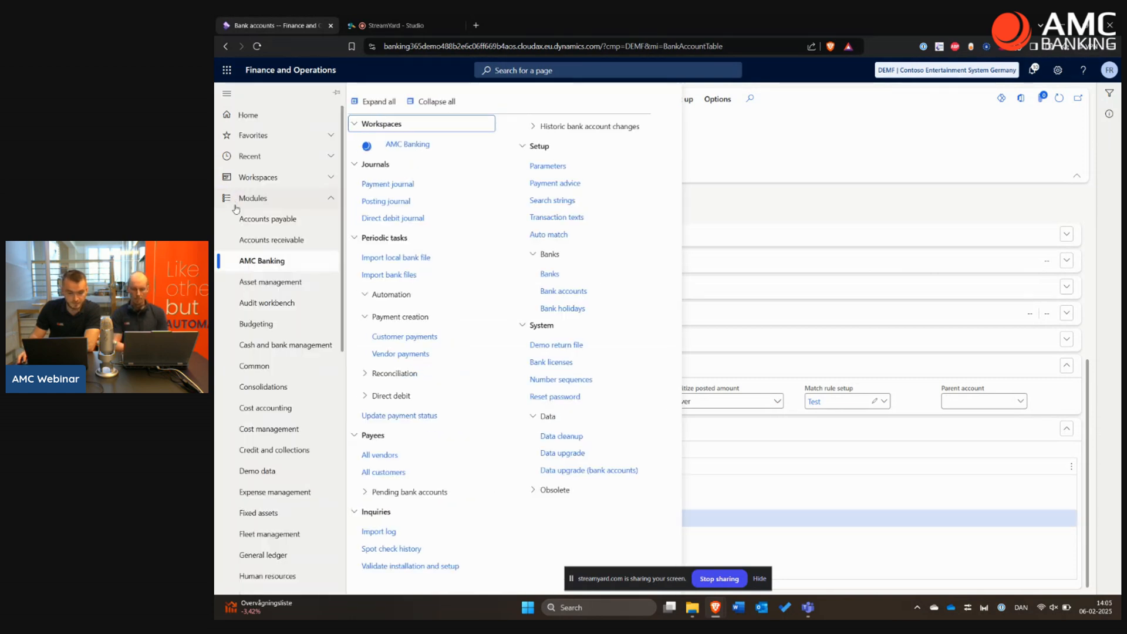
click(401, 202)
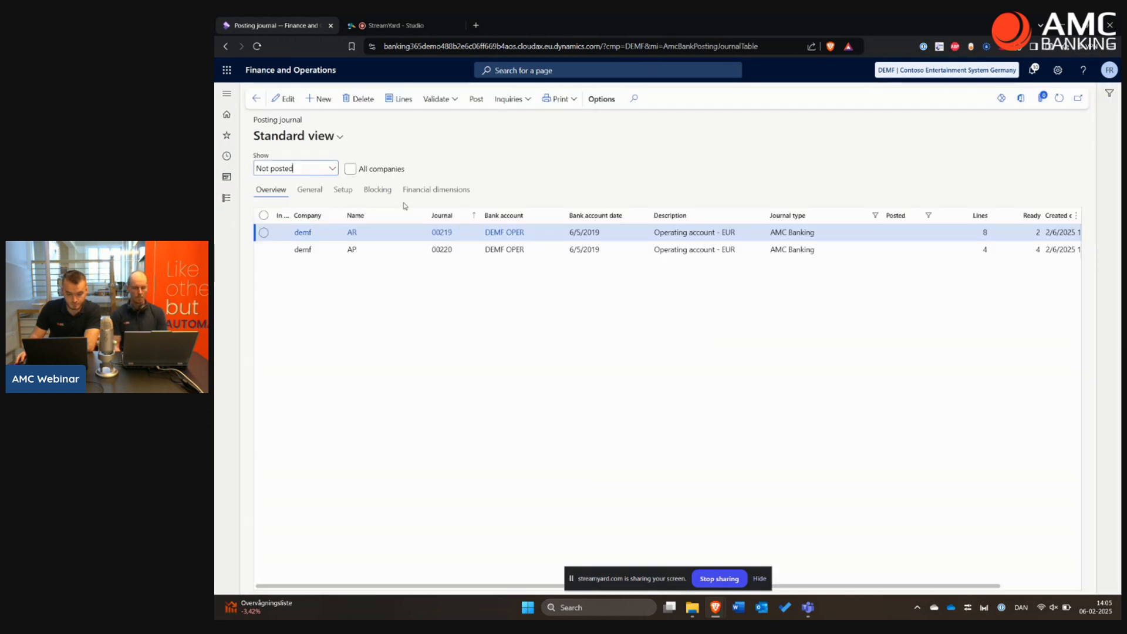
click(392, 99)
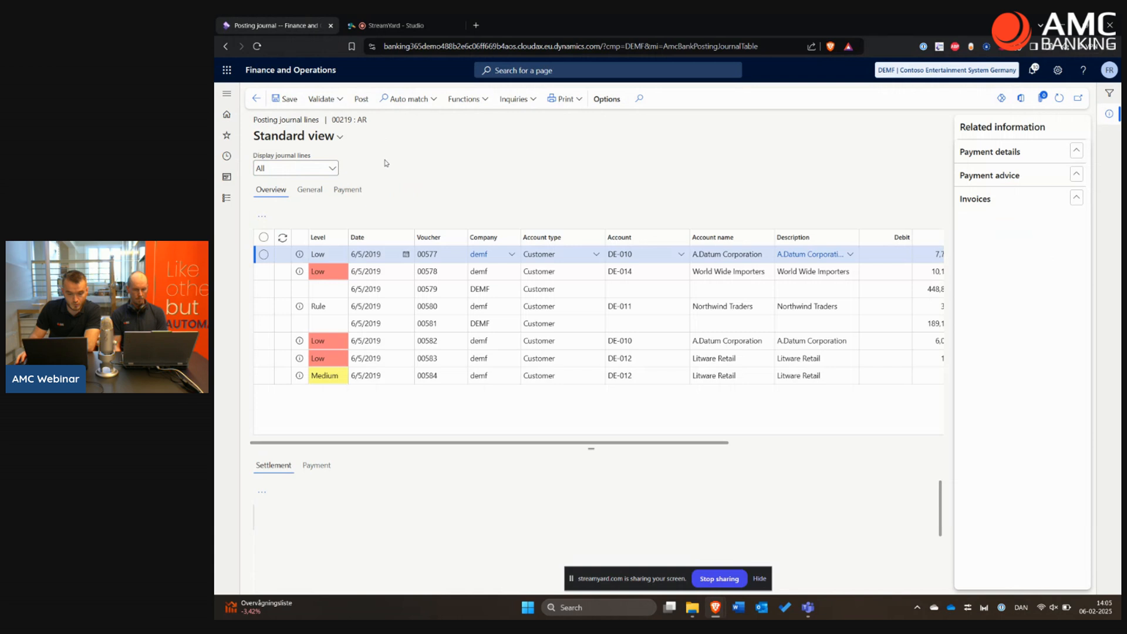
click(430, 289)
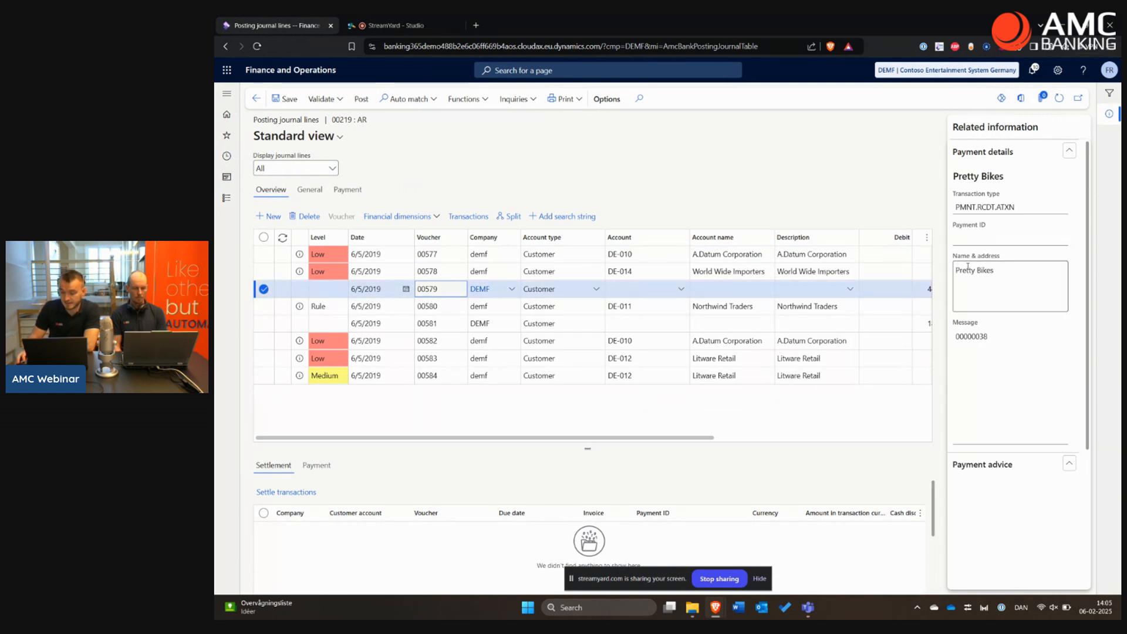
click(968, 338)
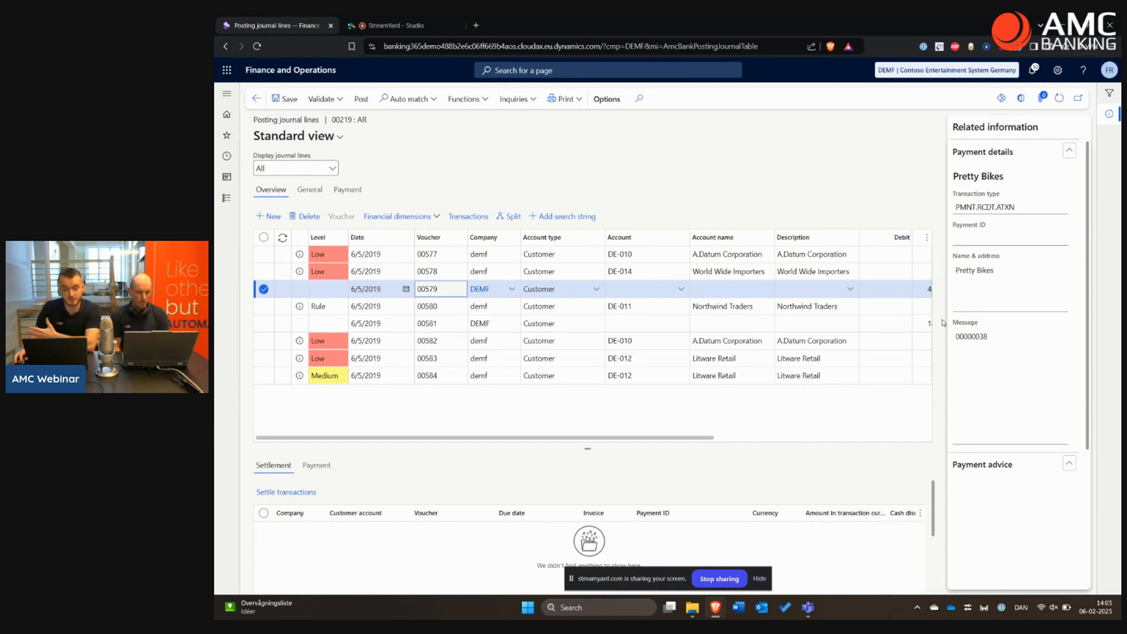
- Run Auto match for the single transaction with voucher 00579 and check its matched company and account
click(408, 98)
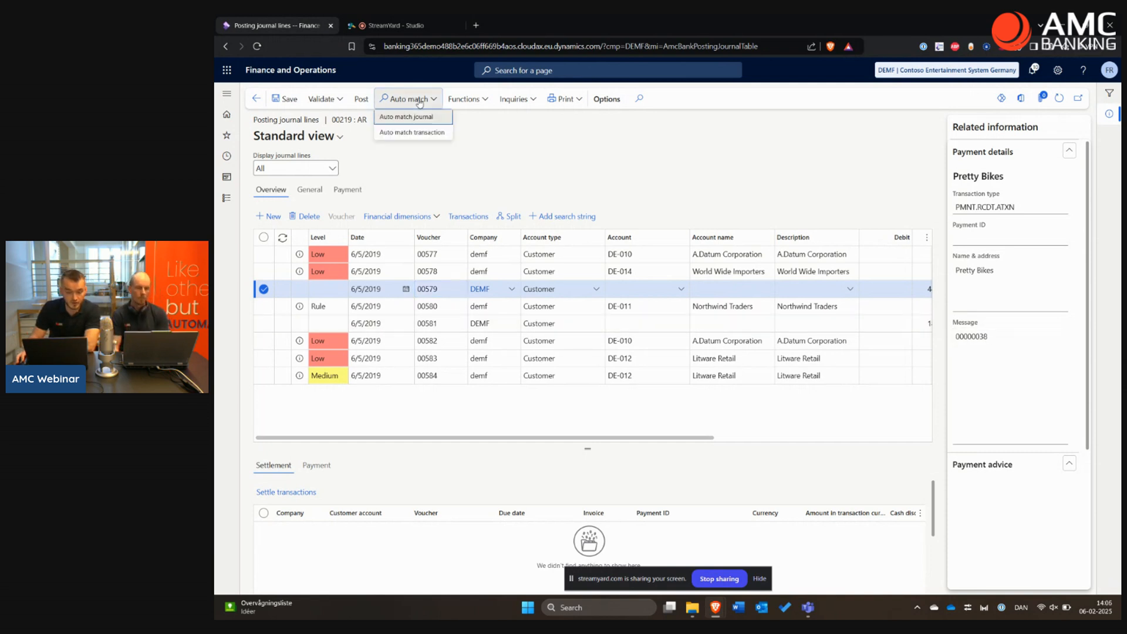
click(416, 133)
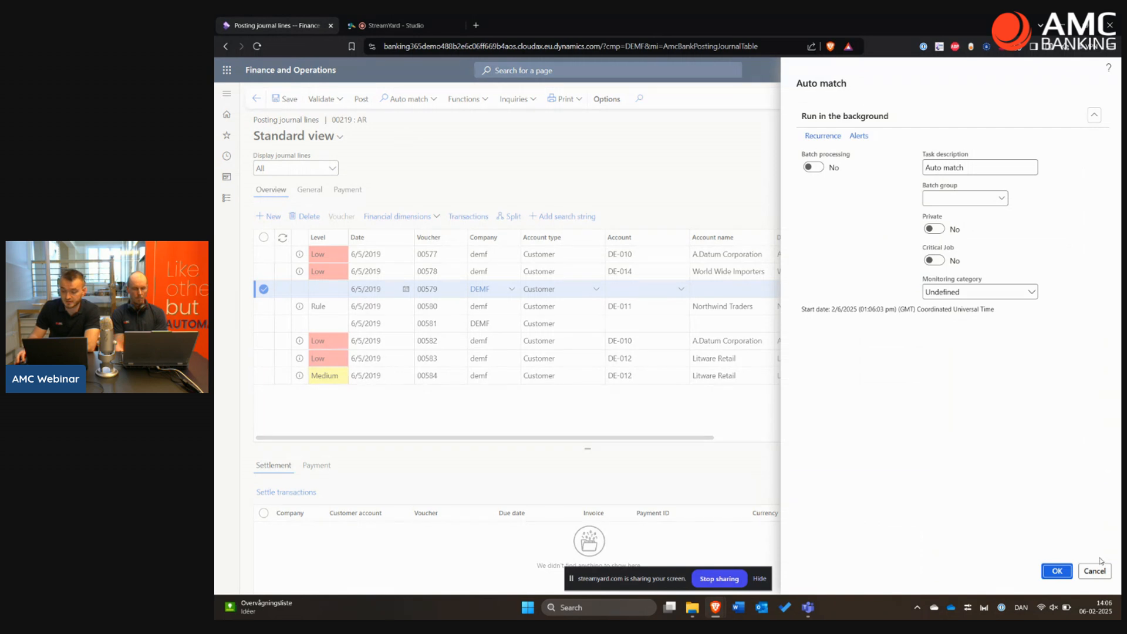
click(1056, 570)
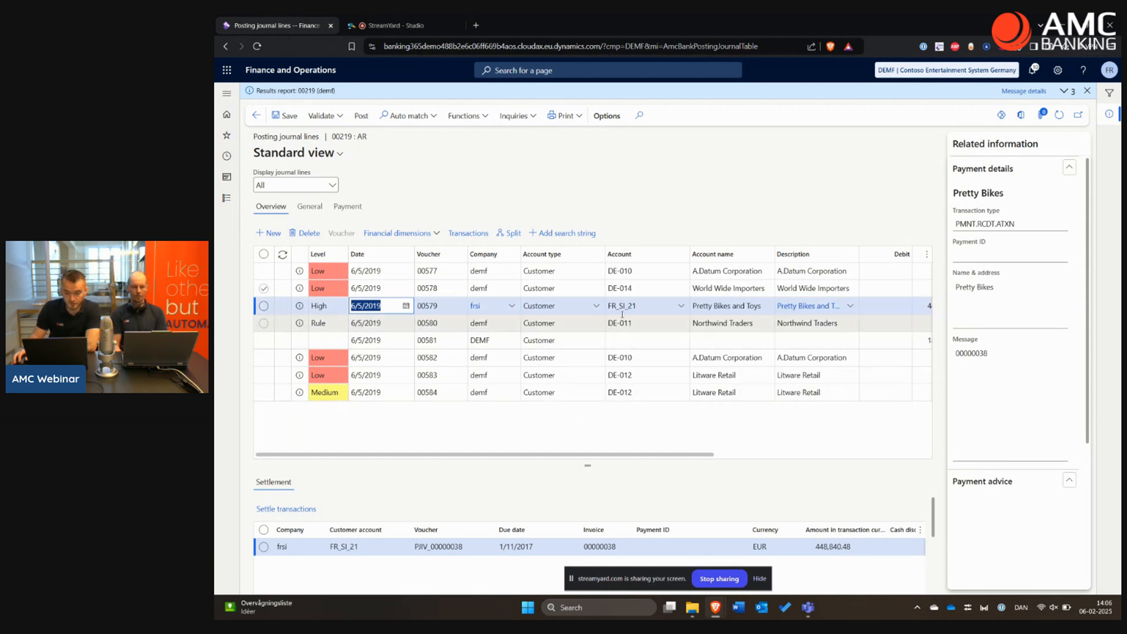
mouse_move(619, 312)
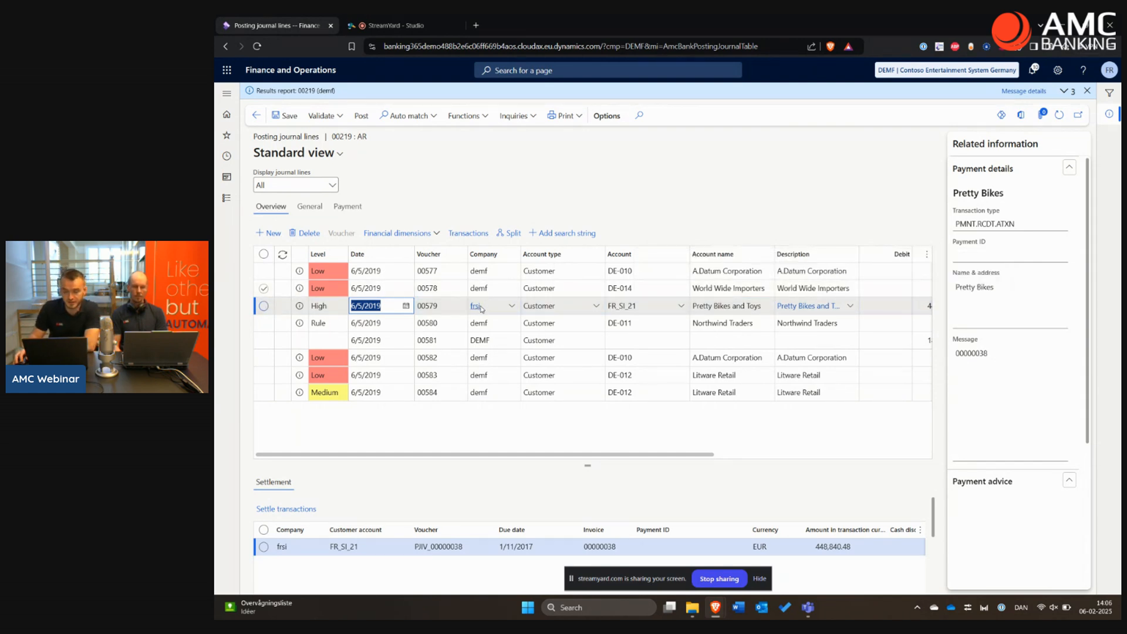
mouse_move(480, 307)
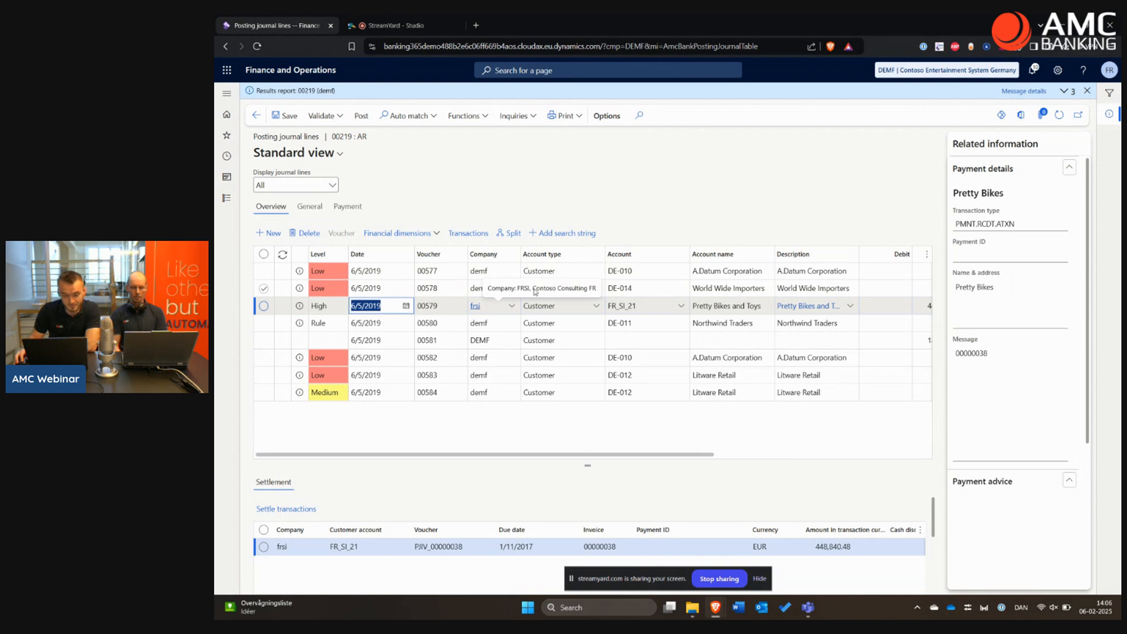
click(679, 186)
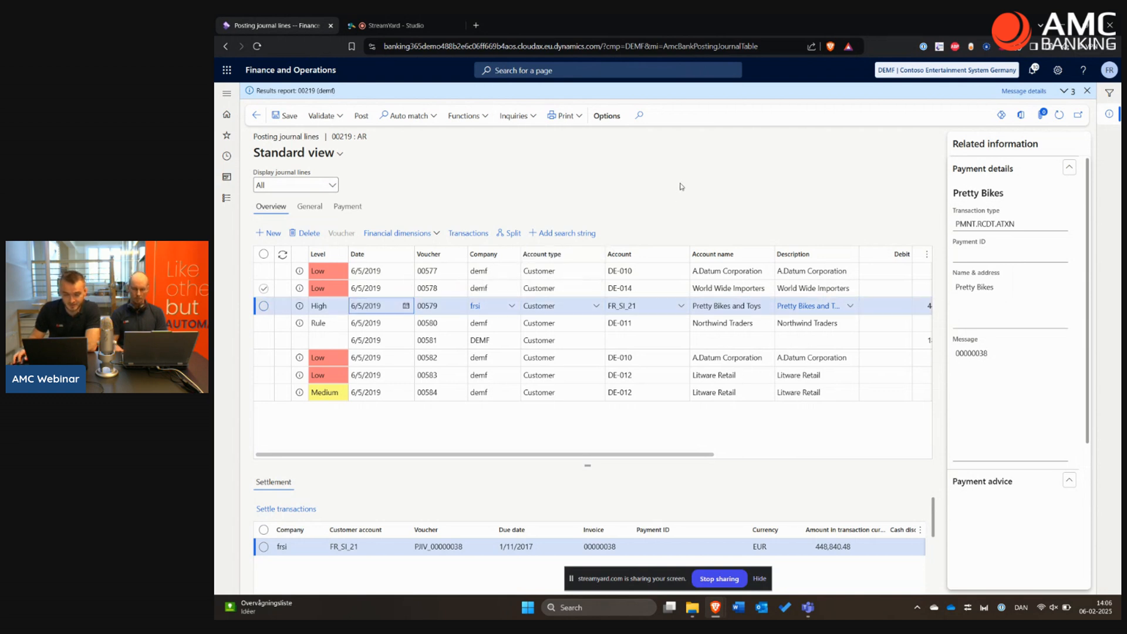
- Open the AMC Banking Auto match setup and show the priorities of the Test match rule setup
click(227, 197)
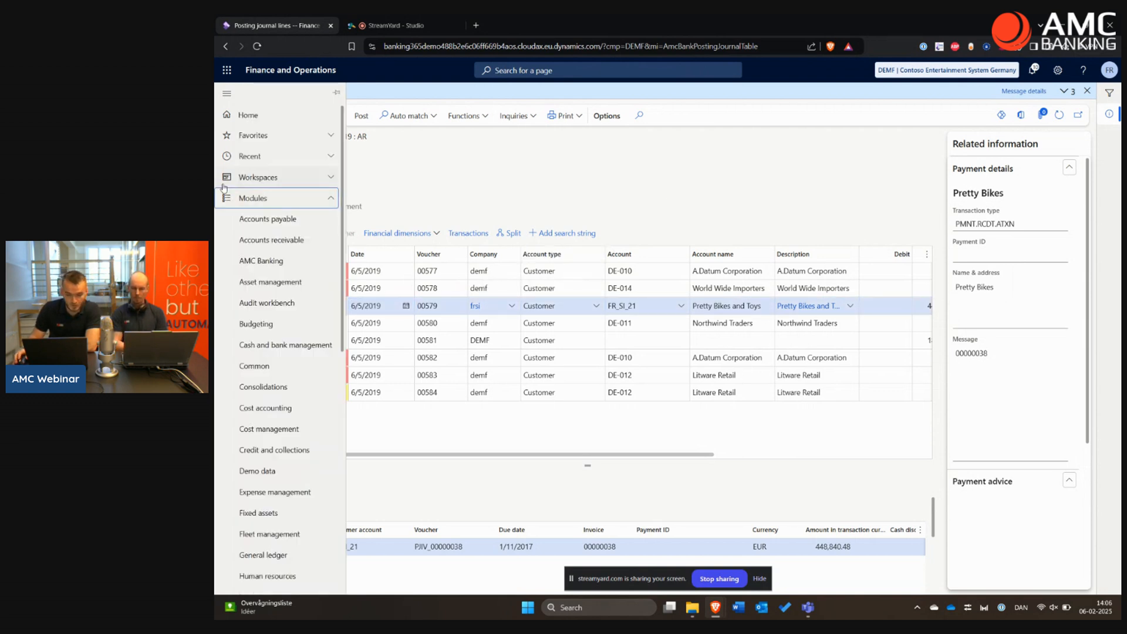
click(247, 262)
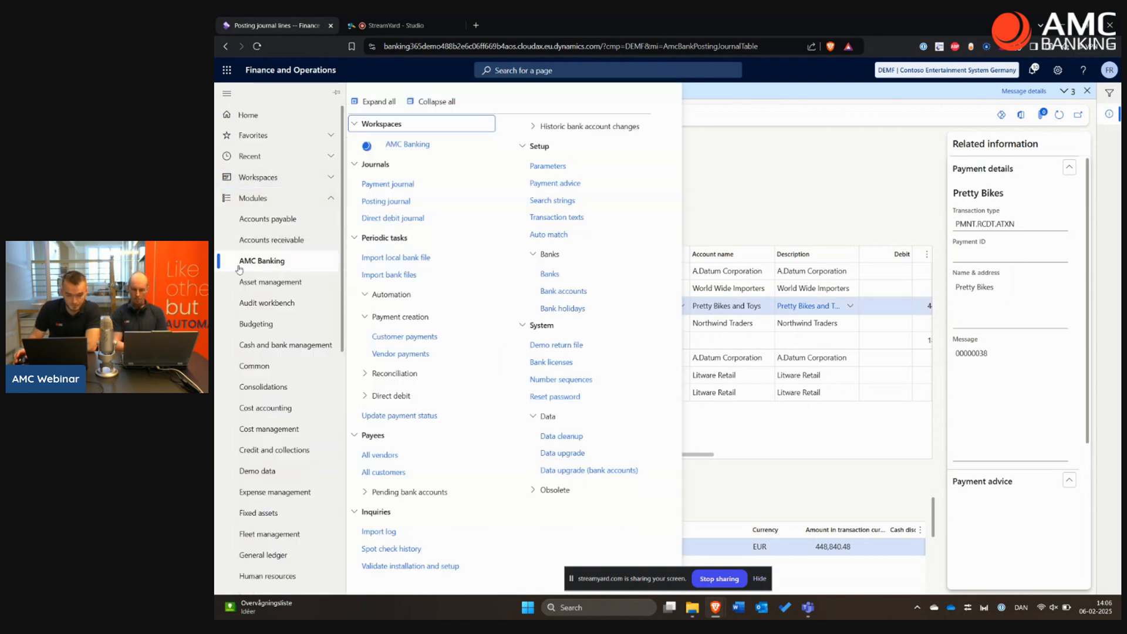
click(566, 235)
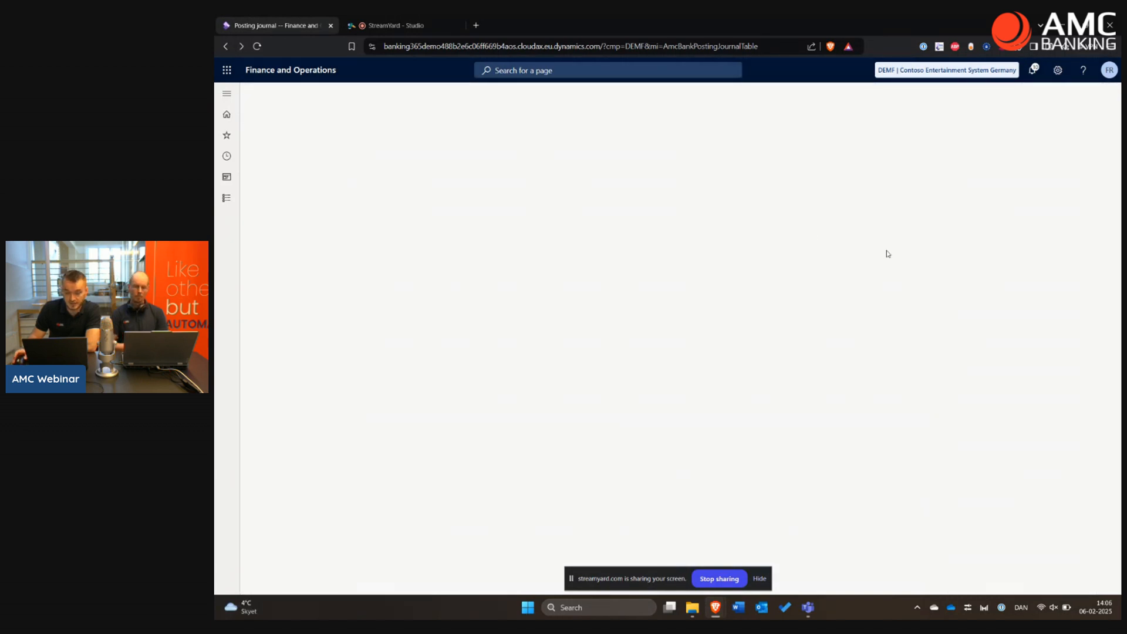
click(877, 248)
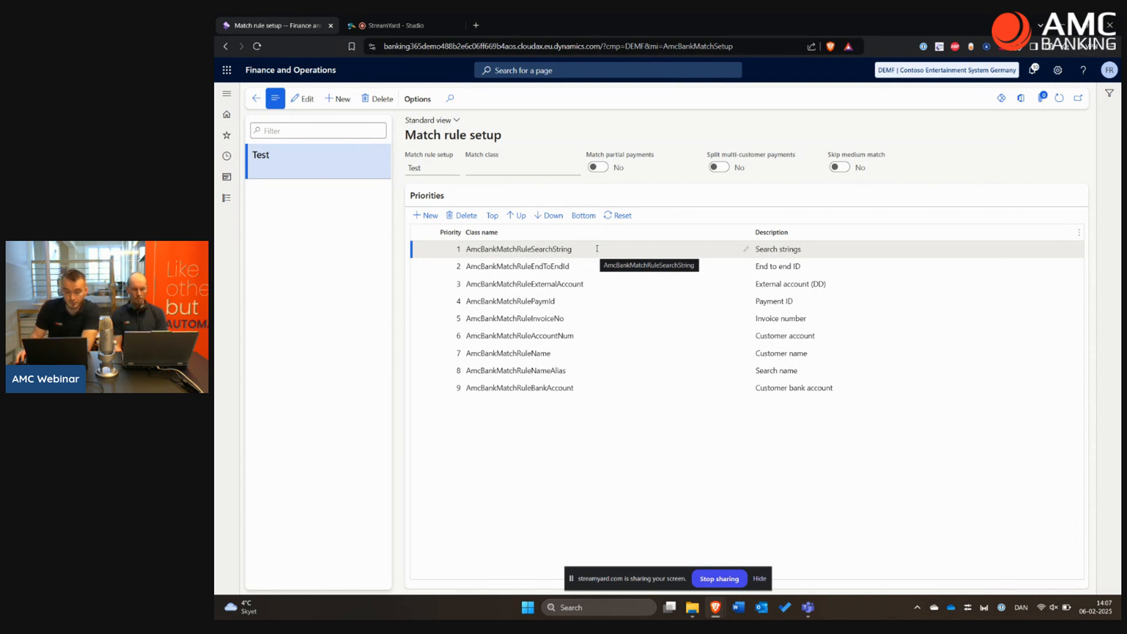
- Check the End to end ID priority of the Test setup and delete the External account (DD) rule
click(583, 268)
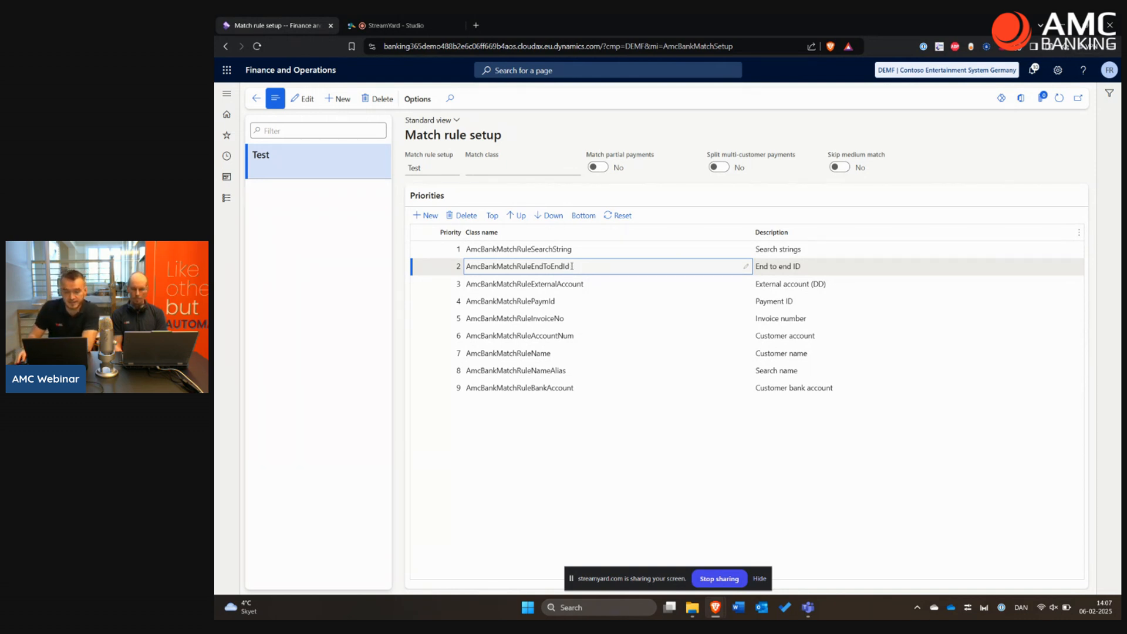
drag(571, 266, 539, 268)
click(554, 270)
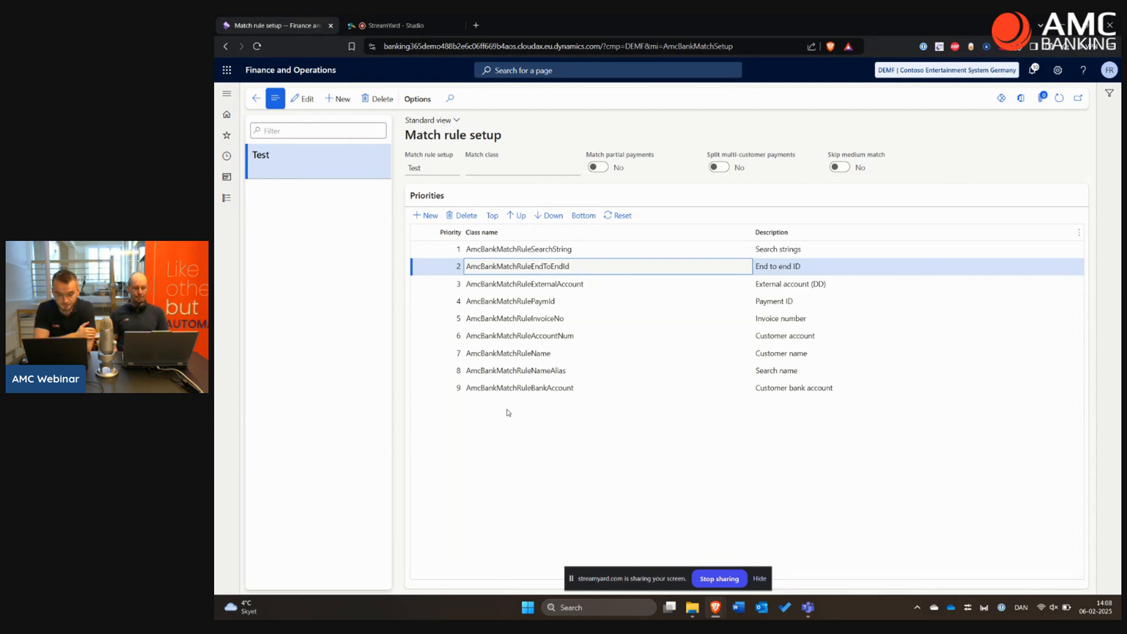
click(839, 285)
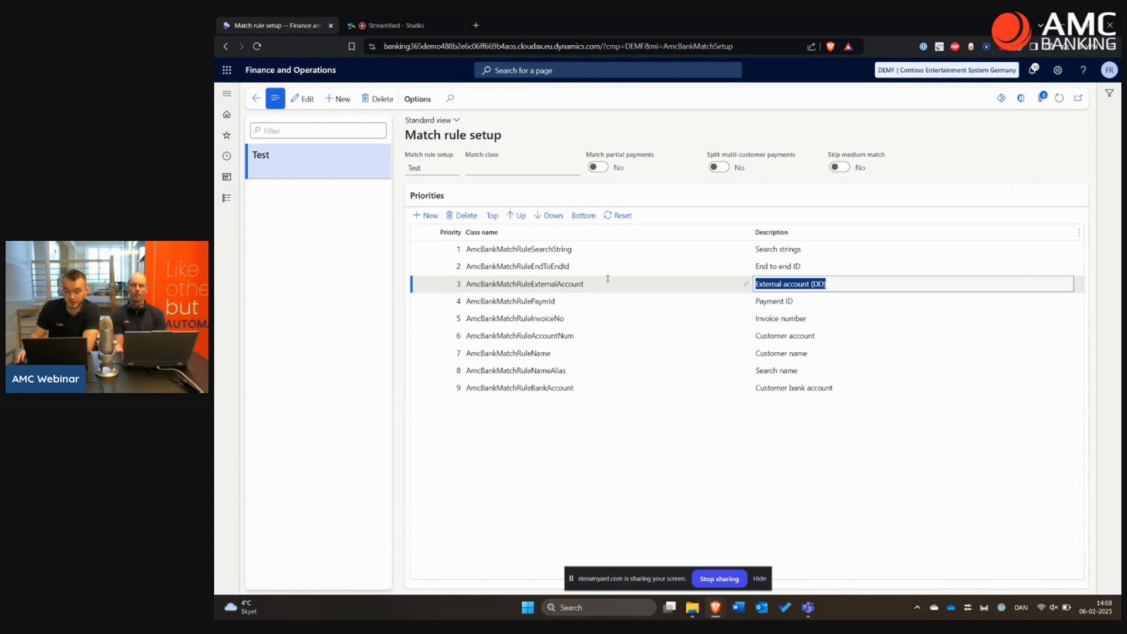
click(463, 216)
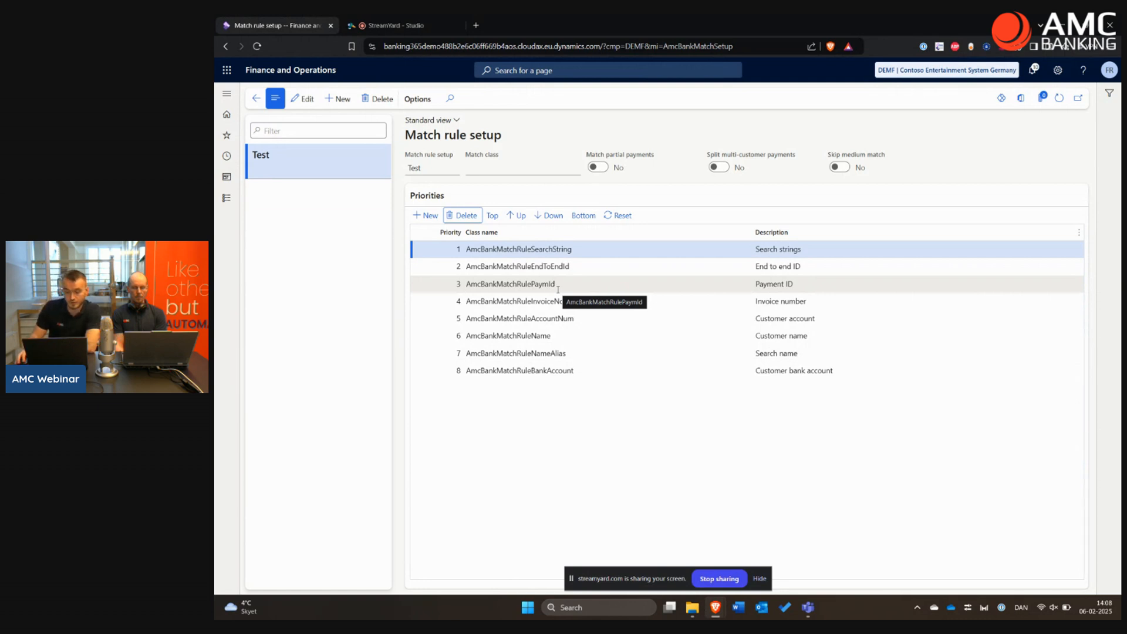
- Examine the remaining match priorities, from Payment ID, Invoice number and Customer account to Search name and Customer bank account
click(557, 287)
key(Down)
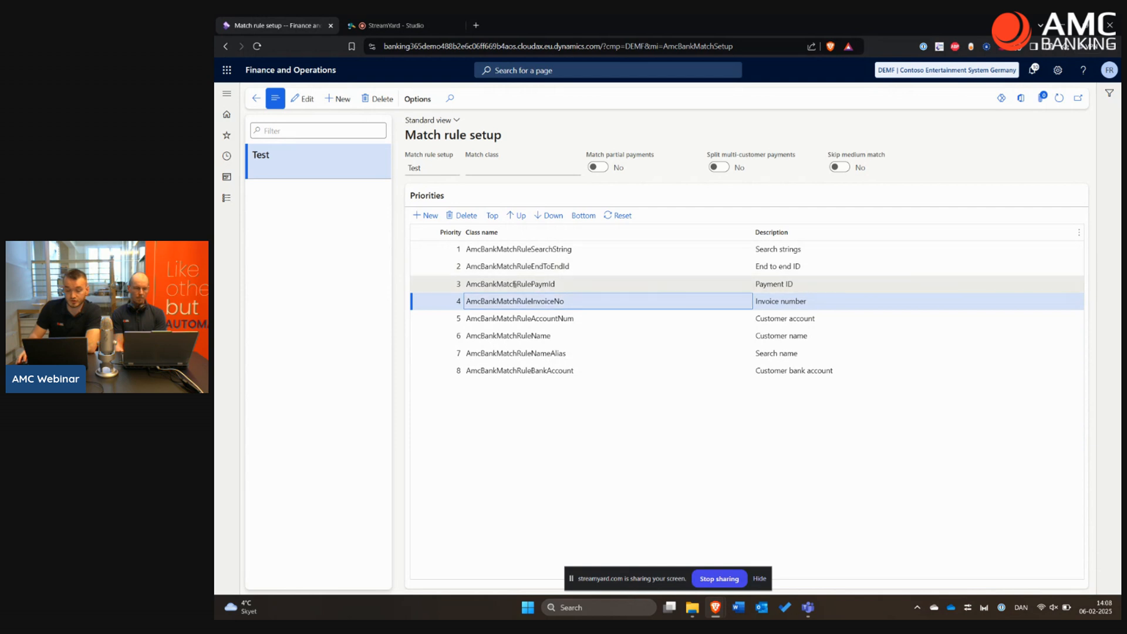
click(567, 284)
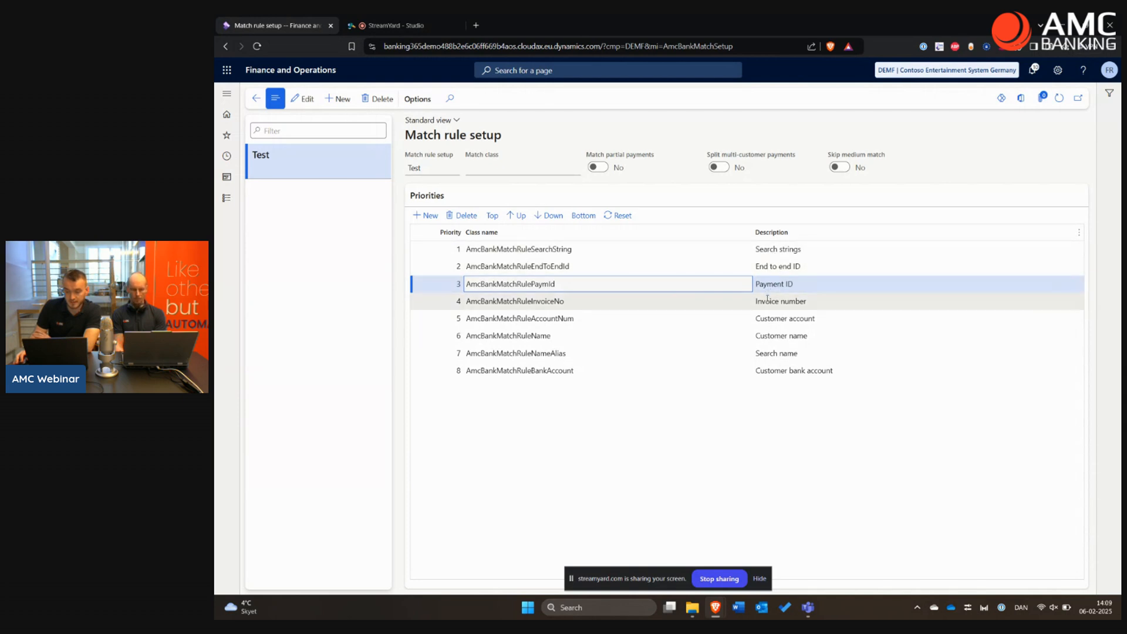
click(796, 301)
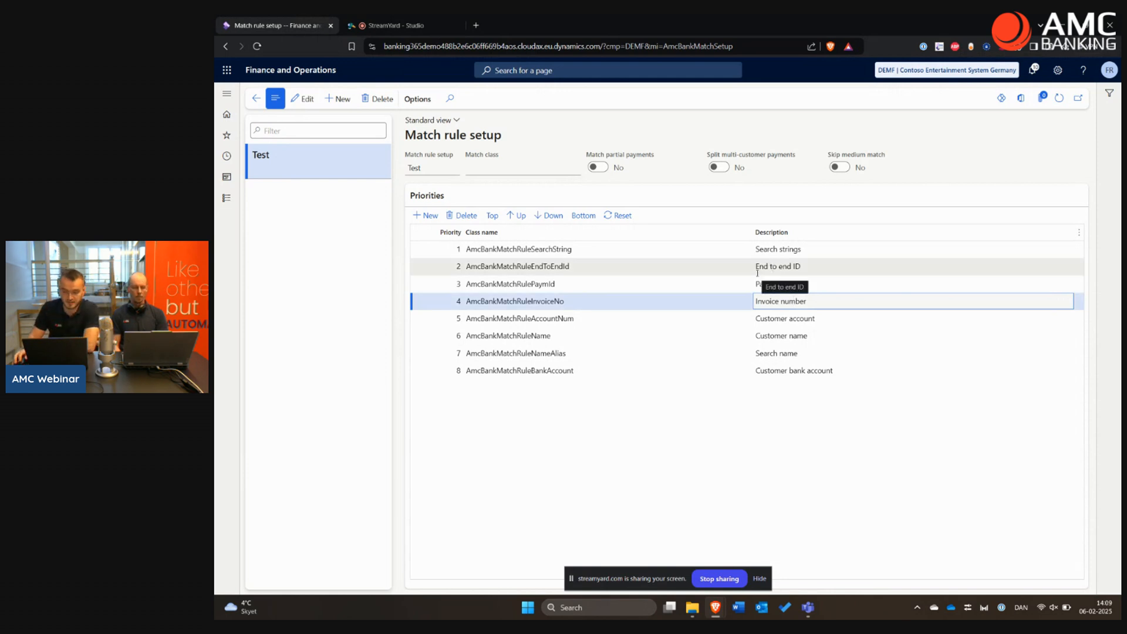
click(605, 319)
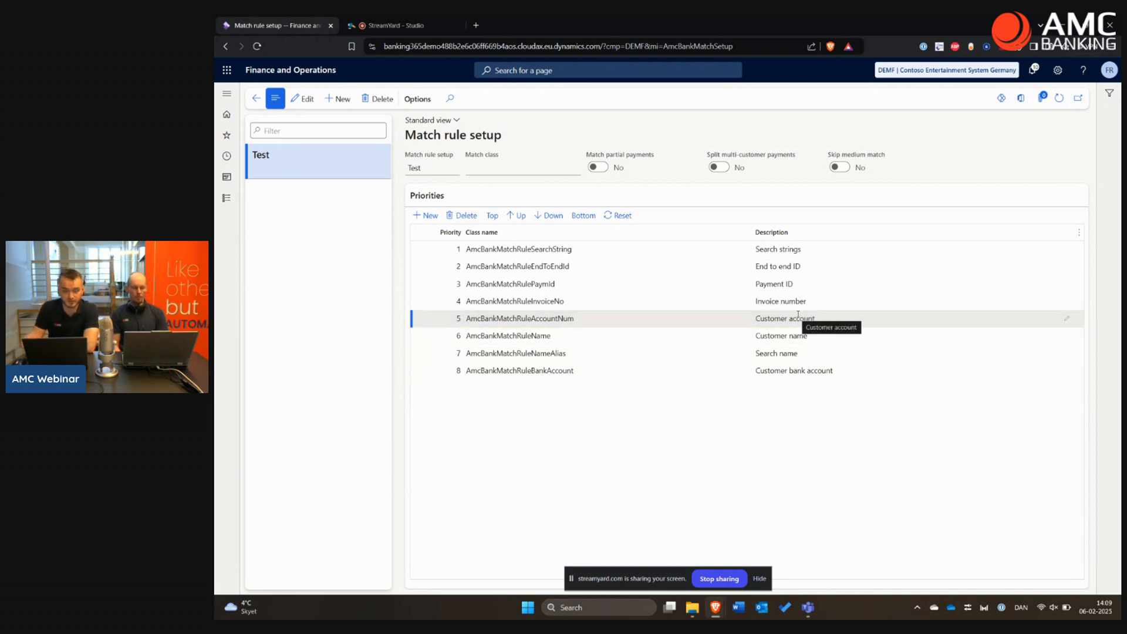
click(227, 198)
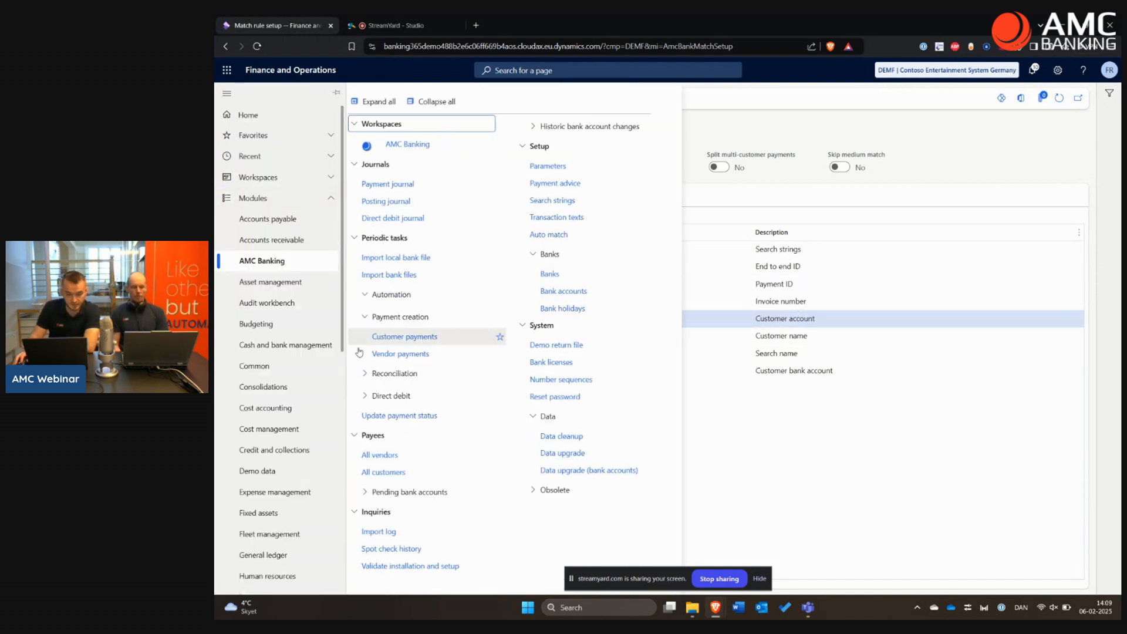
click(868, 447)
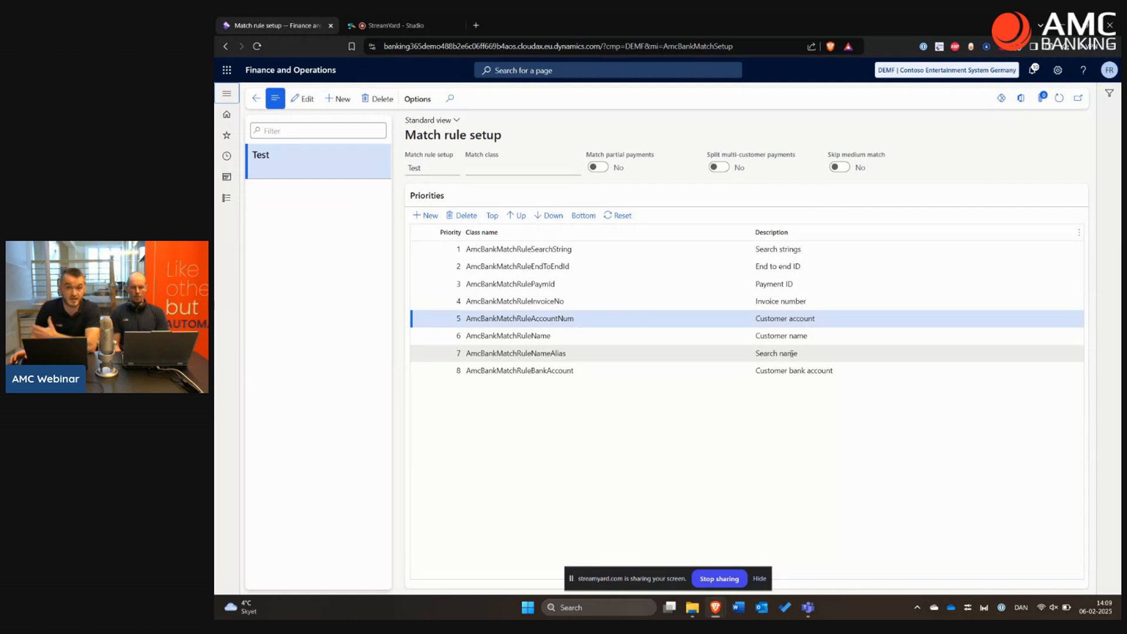
click(790, 353)
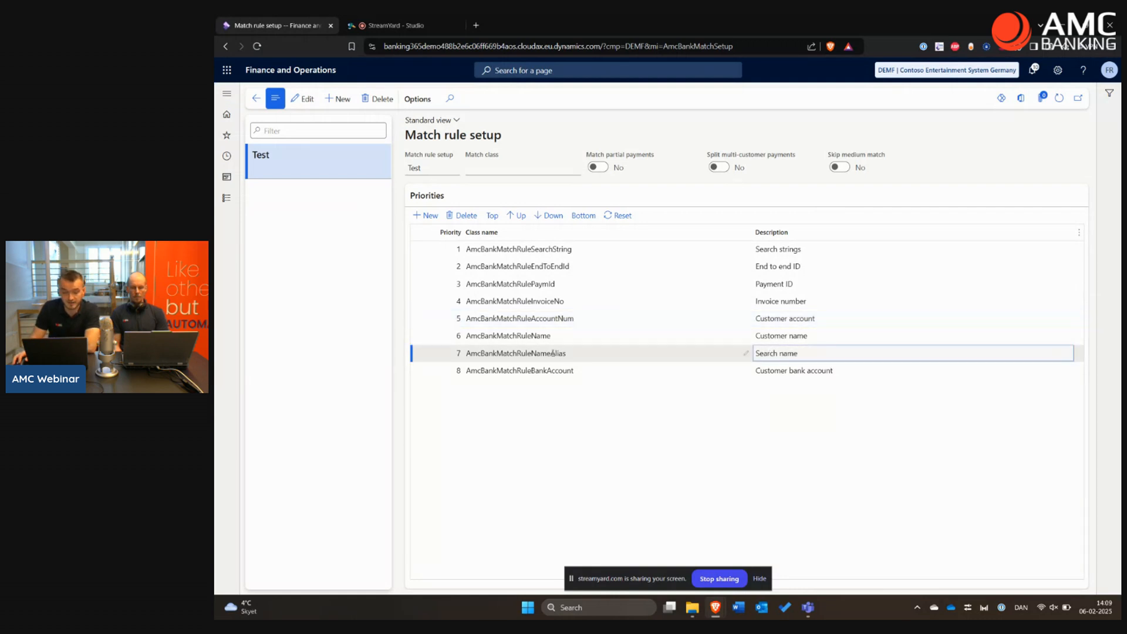
click(772, 368)
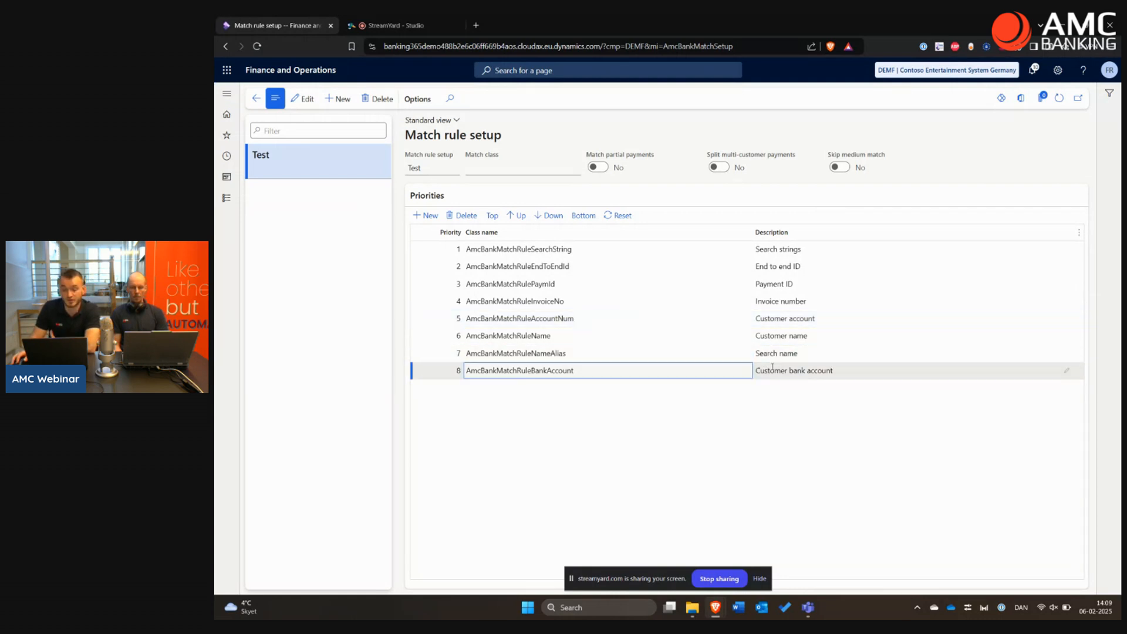
click(737, 410)
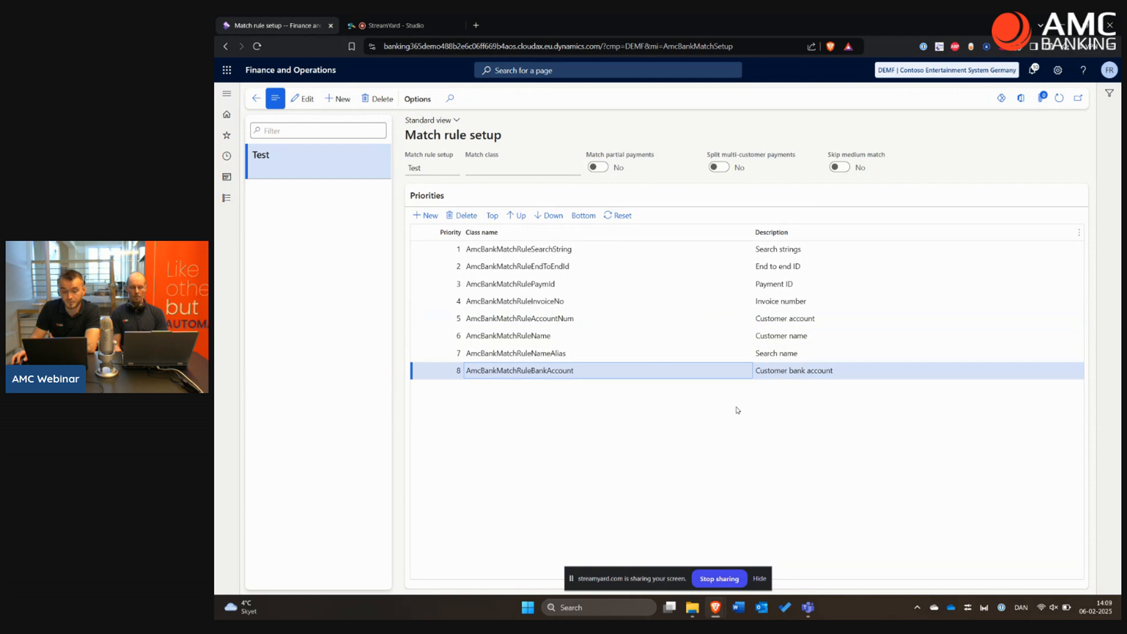
click(569, 349)
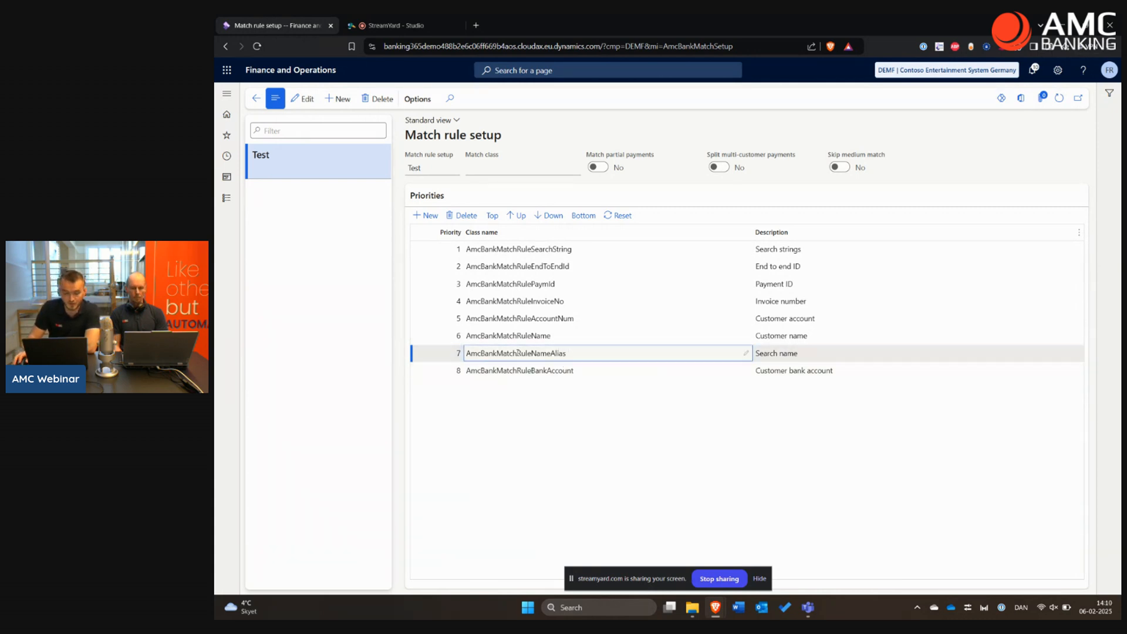
- Open customer DE-010 from the list of all customers and shorten its search name to "Corporation"
click(227, 198)
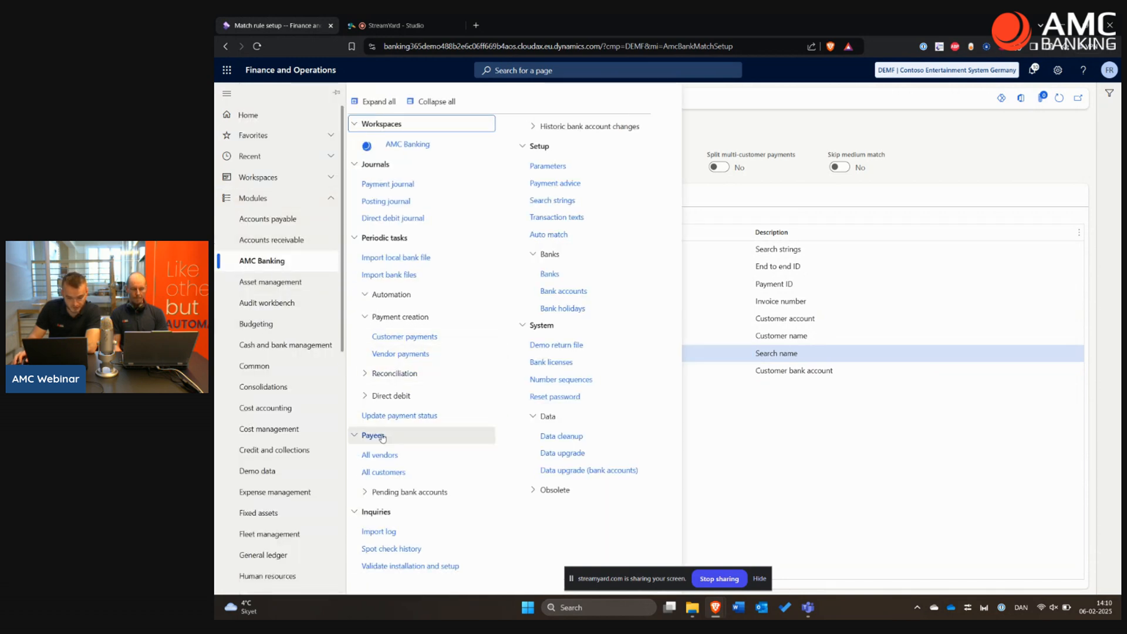
click(384, 472)
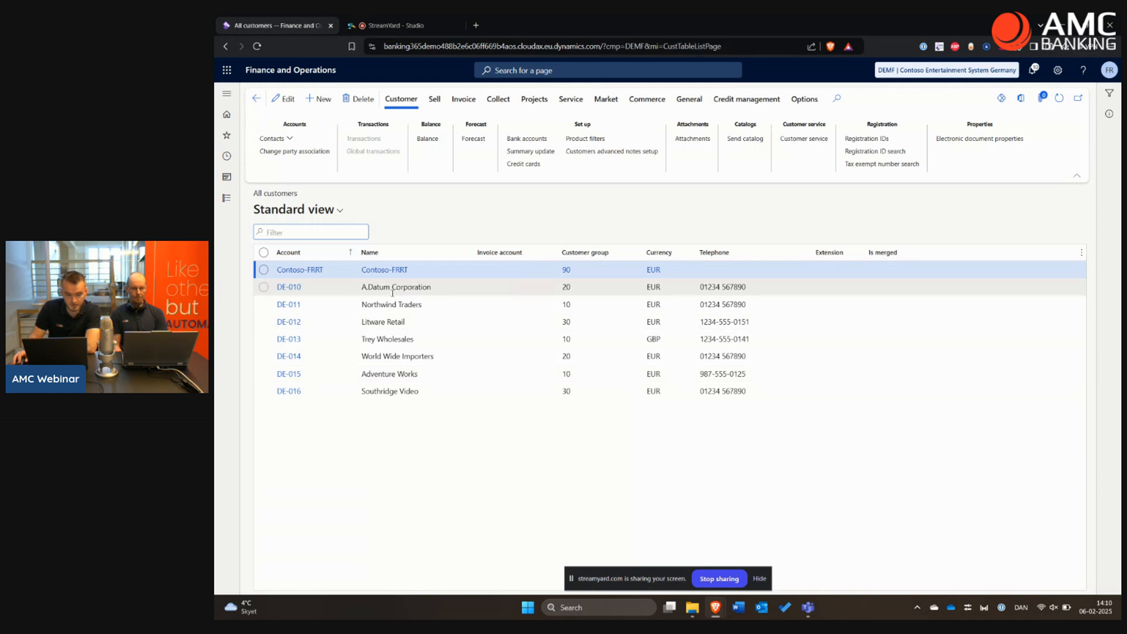
click(310, 289)
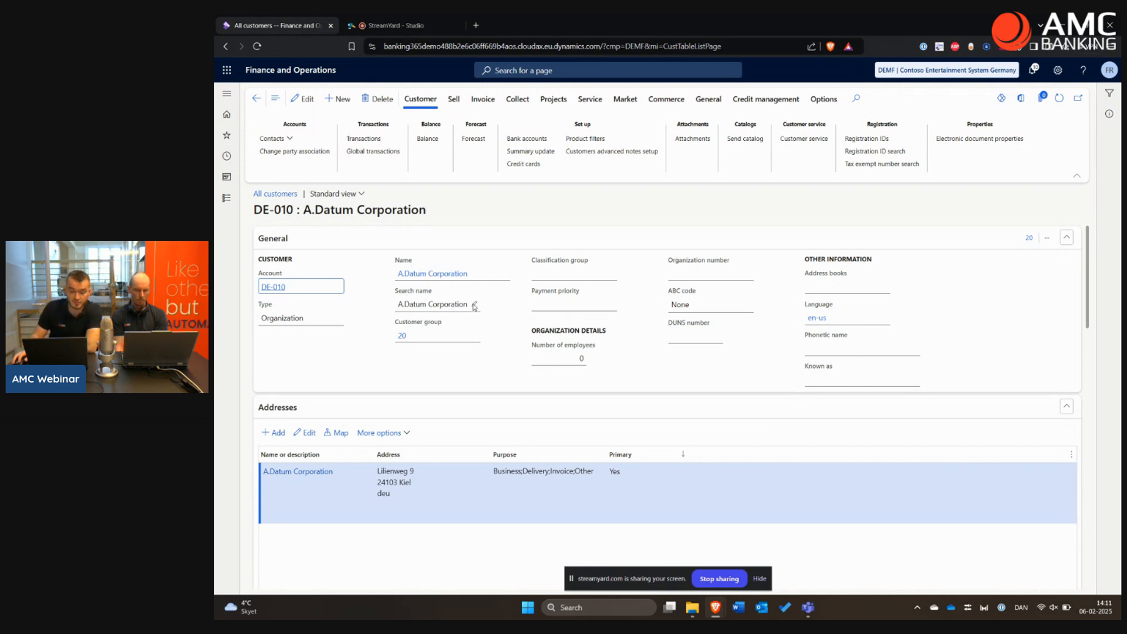
drag(433, 304, 354, 302)
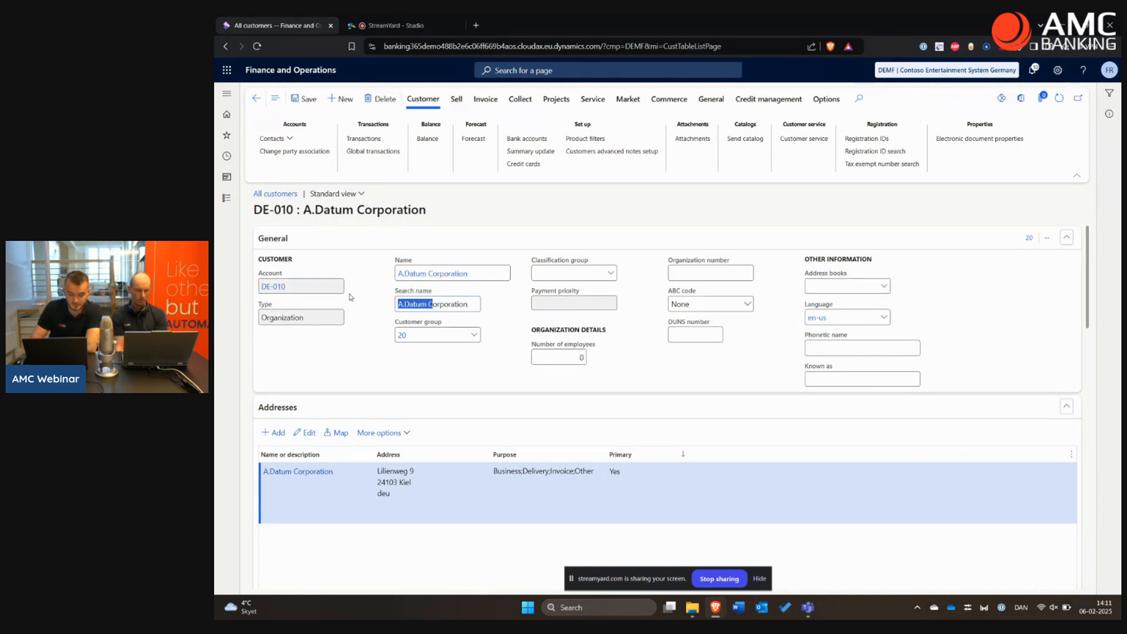
key(BackSpace)
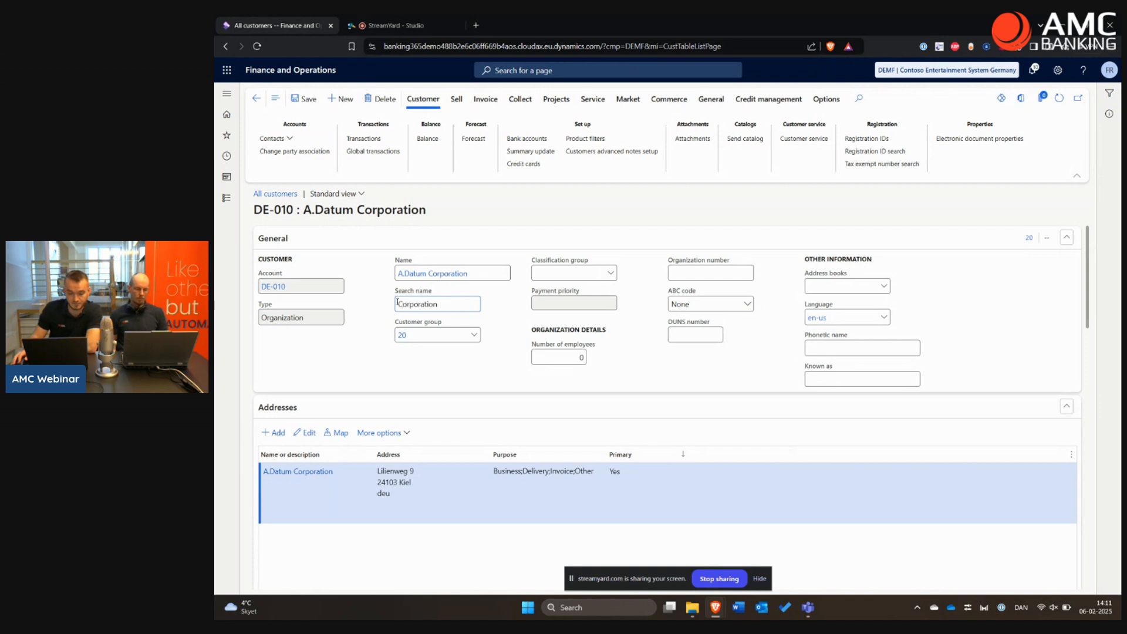
- Reopen the Auto match setup and enable Match partial payments for the Test match rule setup
click(226, 199)
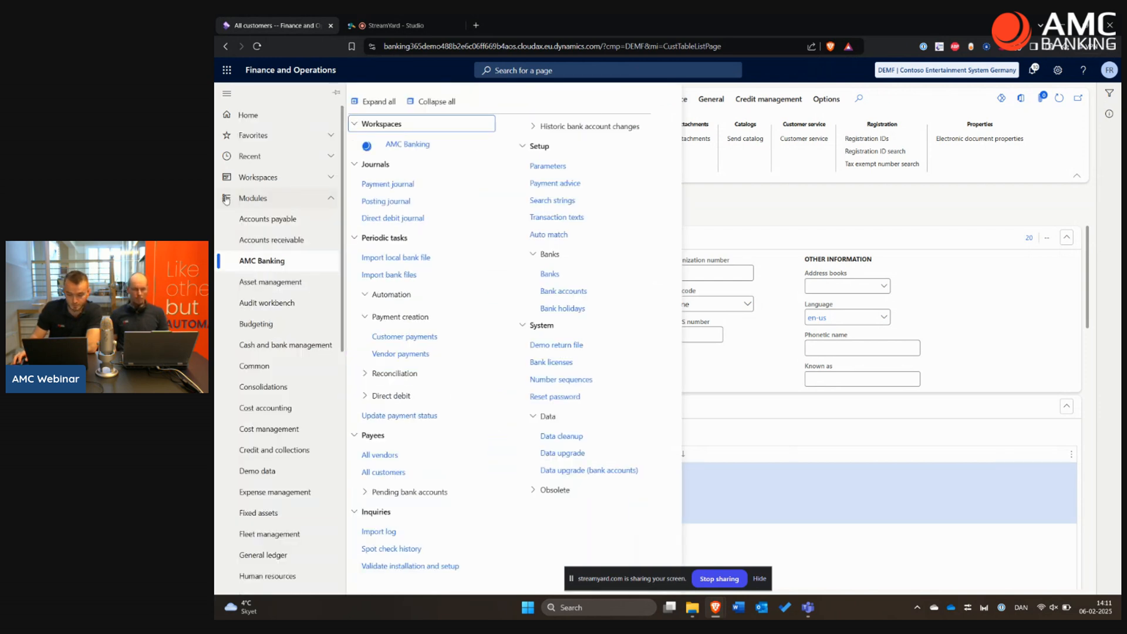
click(549, 235)
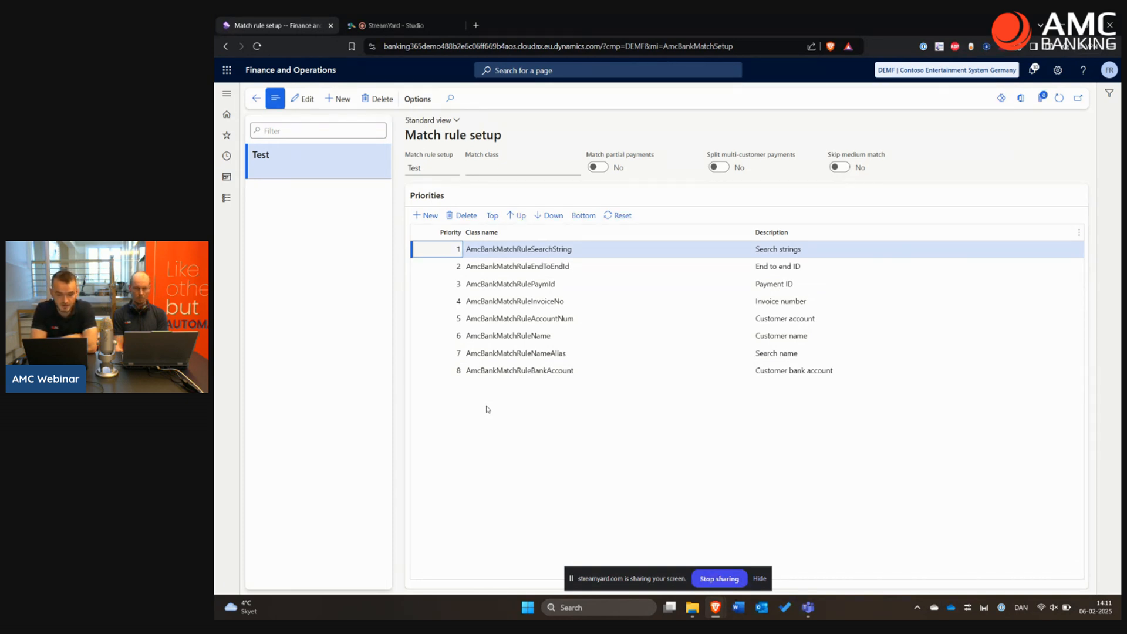
click(466, 397)
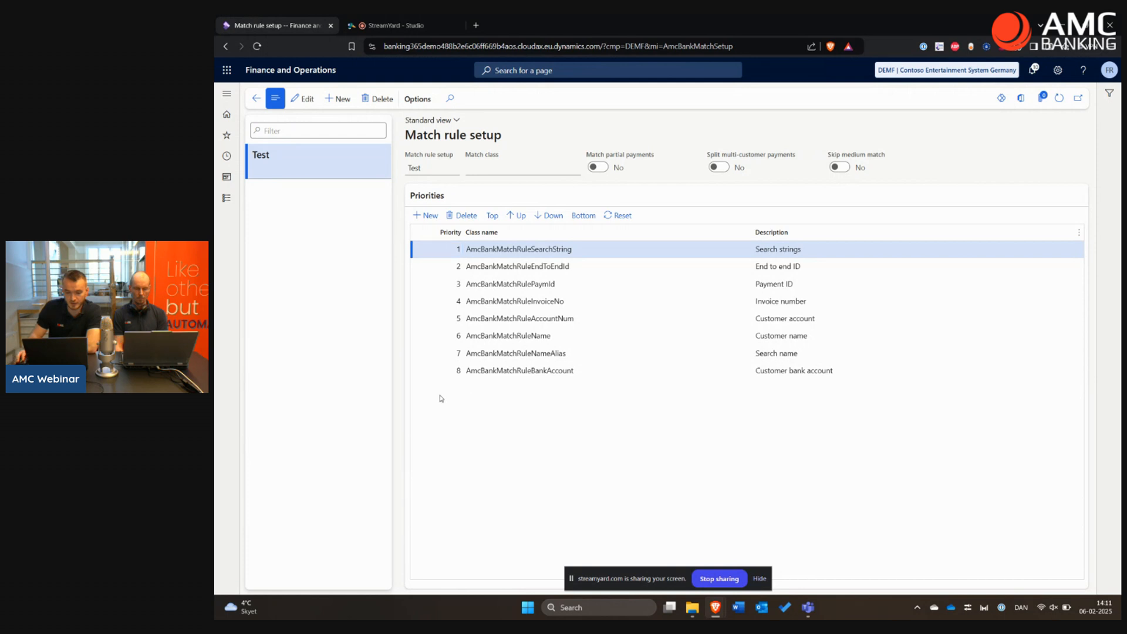
mouse_move(611, 157)
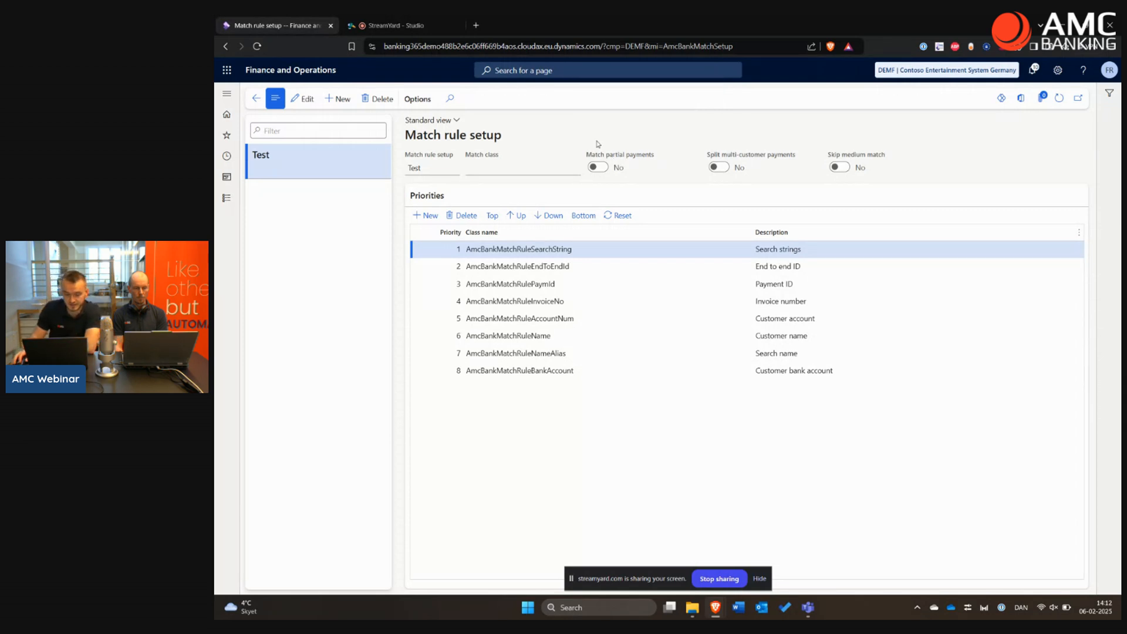
click(598, 167)
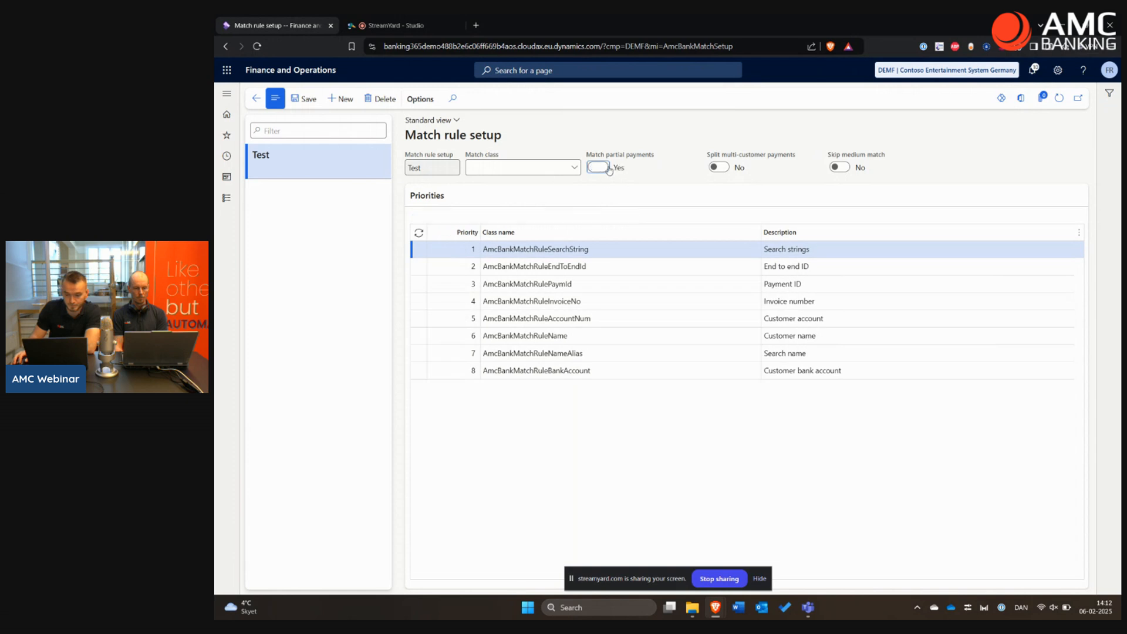
click(607, 168)
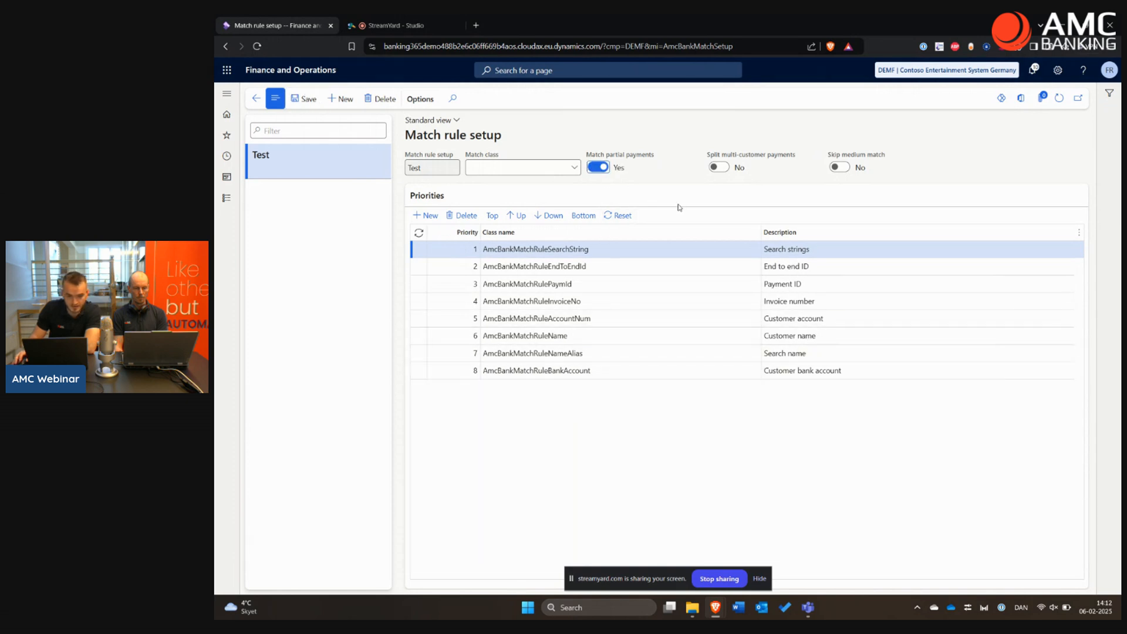
- Return to the AMC Banking posting journals and open the lines of the AR journal 00219
click(227, 198)
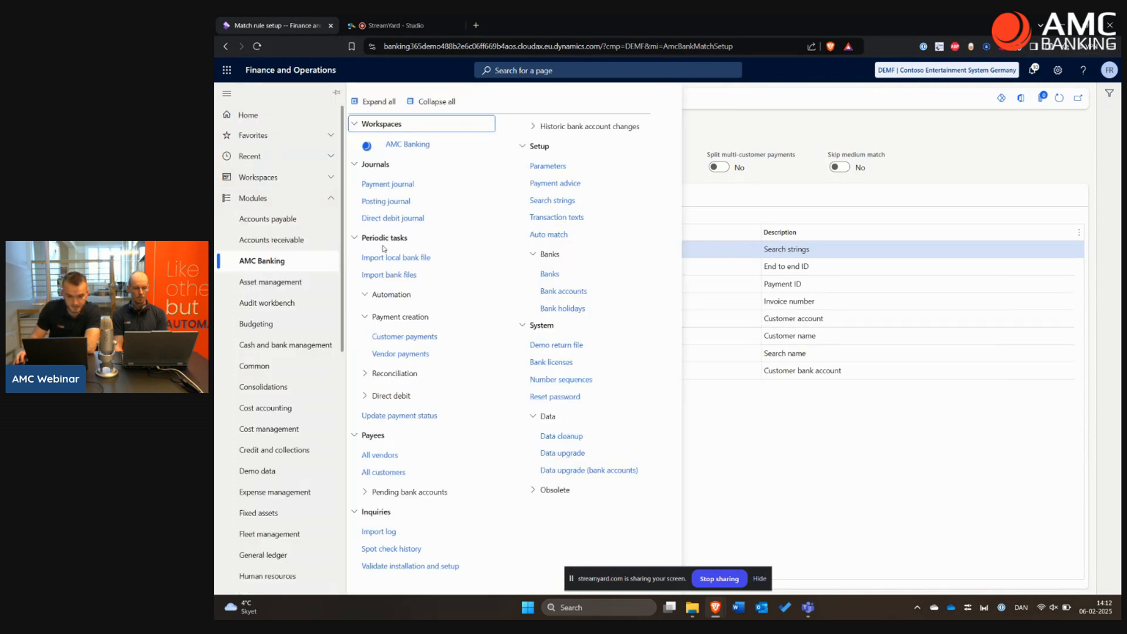
click(399, 203)
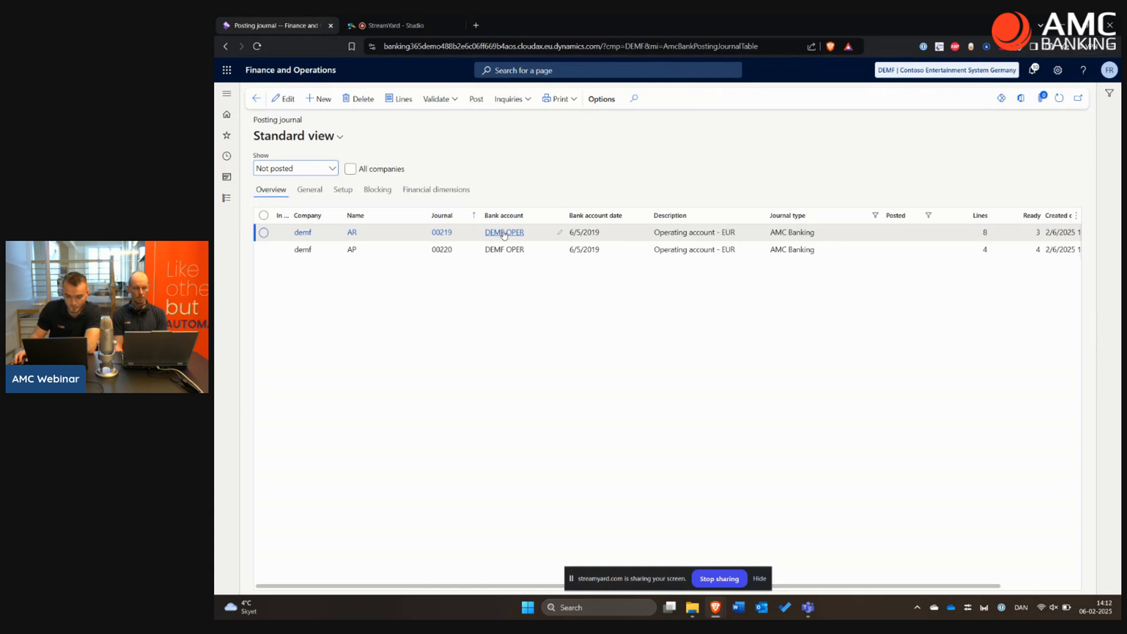
click(401, 234)
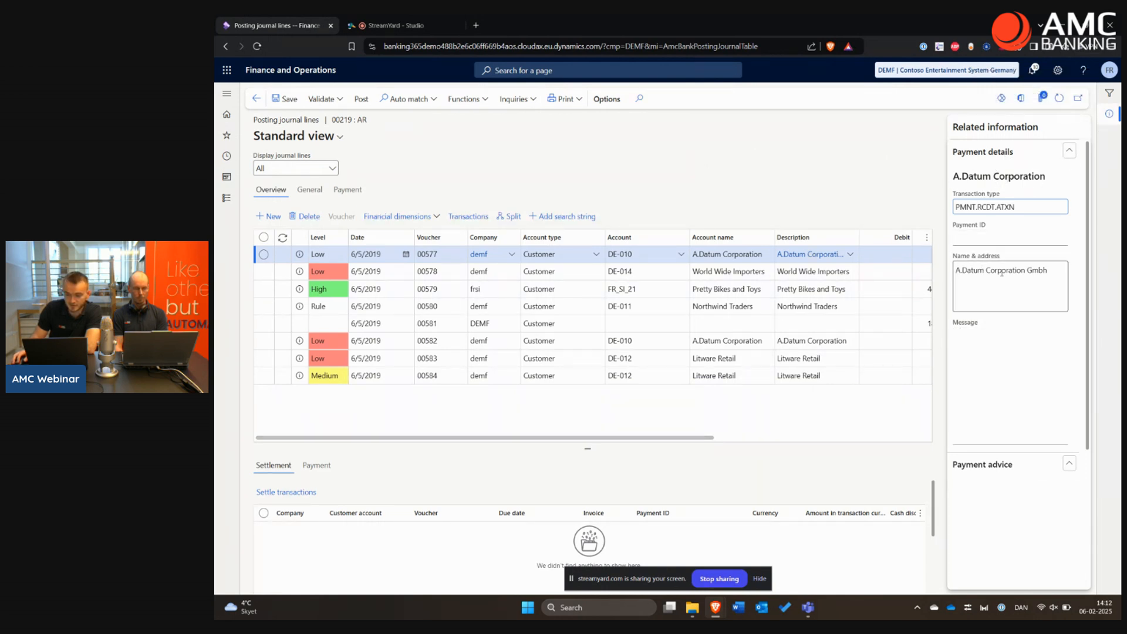
- Check the payer name and address in the payment details of voucher 00577 and hide the related information
drag(1051, 272, 955, 271)
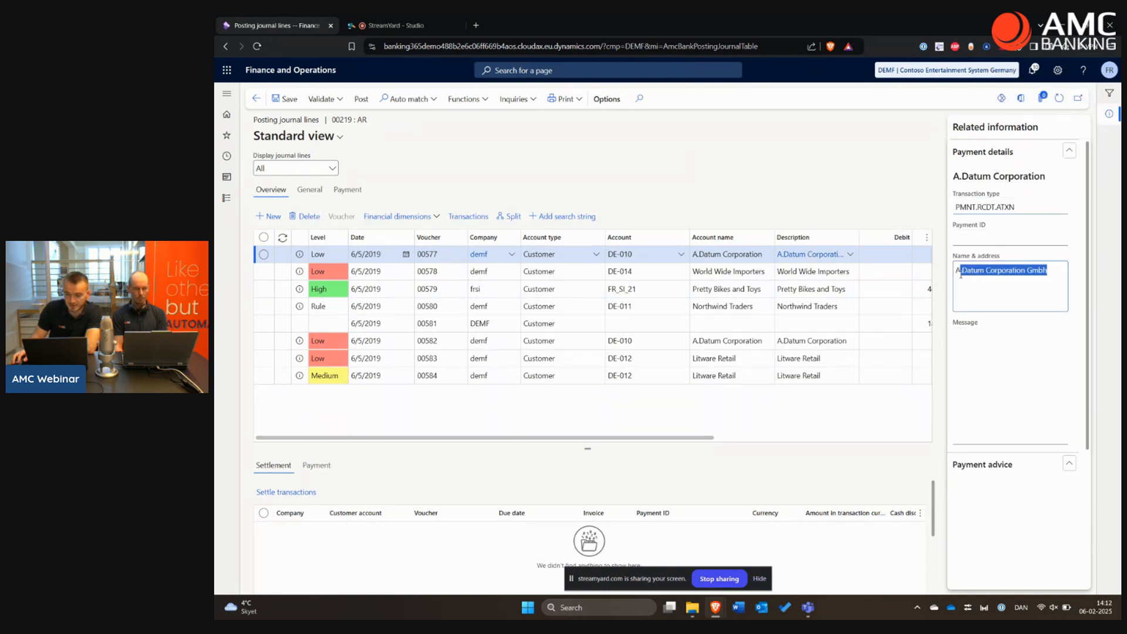
click(989, 289)
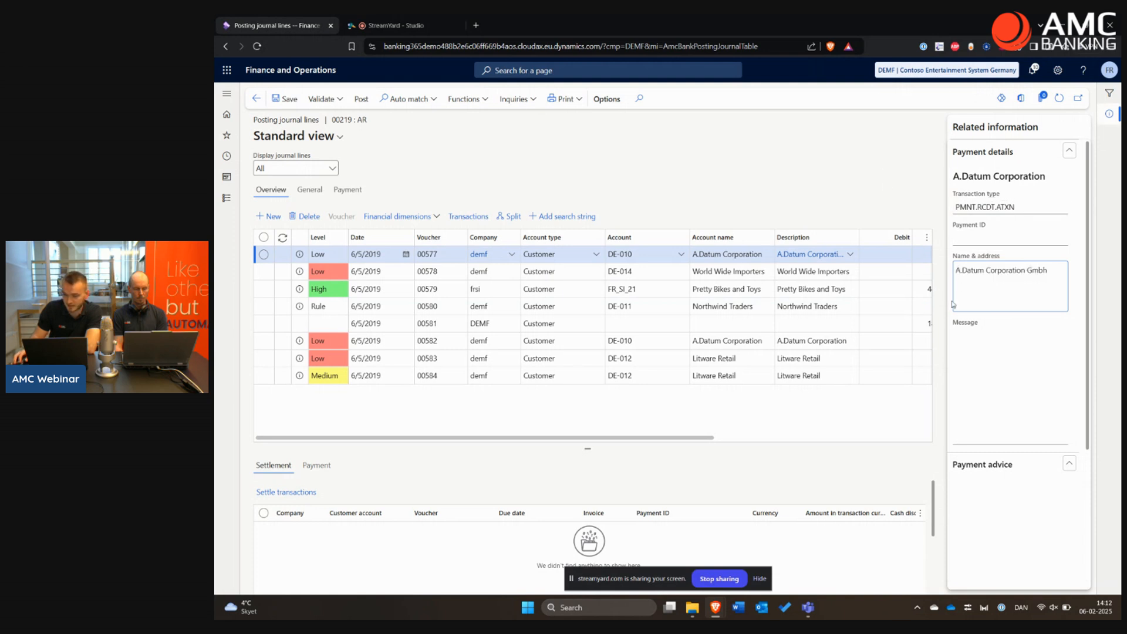
click(1109, 114)
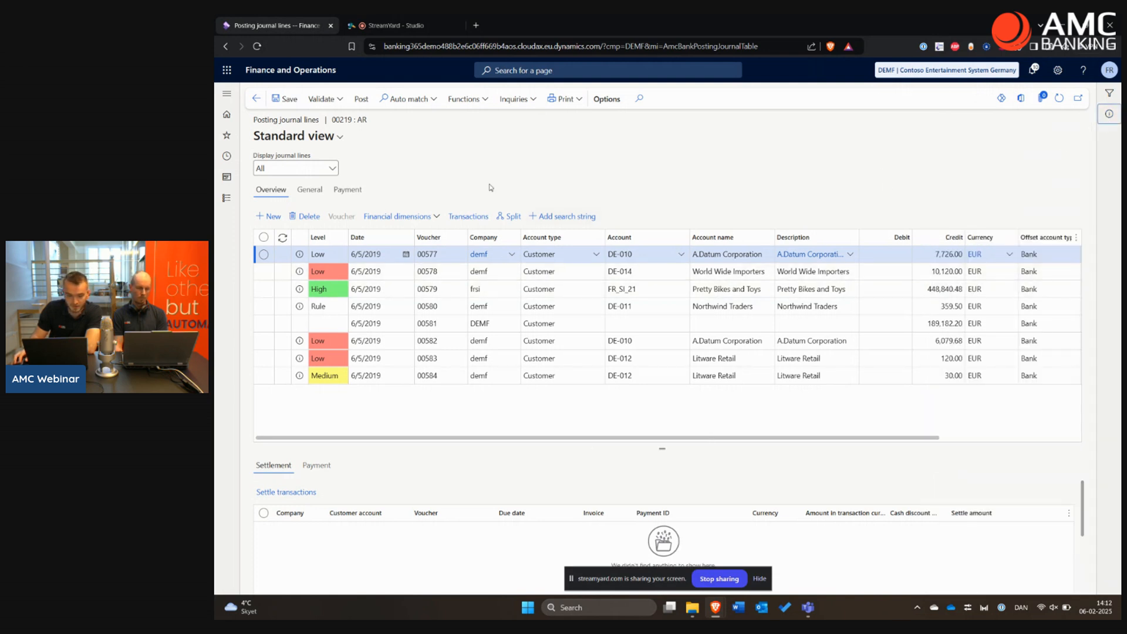
- Check the match details of voucher 00577 and open its settle transactions to review the customer's open invoices
click(300, 255)
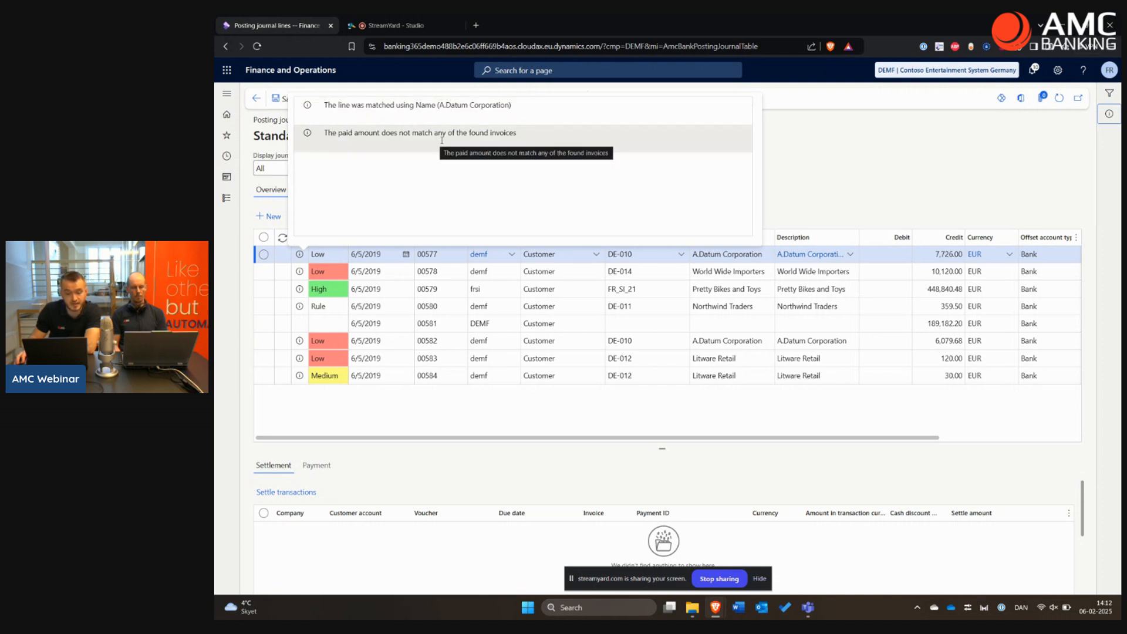
click(792, 184)
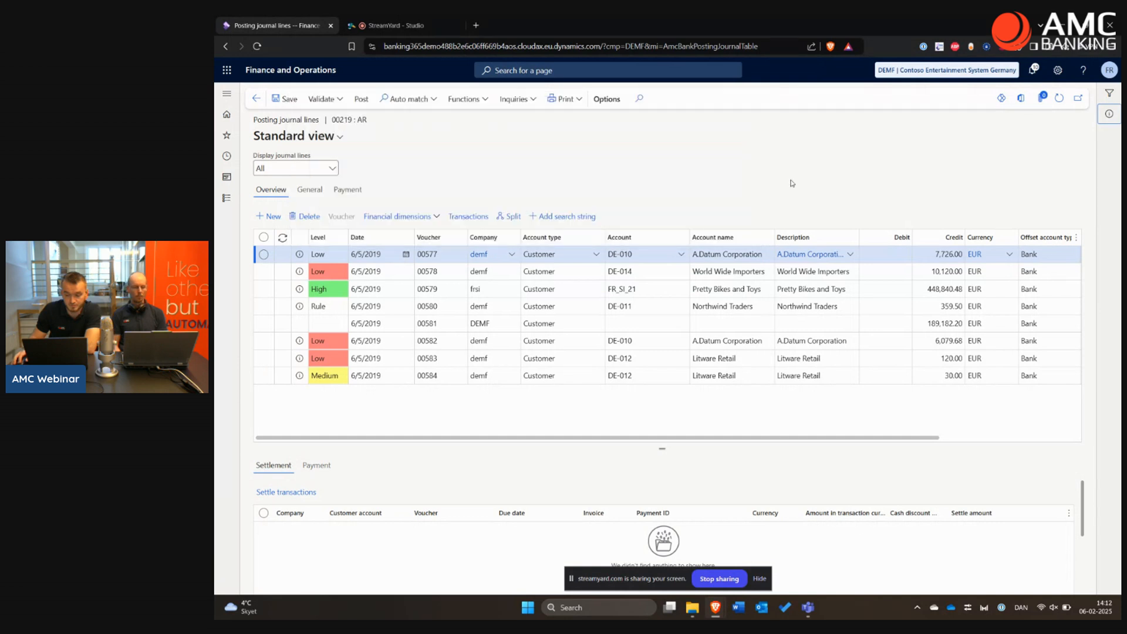
click(275, 493)
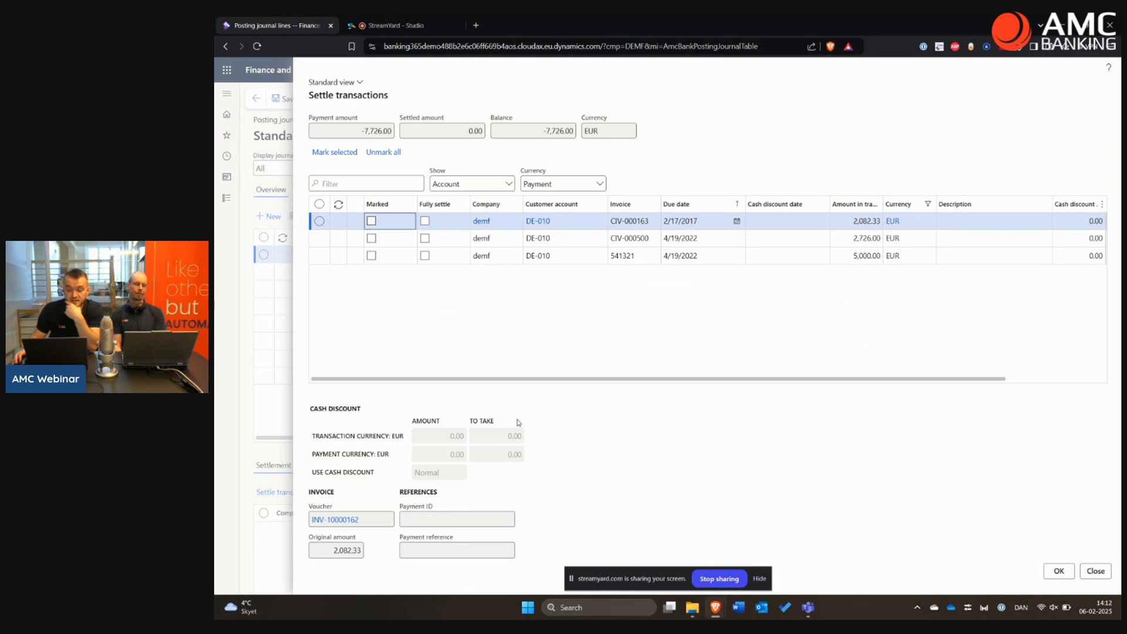
click(494, 347)
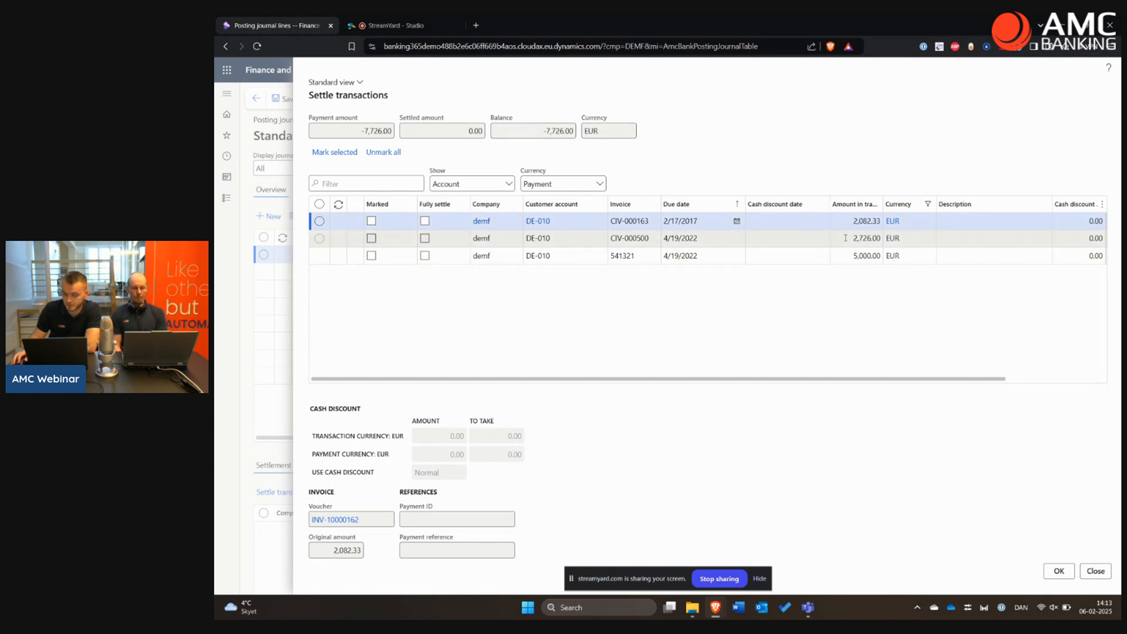
- Try marking invoices CIV-000500 and 541321 against the payment and close the settlement without applying it
click(371, 238)
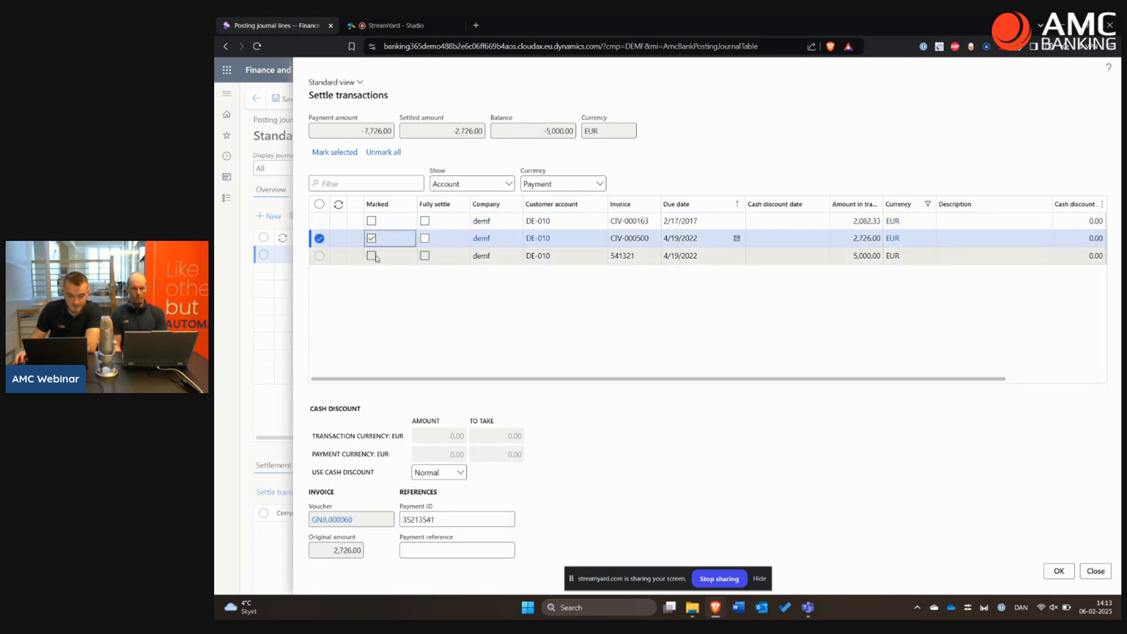
click(371, 256)
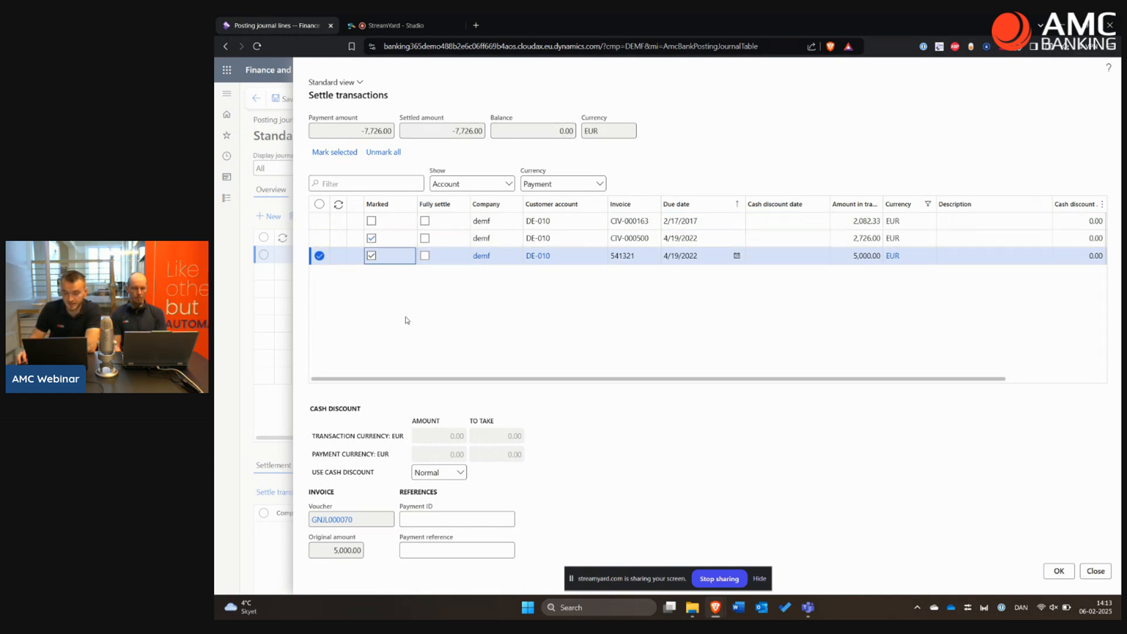
click(1096, 571)
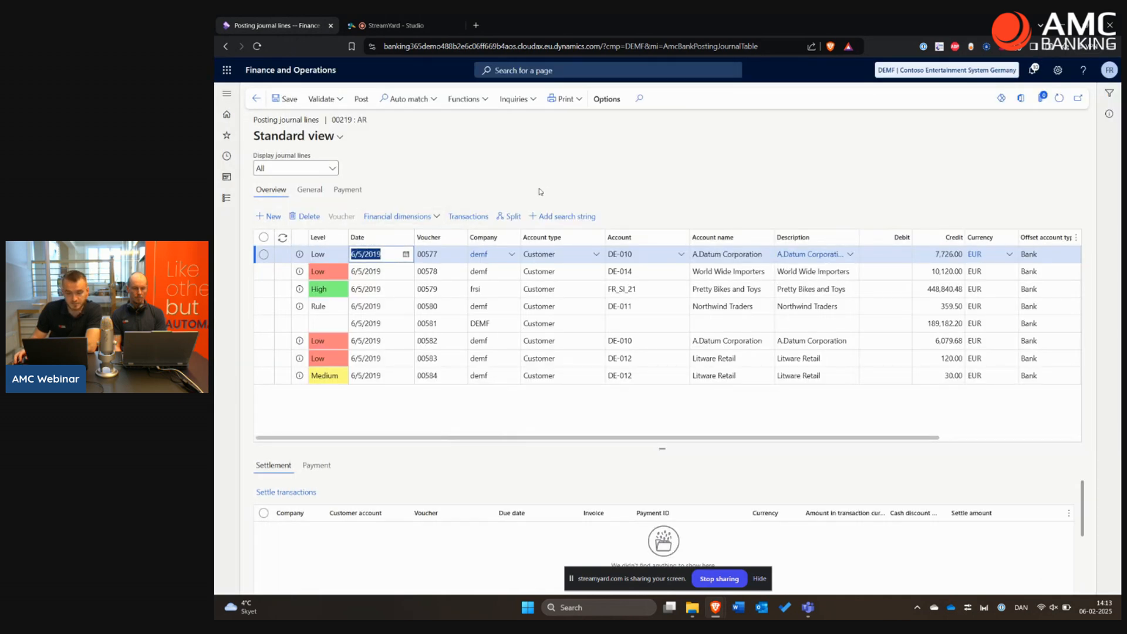
- Auto match only the transaction of voucher 00577, without batch processing
click(419, 102)
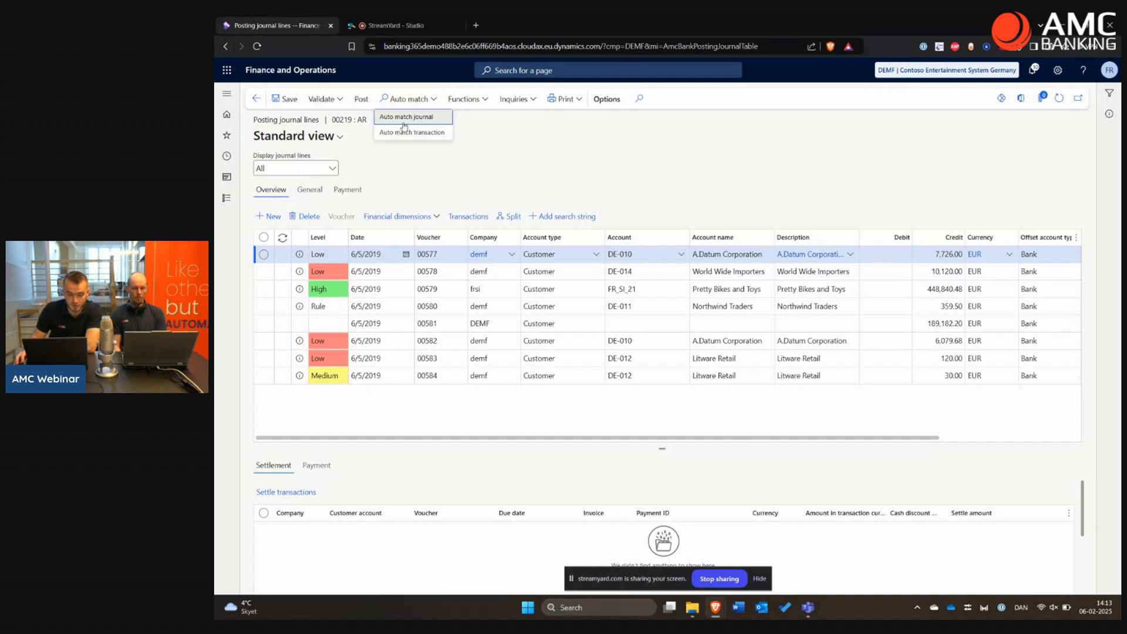
click(410, 134)
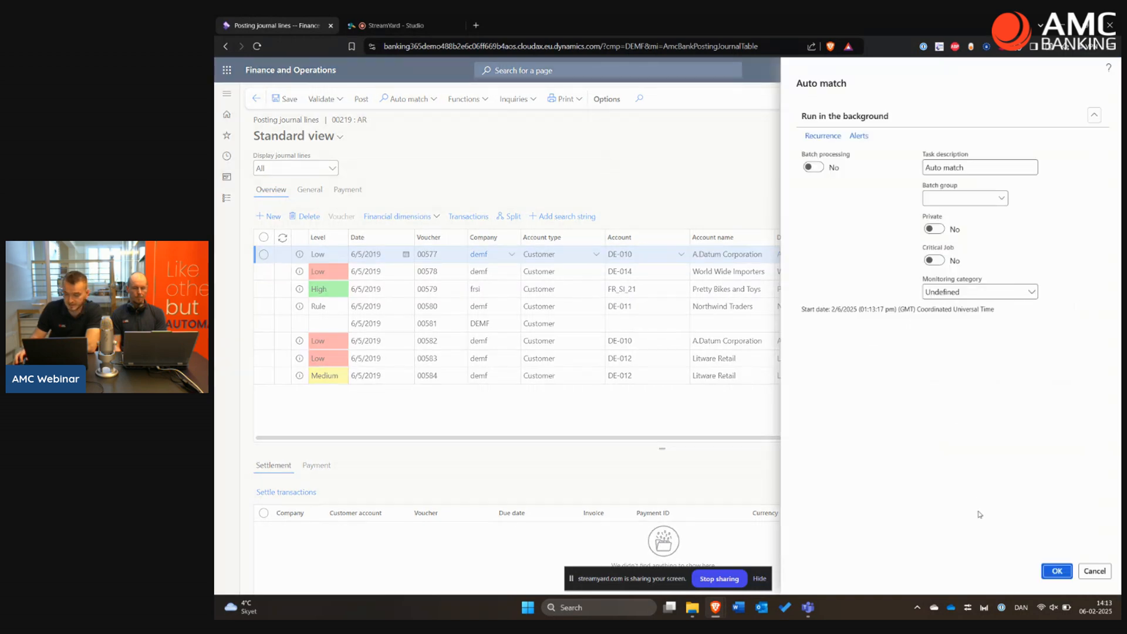
click(1057, 571)
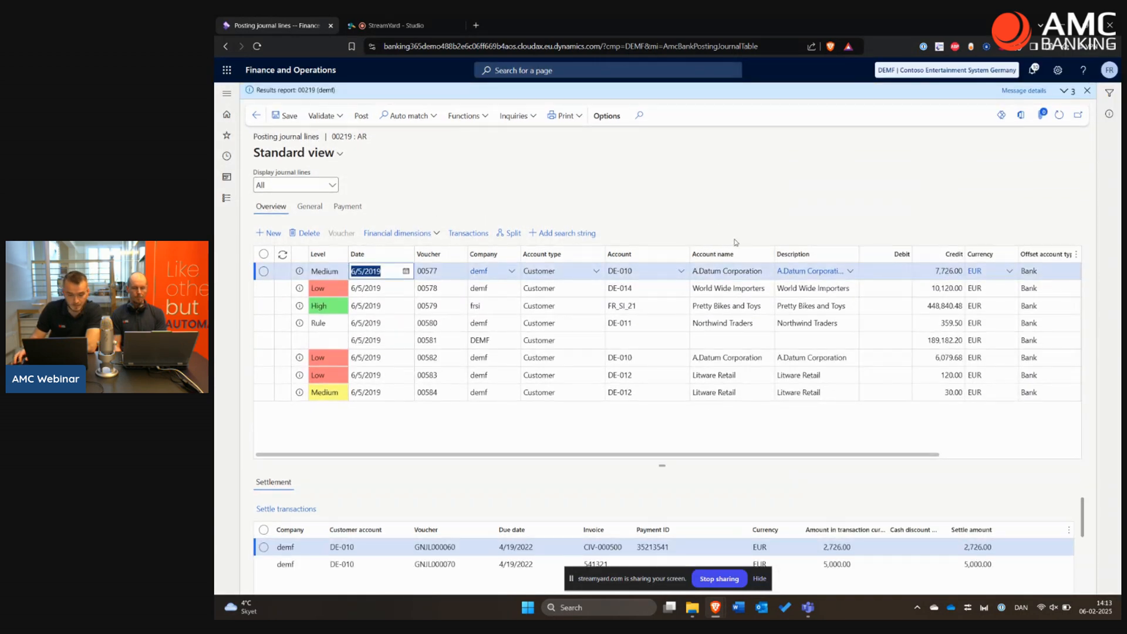
- Review voucher 00577's match details and settlement, listing all invoices of the account, and show the payment's related information
click(300, 272)
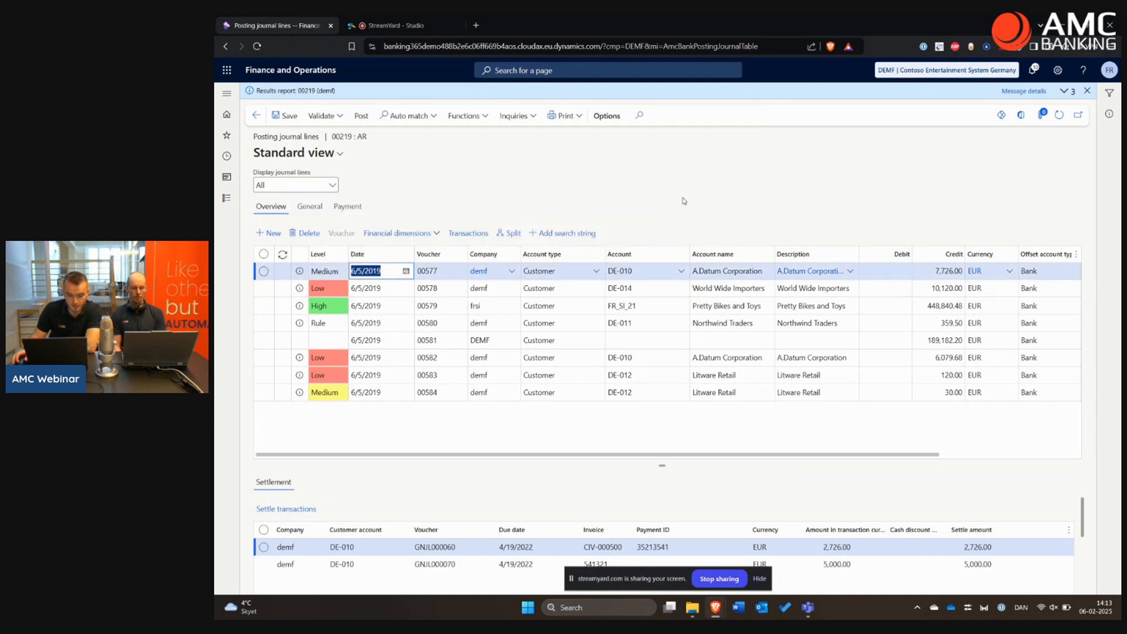
drag(649, 467, 652, 424)
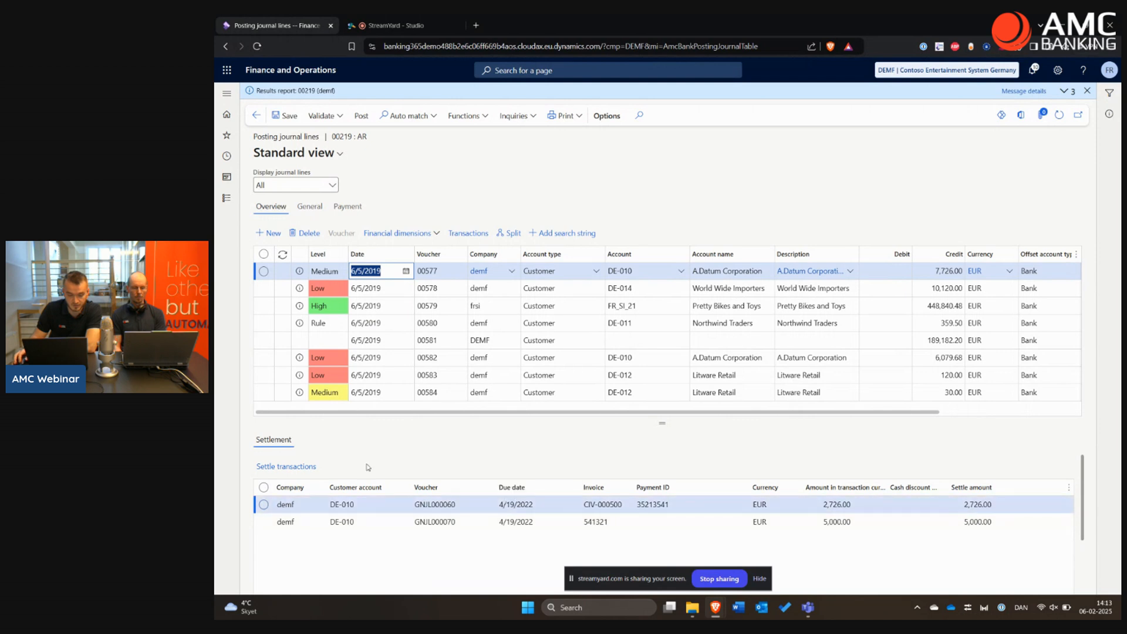
click(281, 468)
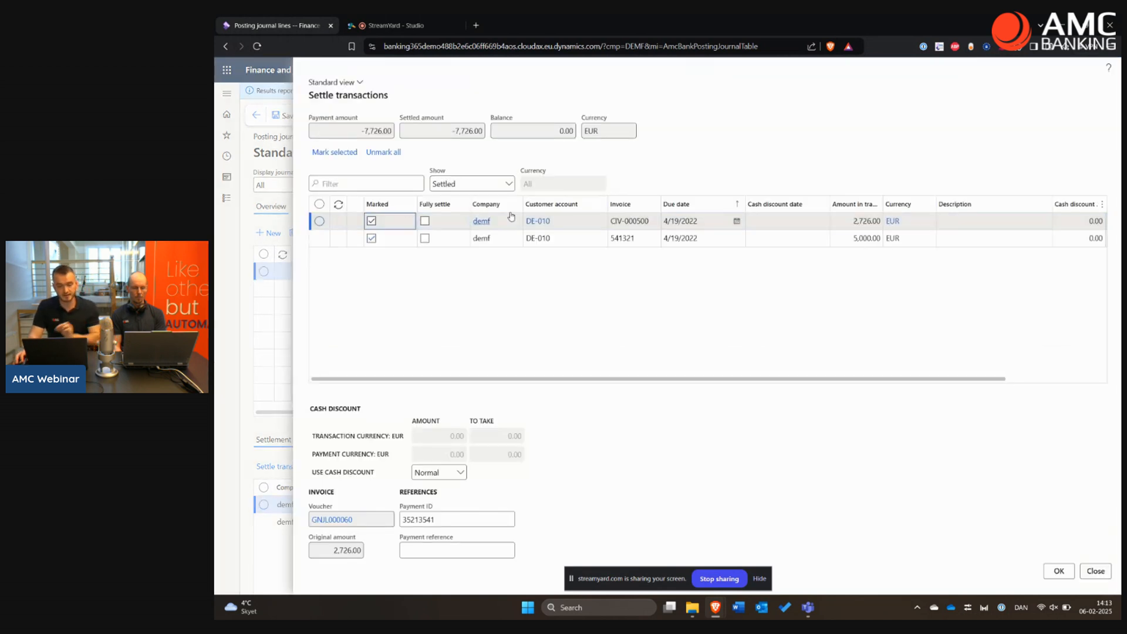
click(481, 183)
click(485, 217)
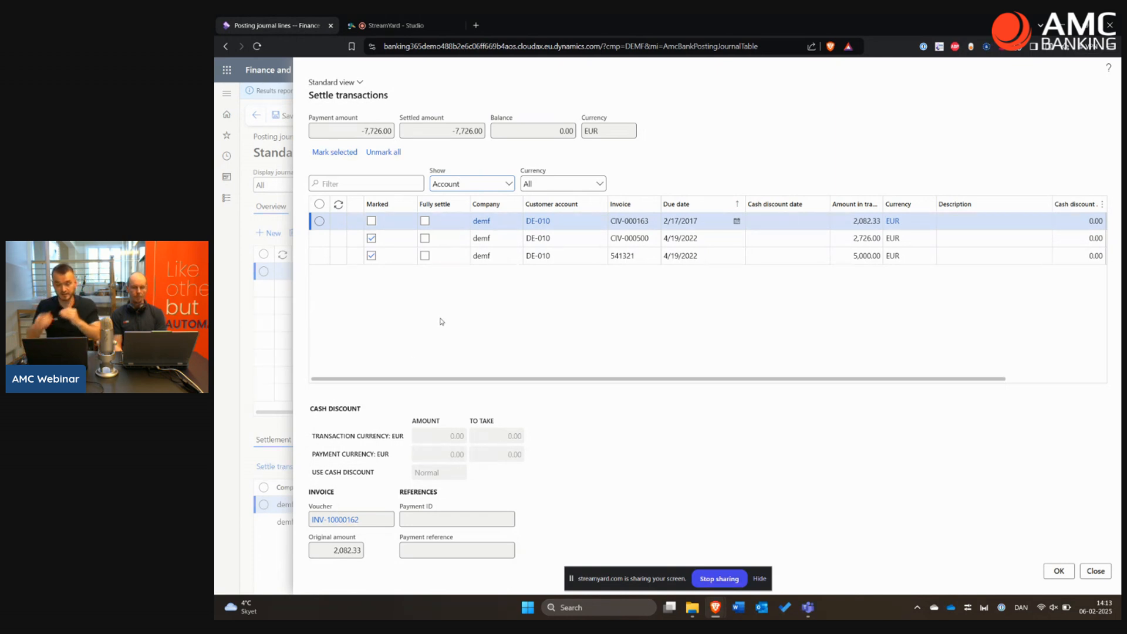
click(440, 129)
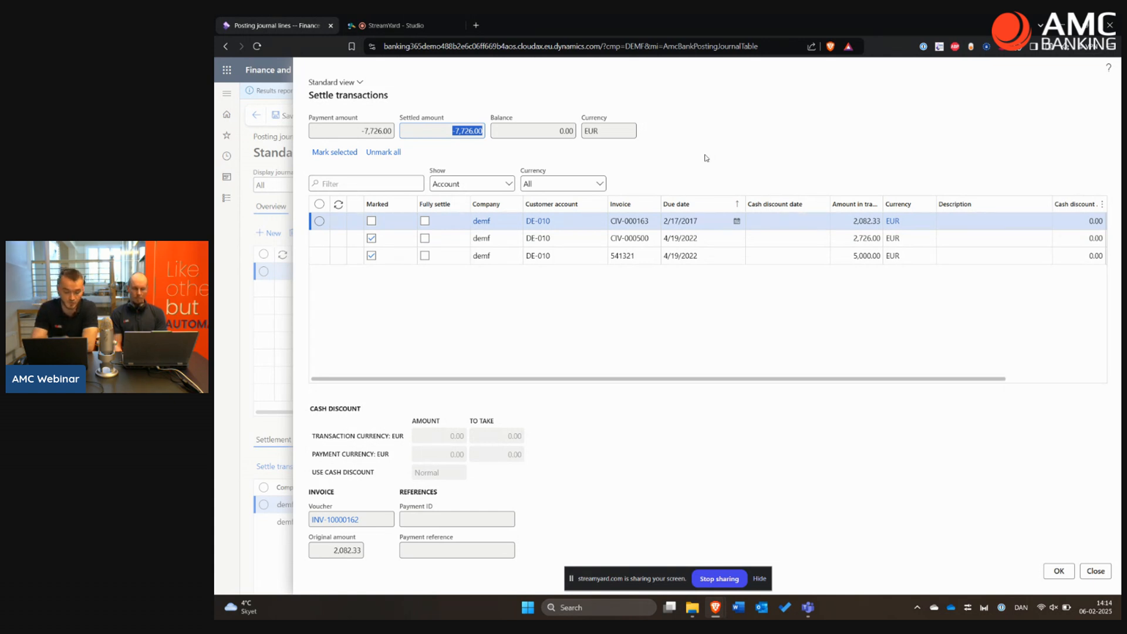
key(Escape)
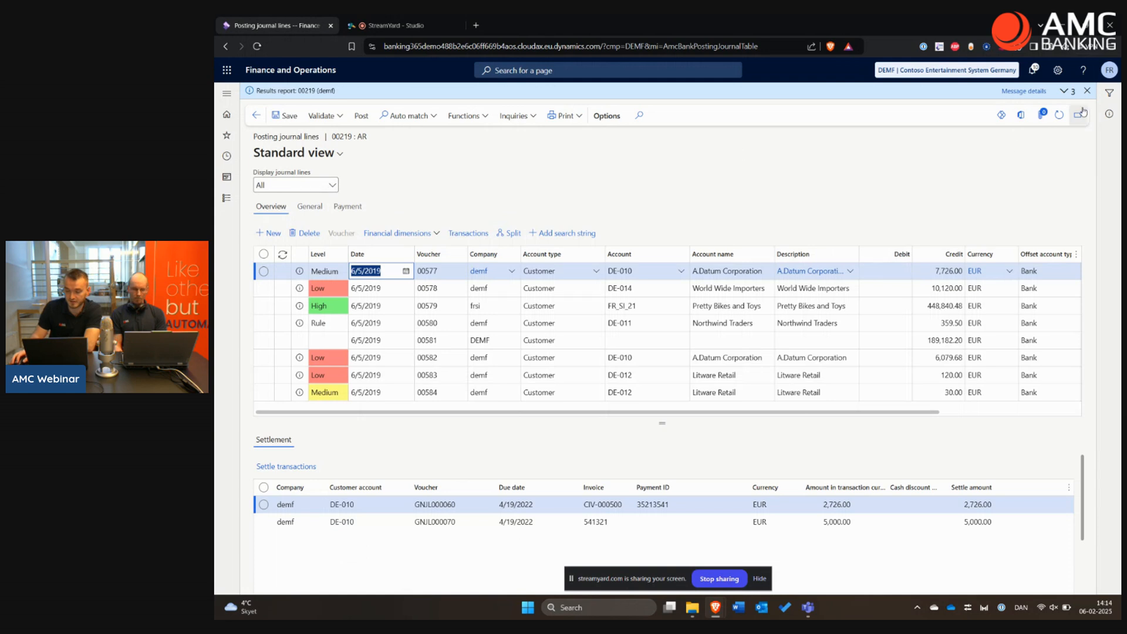
click(1109, 113)
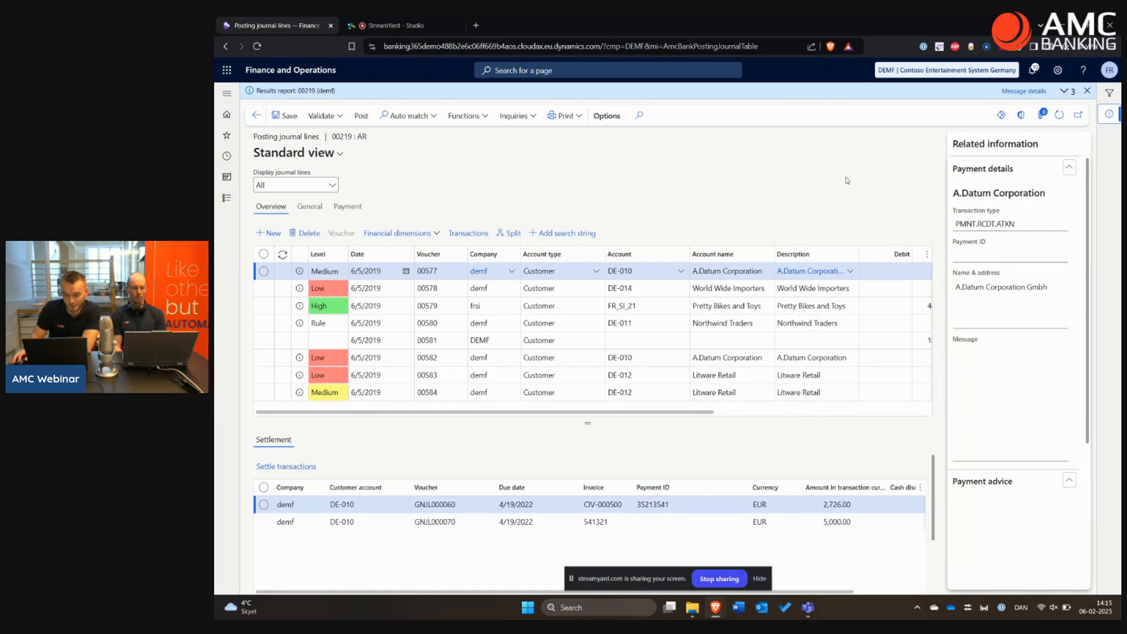
- Reopen the AMC Banking Auto match setup and enable Split multi-customer payments for the Test match rule setup
click(226, 198)
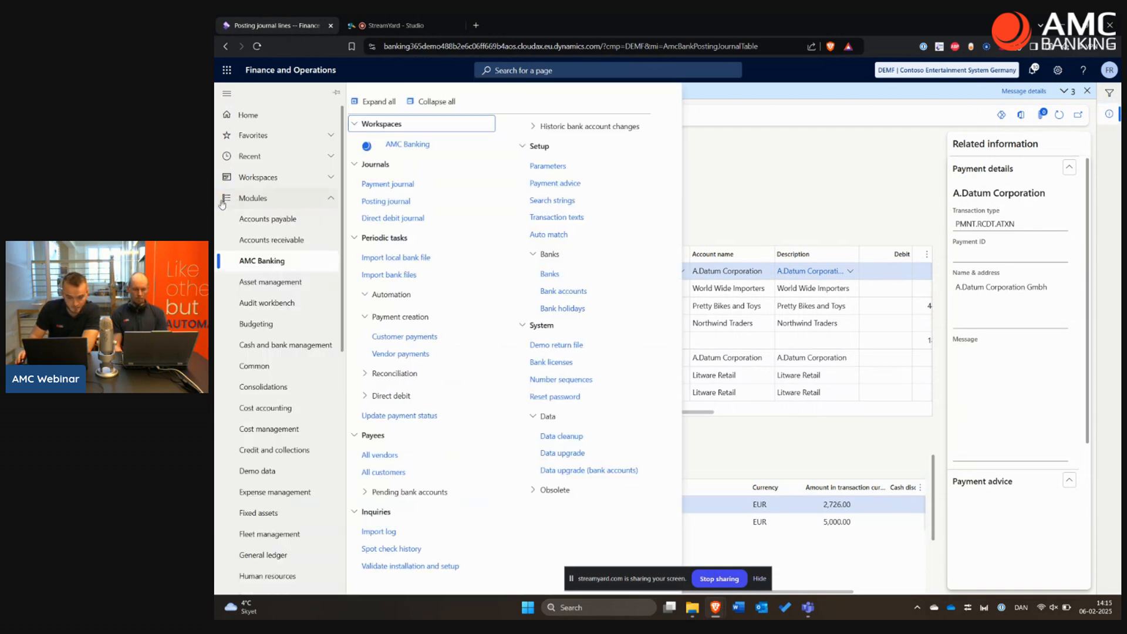
click(567, 234)
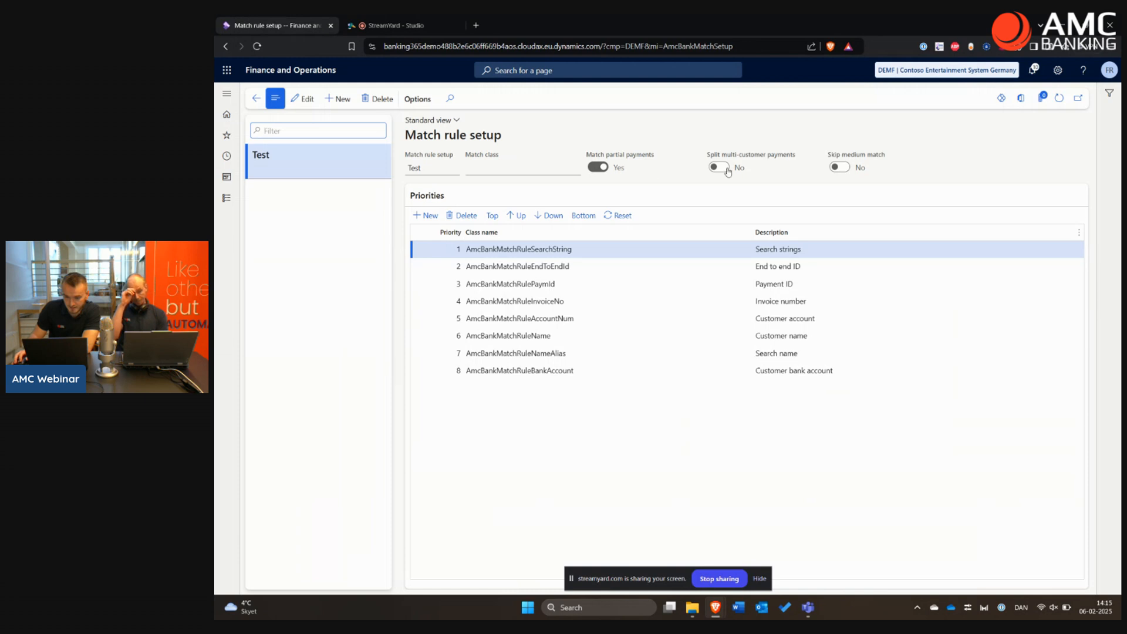
click(713, 167)
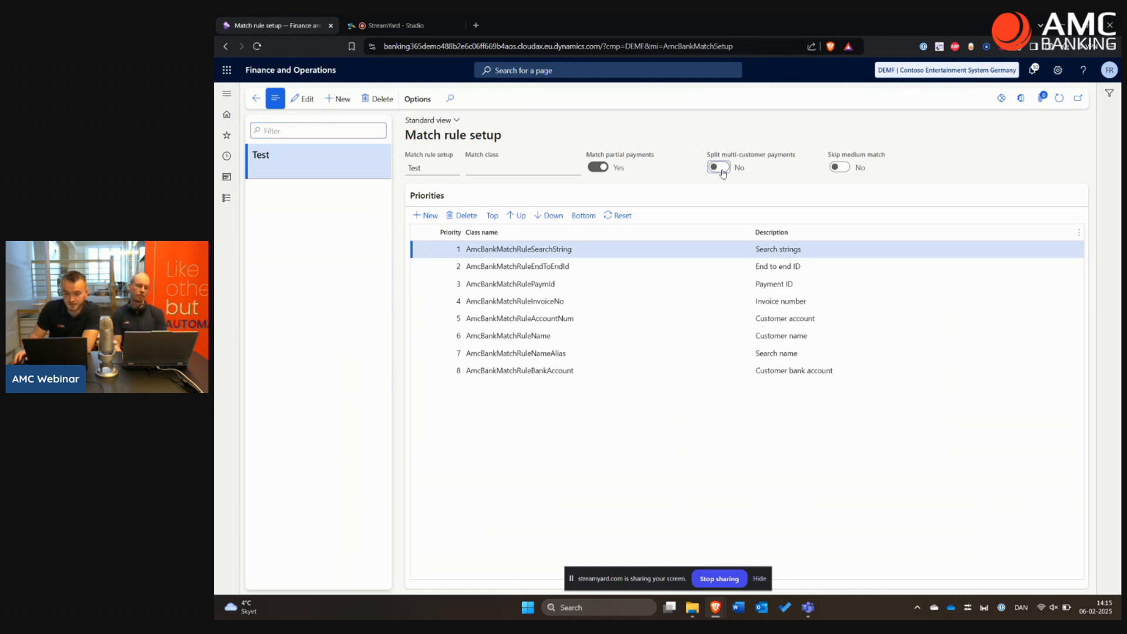
click(713, 167)
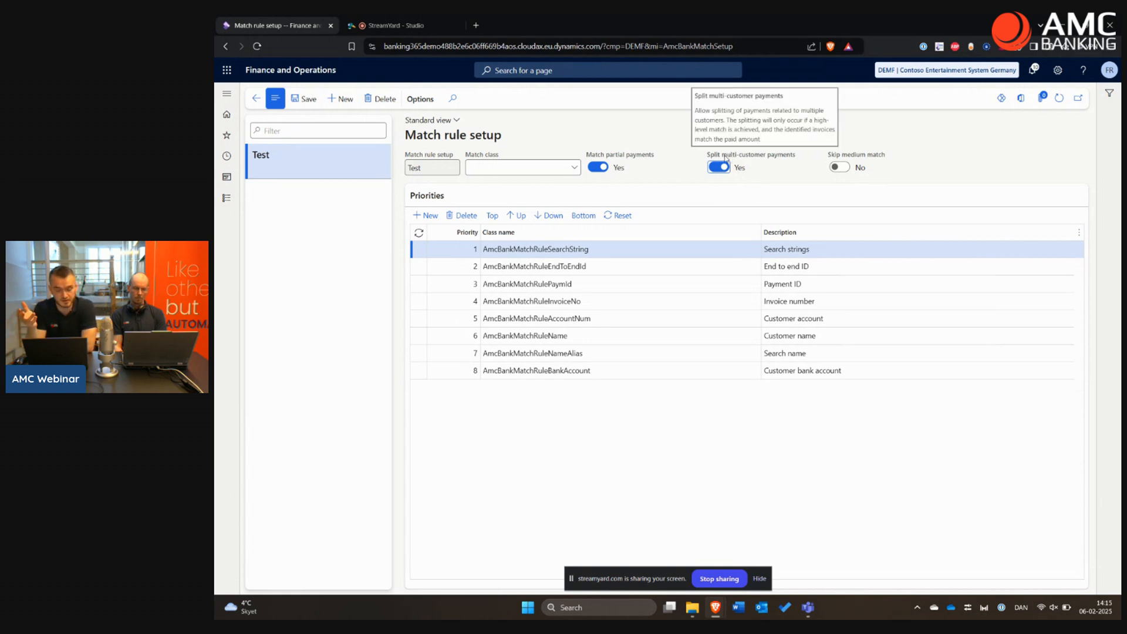
- Return to the AMC Banking posting journals, open the lines of AR journal 00219 and select voucher 00578
click(226, 197)
click(386, 202)
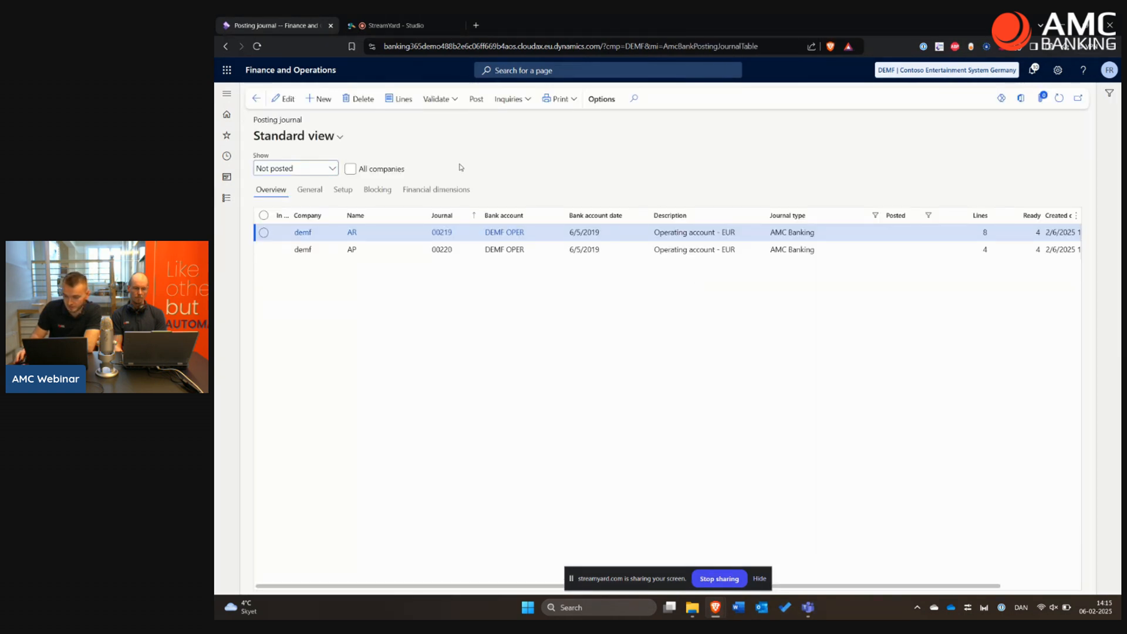
click(478, 273)
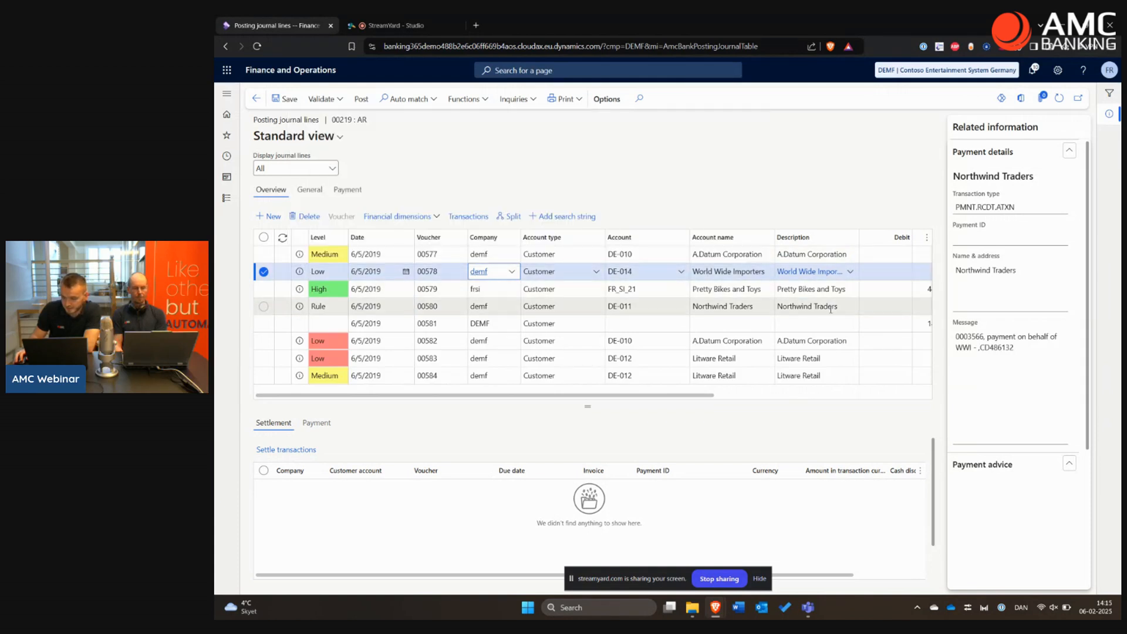
- Read and copy the full message text from voucher 00578's payment details
drag(955, 337, 987, 337)
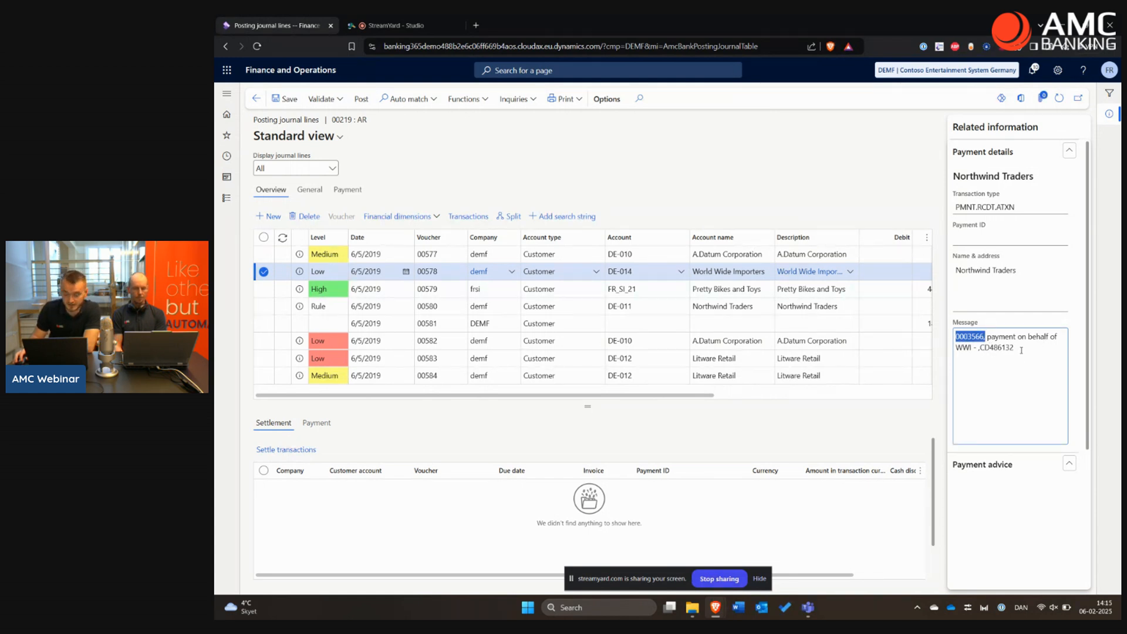
drag(1018, 350, 956, 333)
right_click(982, 337)
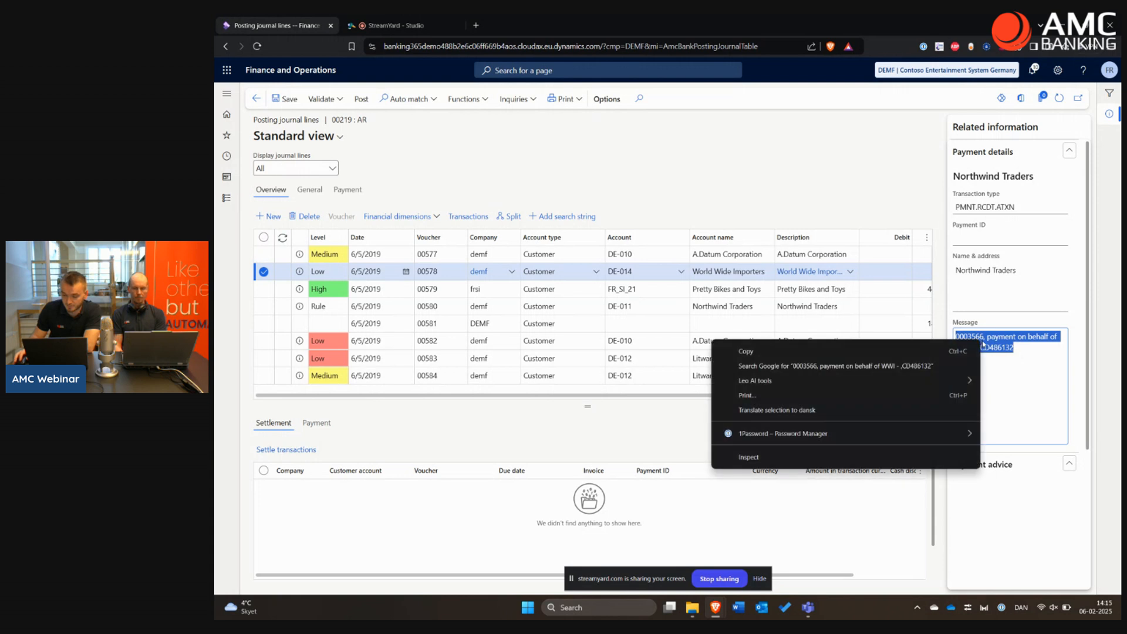
click(960, 347)
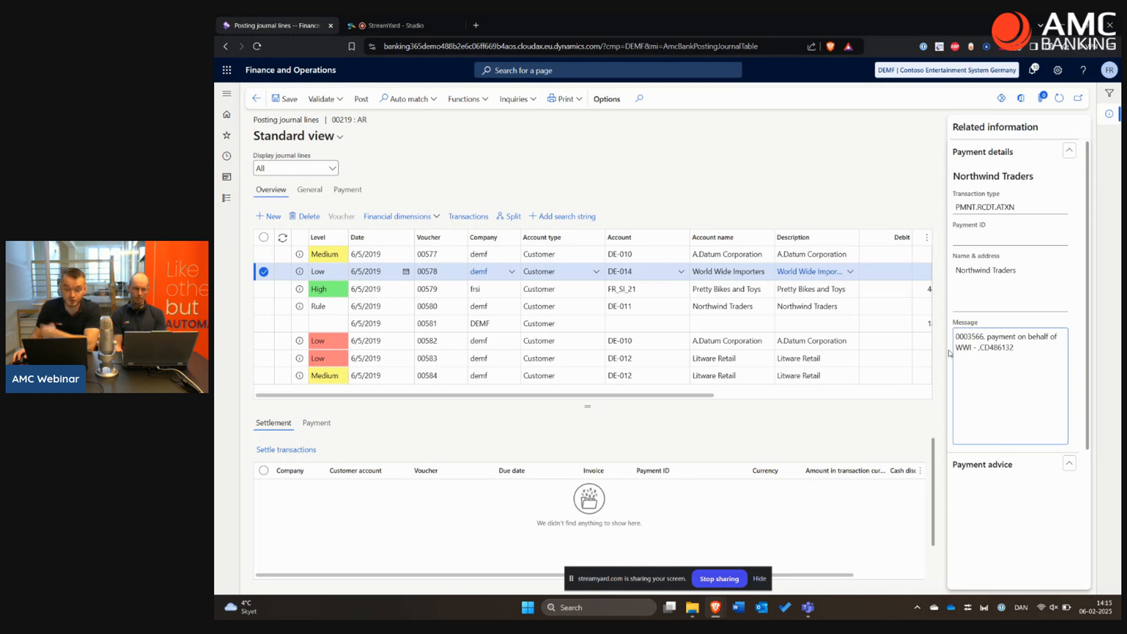
- Open the settle transactions of voucher 00578, show all accounts, and filter the invoices to 0003566 and CD486132
click(287, 449)
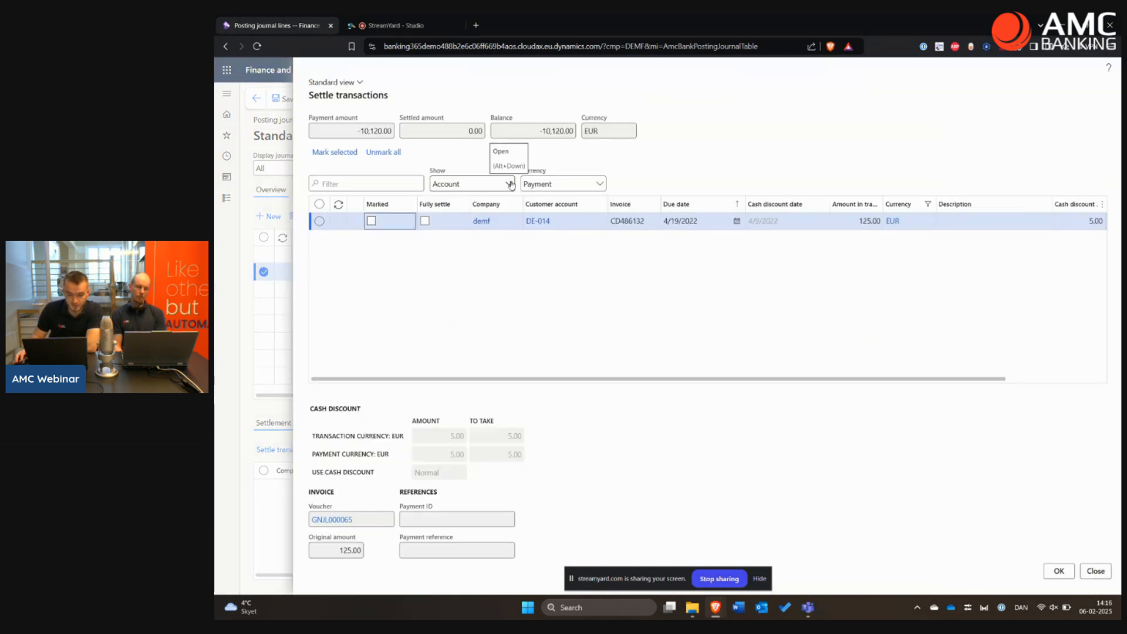
click(508, 183)
click(440, 231)
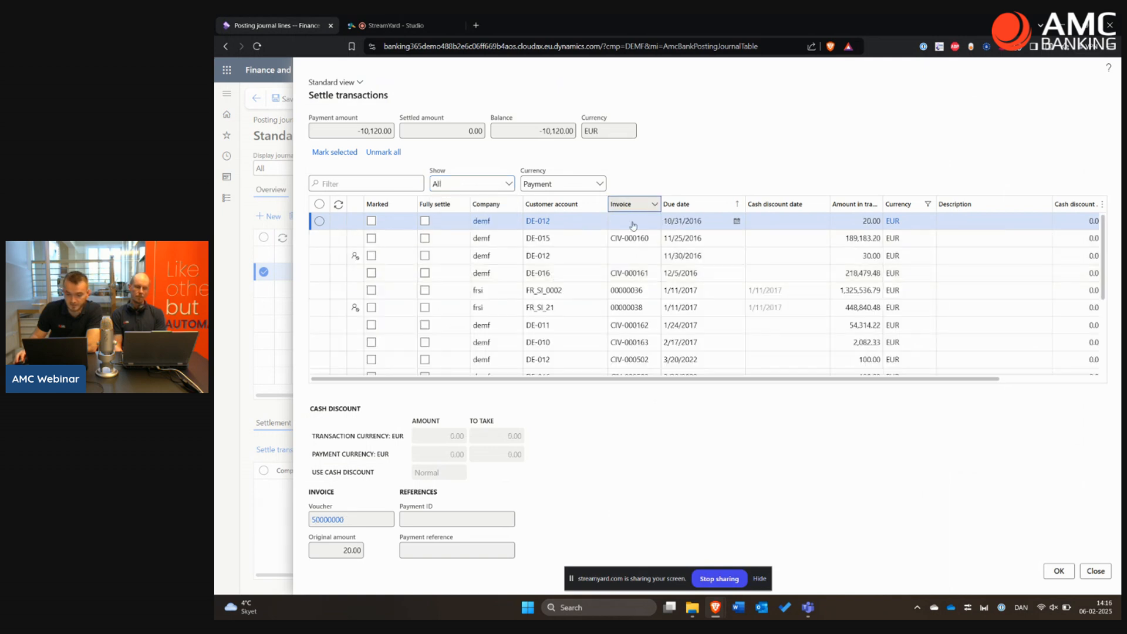
click(650, 206)
key(ctrl+v)
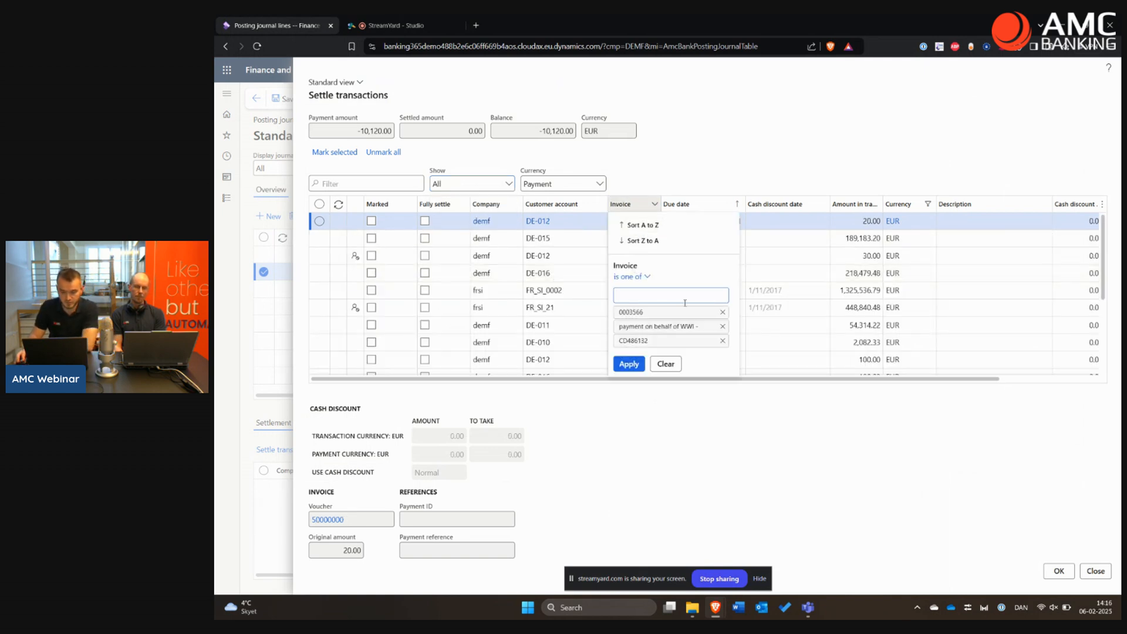
click(722, 327)
click(628, 351)
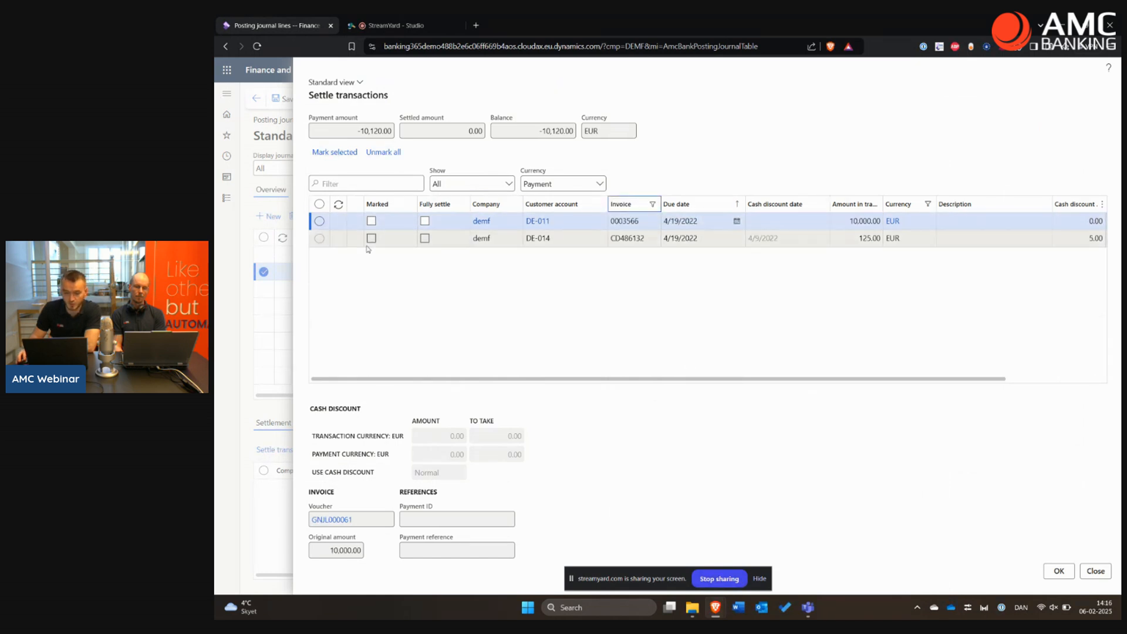
- Try settling the payment against invoices 0003566 and CD486132, then cancel the split and close the settlement
click(372, 221)
click(372, 238)
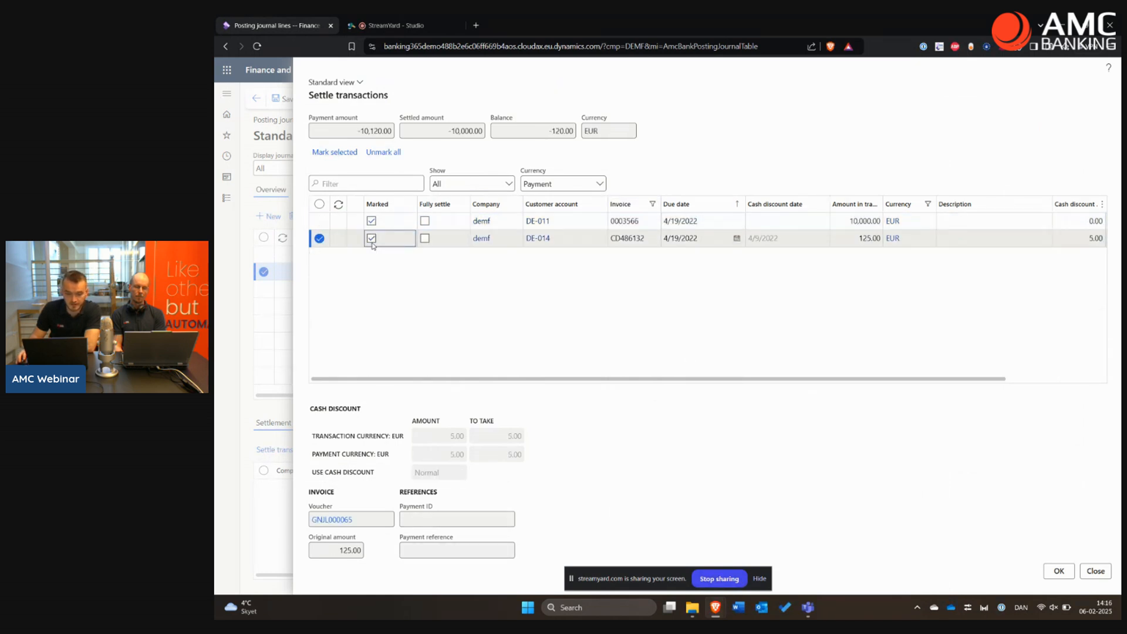
click(1052, 574)
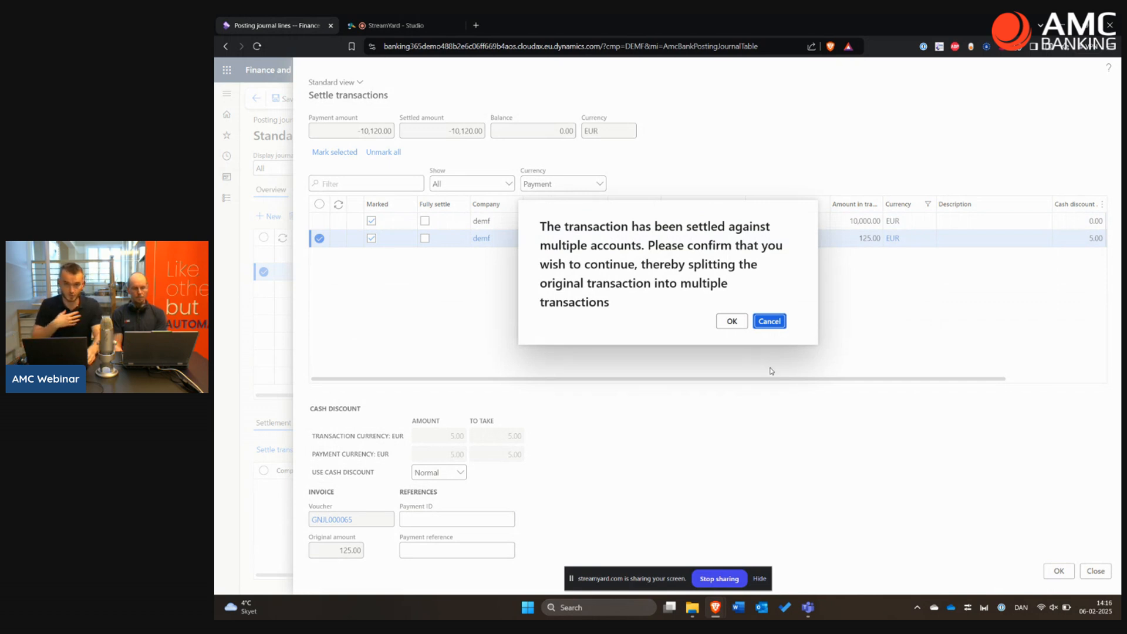
click(770, 321)
click(1095, 570)
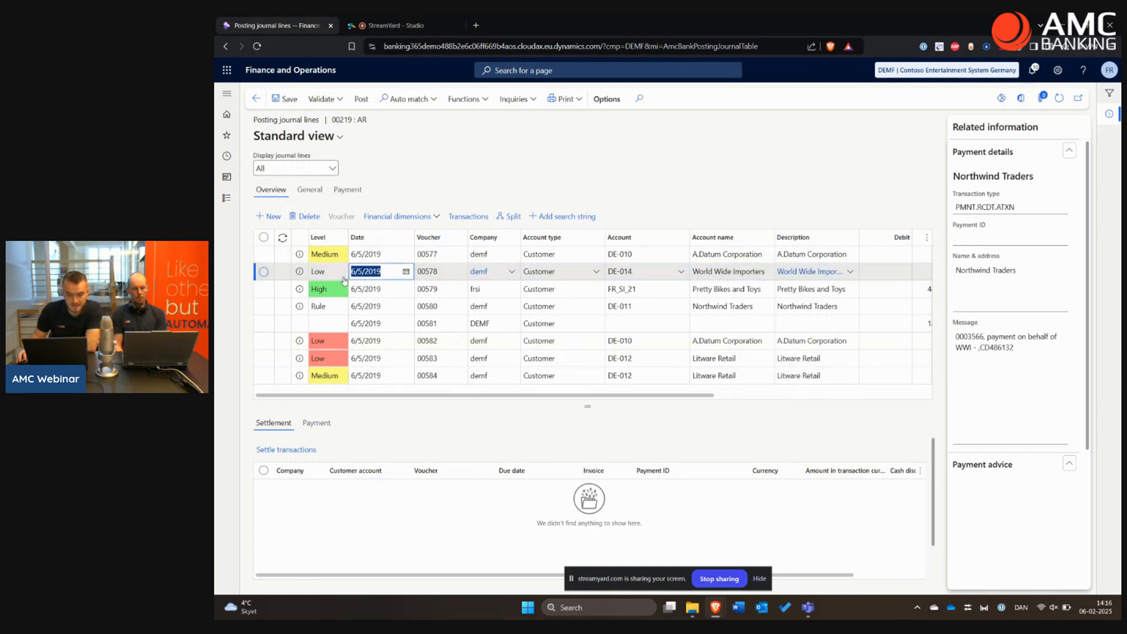
- Run auto match for only the selected voucher 00578 transaction, leaving batch processing off
click(408, 98)
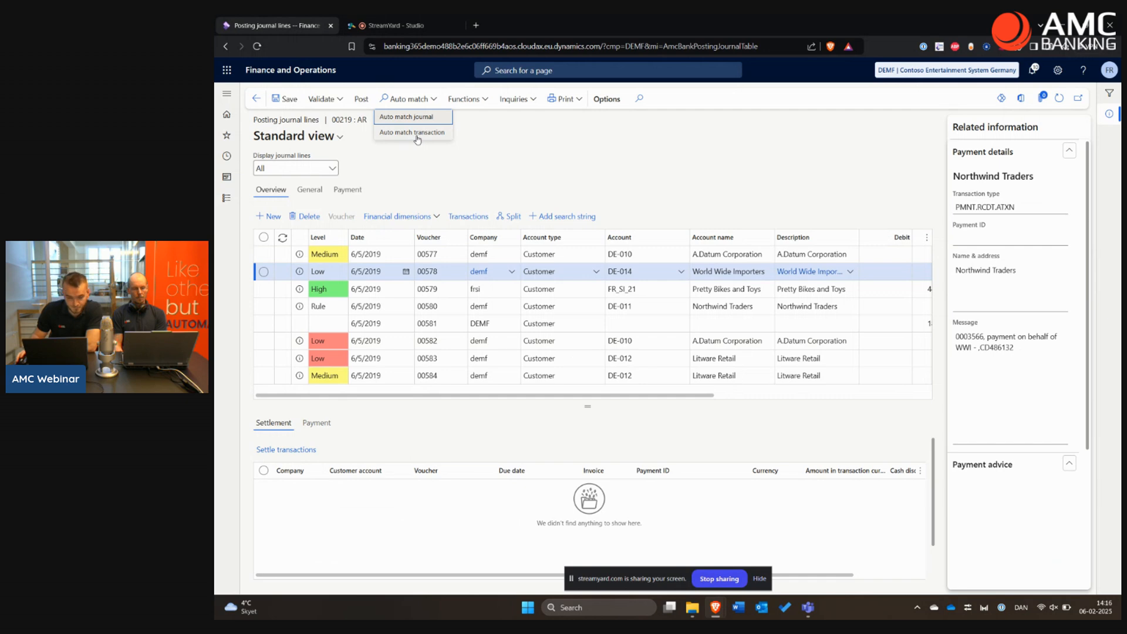
click(418, 136)
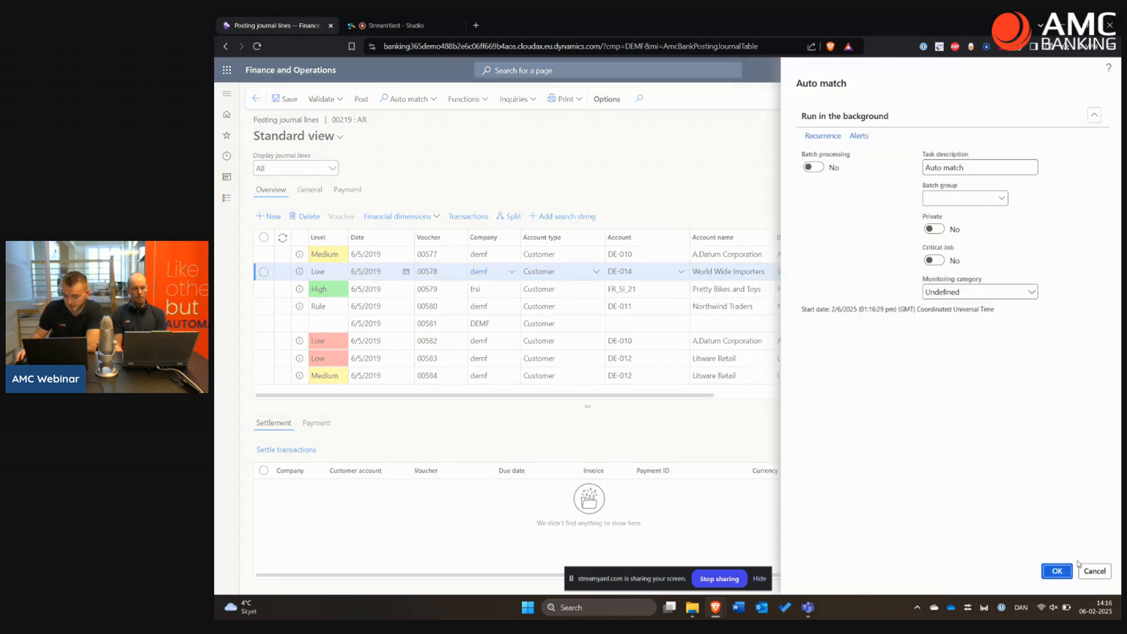
click(1057, 571)
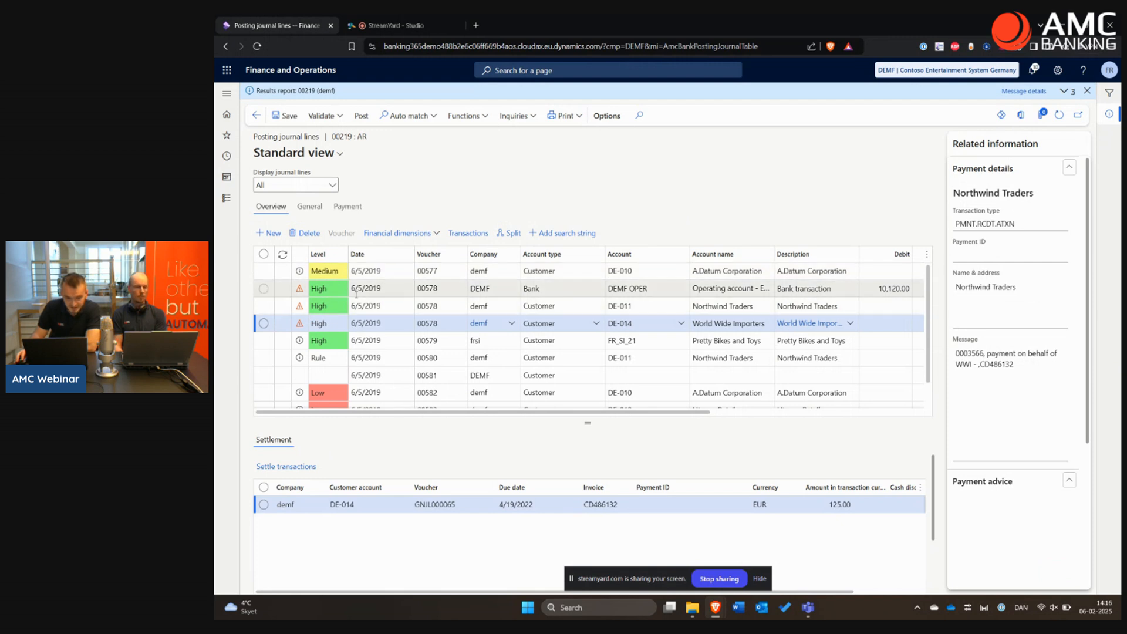
- Examine voucher 00578's bank line, DE-011 and DE-014 customer lines, their amounts, settled invoices and match levels
click(726, 290)
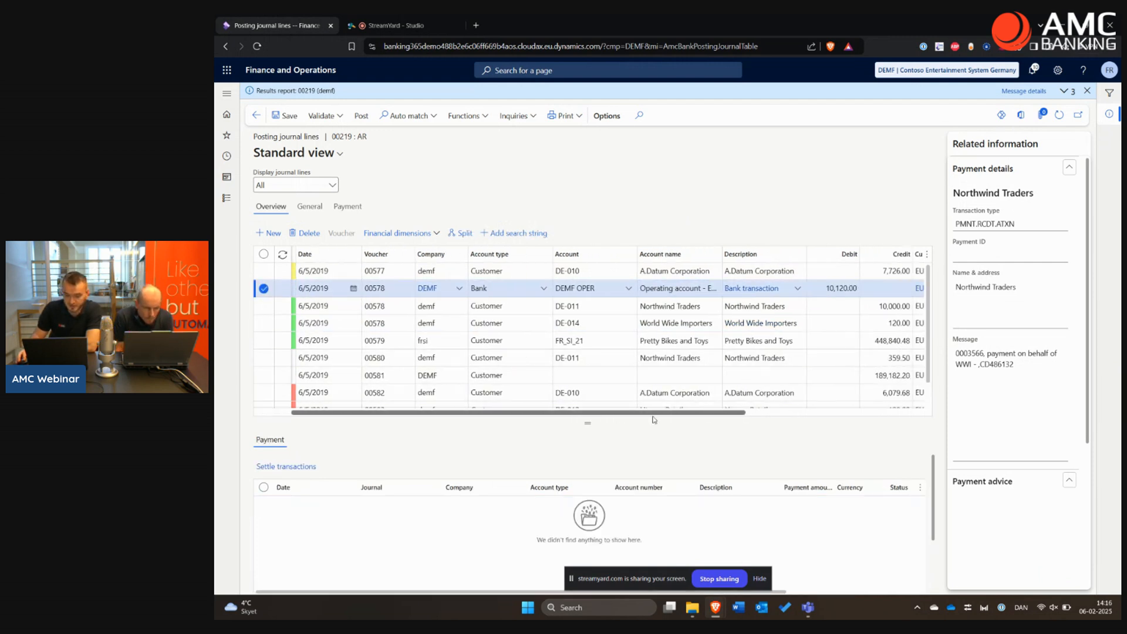
drag(707, 419, 639, 419)
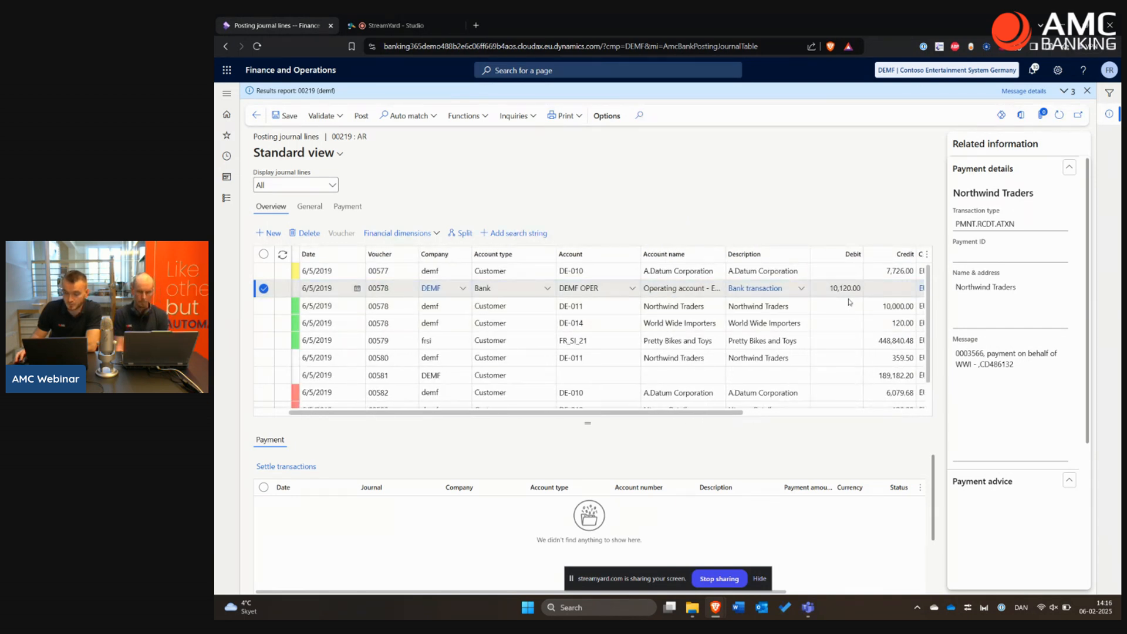
click(628, 320)
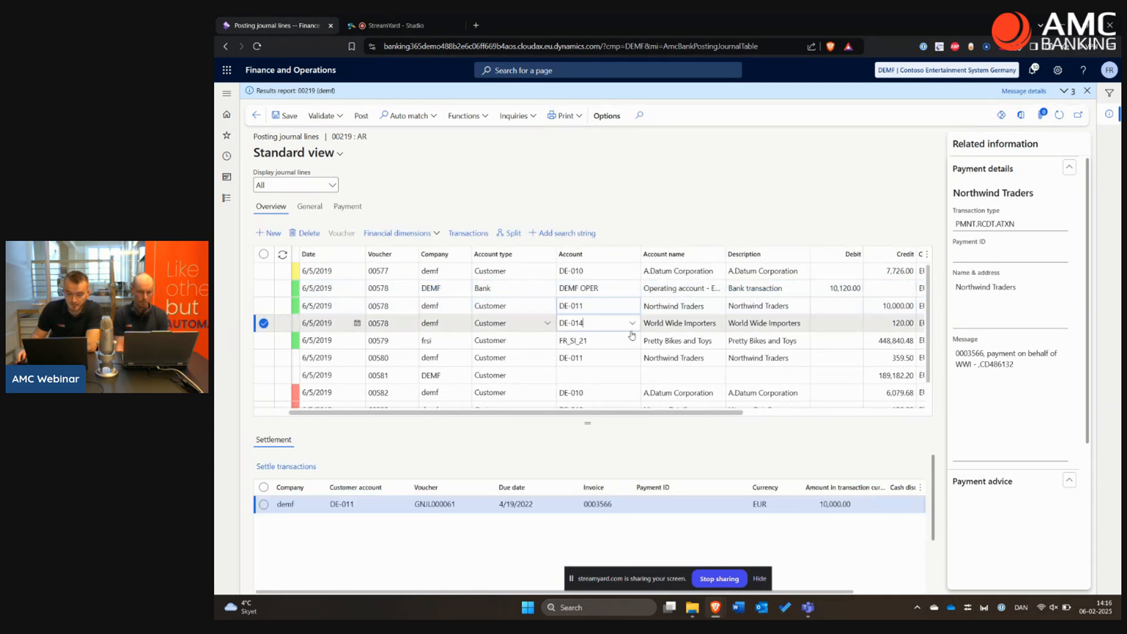
drag(555, 410, 523, 410)
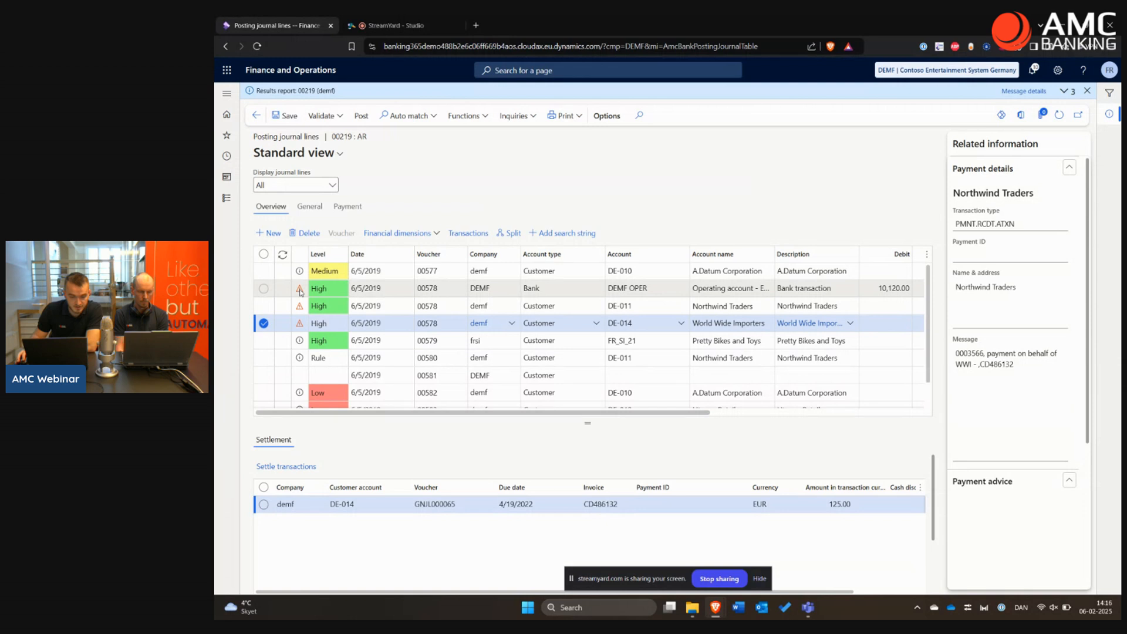
mouse_move(300, 292)
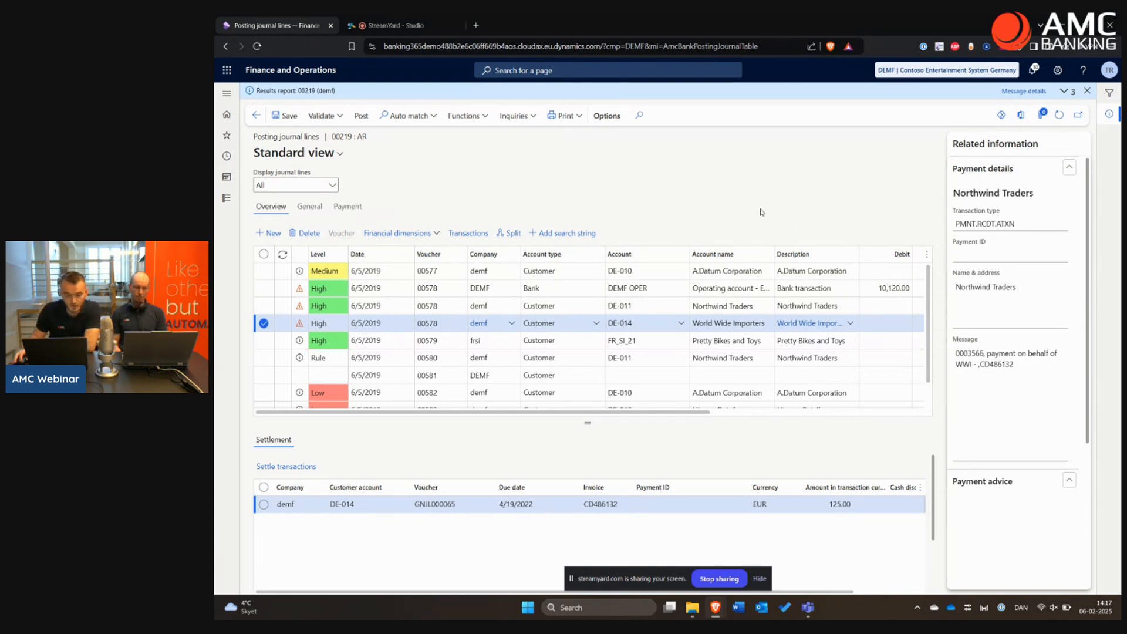
scroll(558, 338, down, 1)
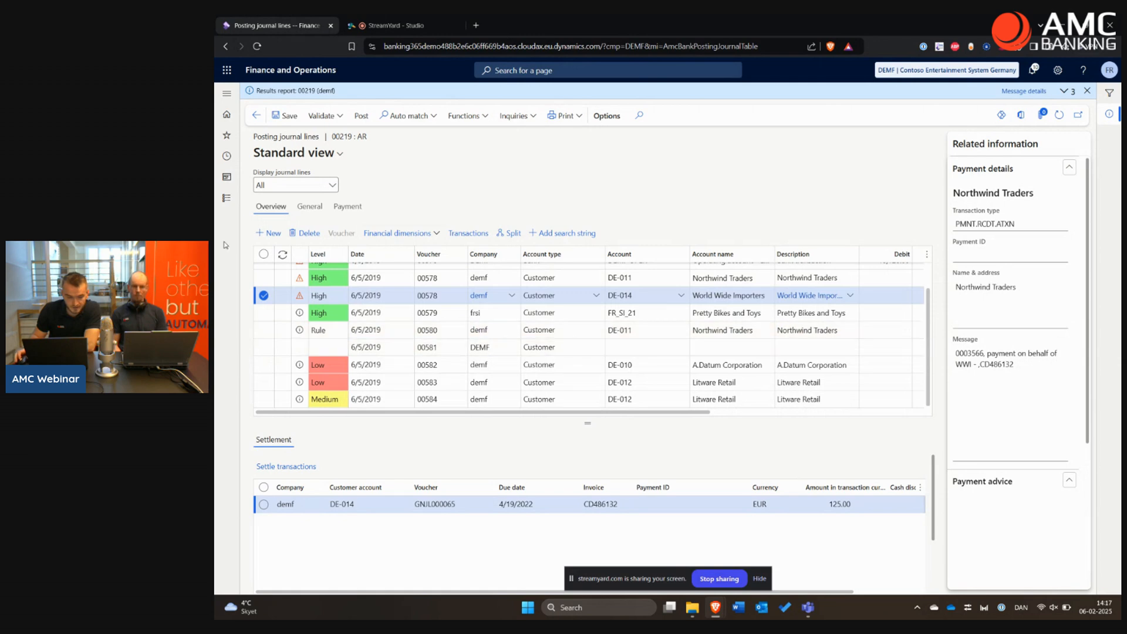
- Return to the AMC Banking match rule setup and review the Test setup's skip medium match option and priorities
click(233, 202)
click(576, 237)
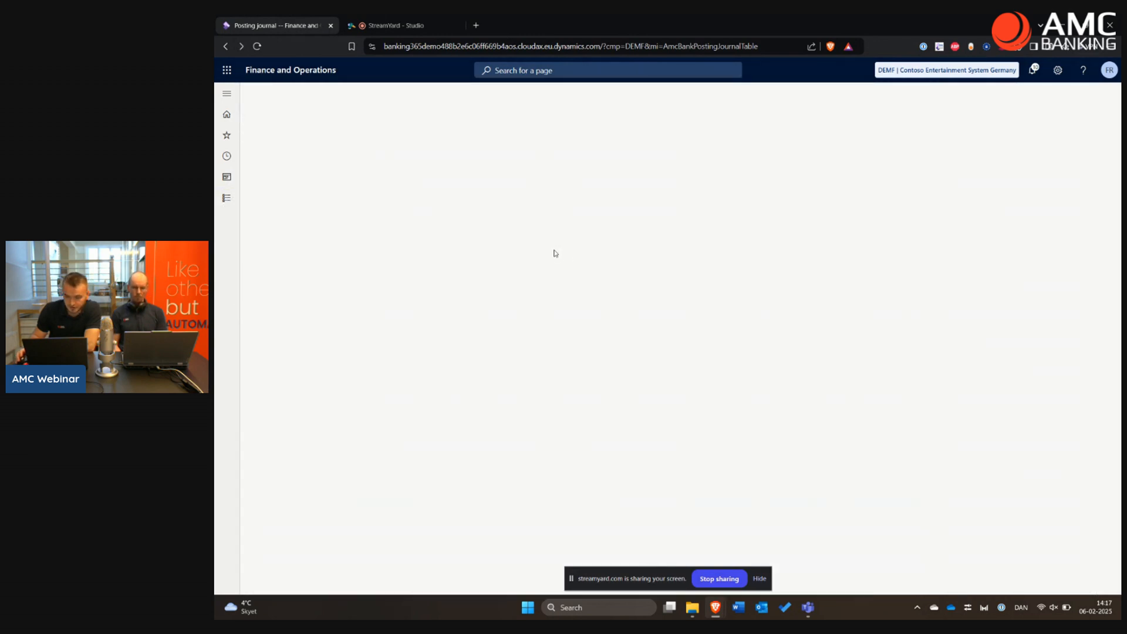
mouse_move(844, 157)
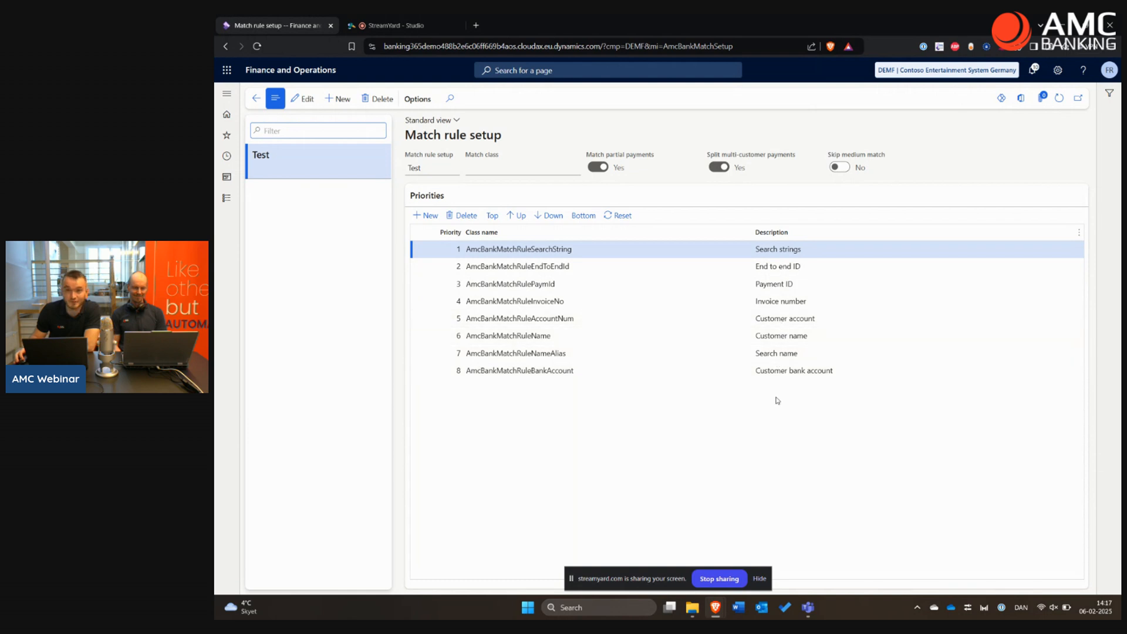
click(773, 433)
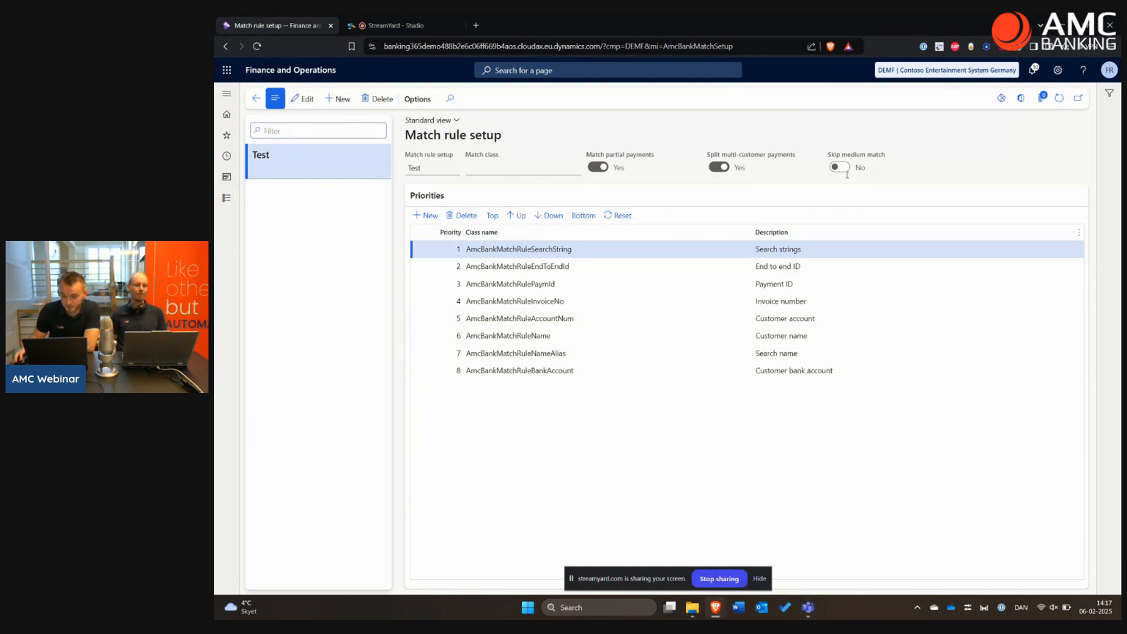
click(639, 252)
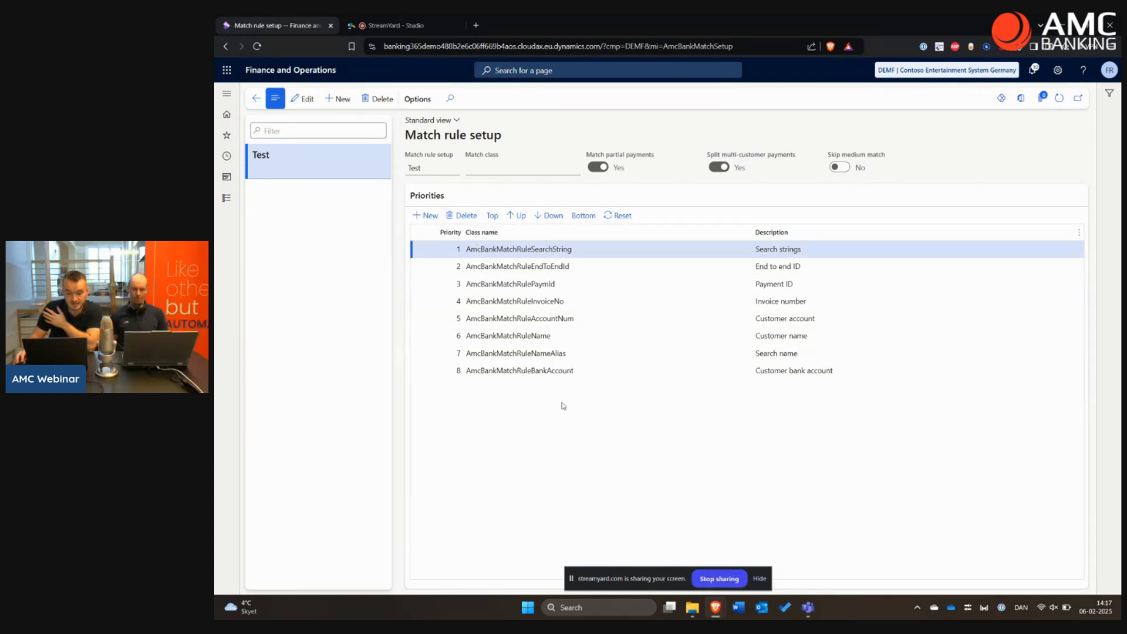
- Add the class AmcBankMatchRuleAdvanceInvoiceNo as priority 9 in the Test match rule setup and save it
click(425, 216)
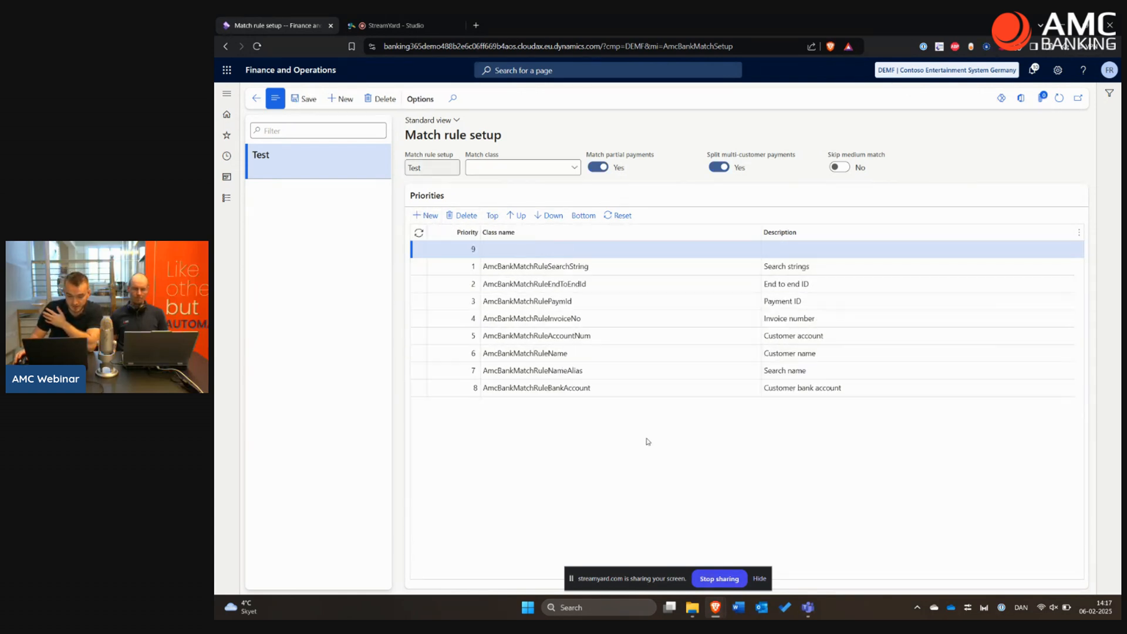
click(752, 250)
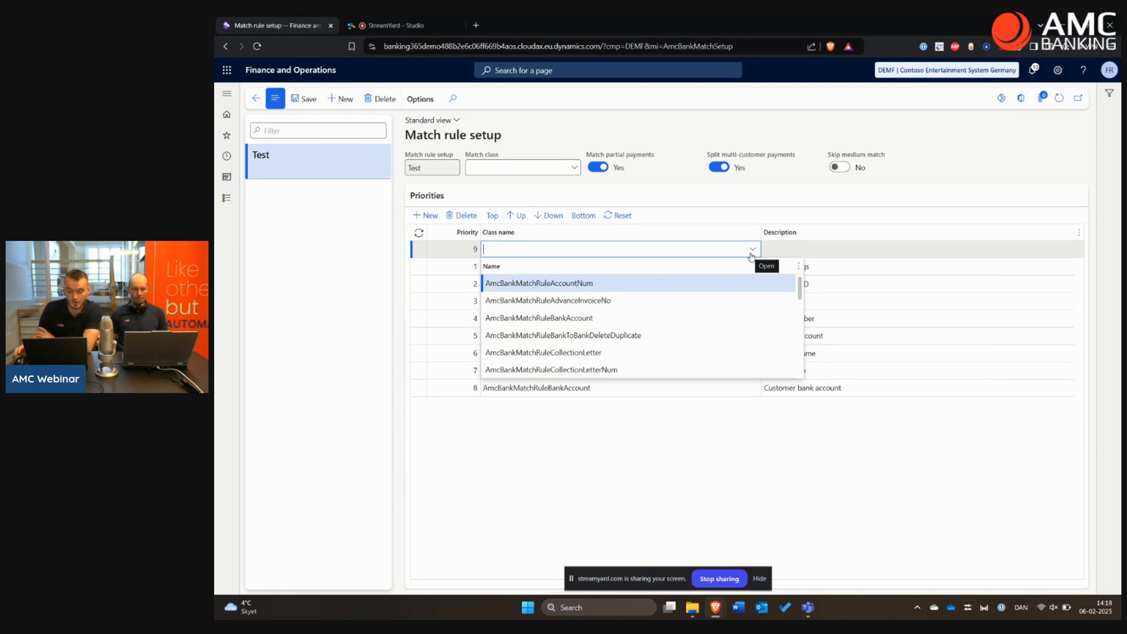
click(632, 300)
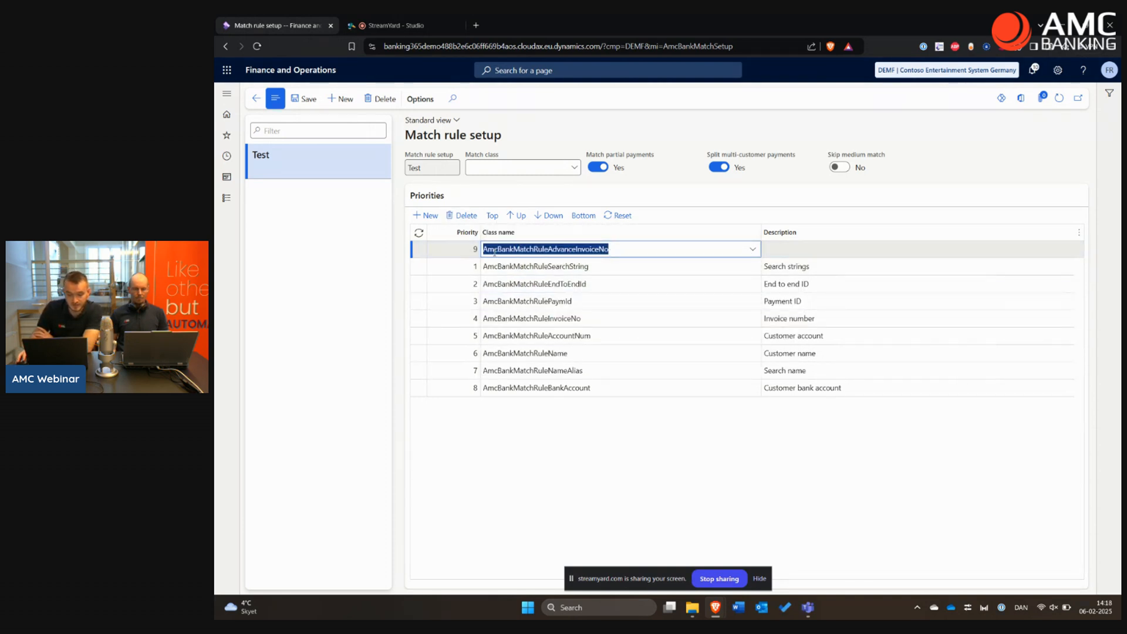
click(303, 99)
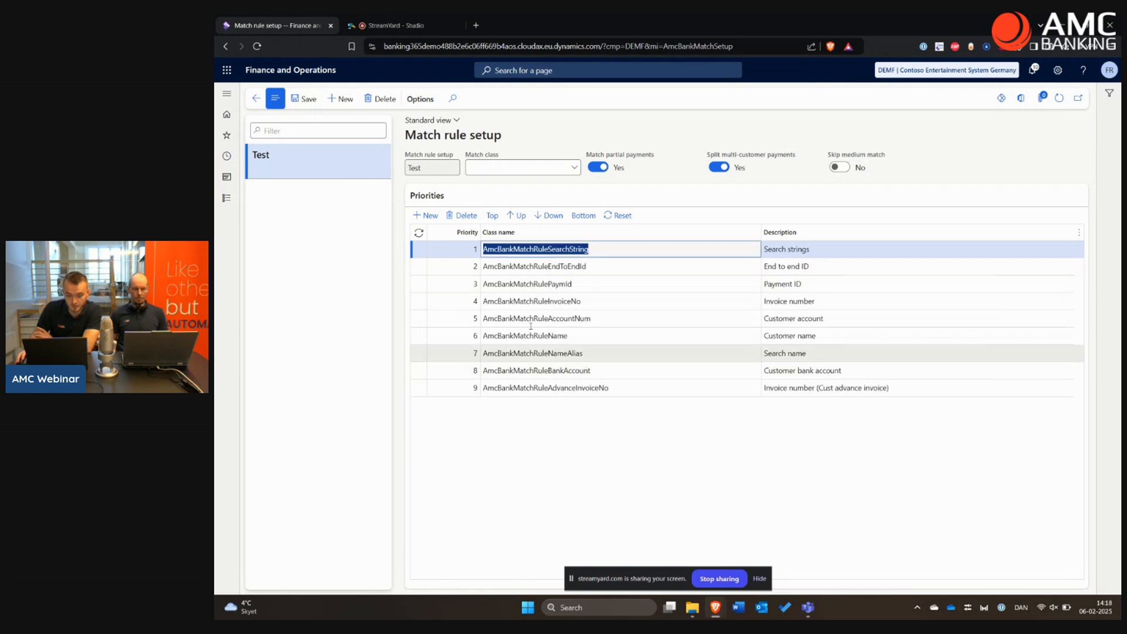
click(551, 388)
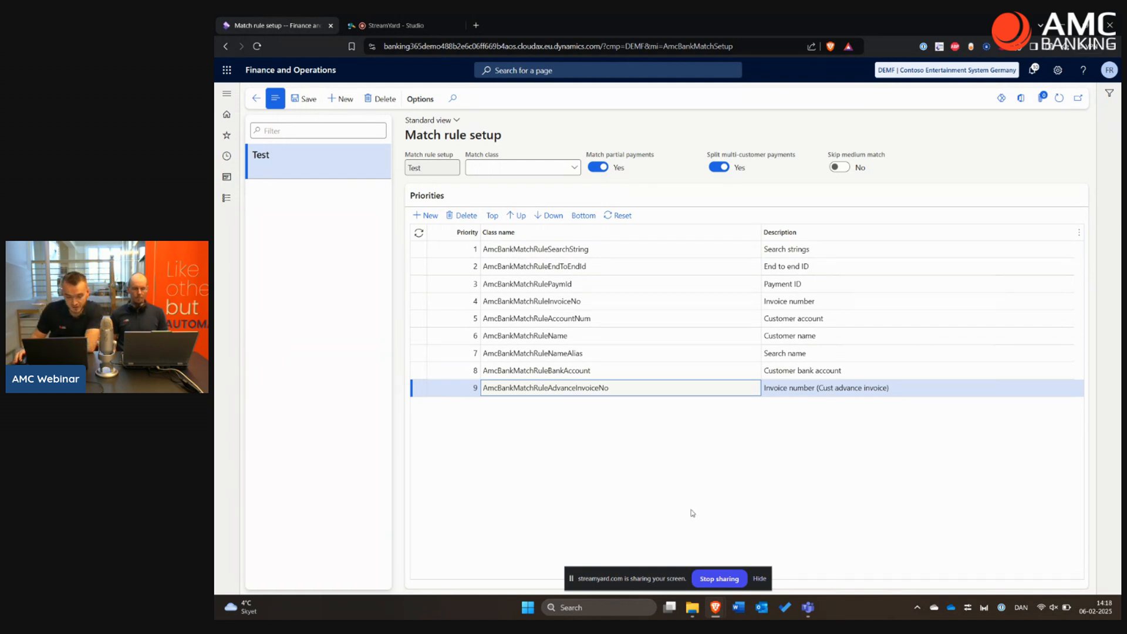
click(672, 471)
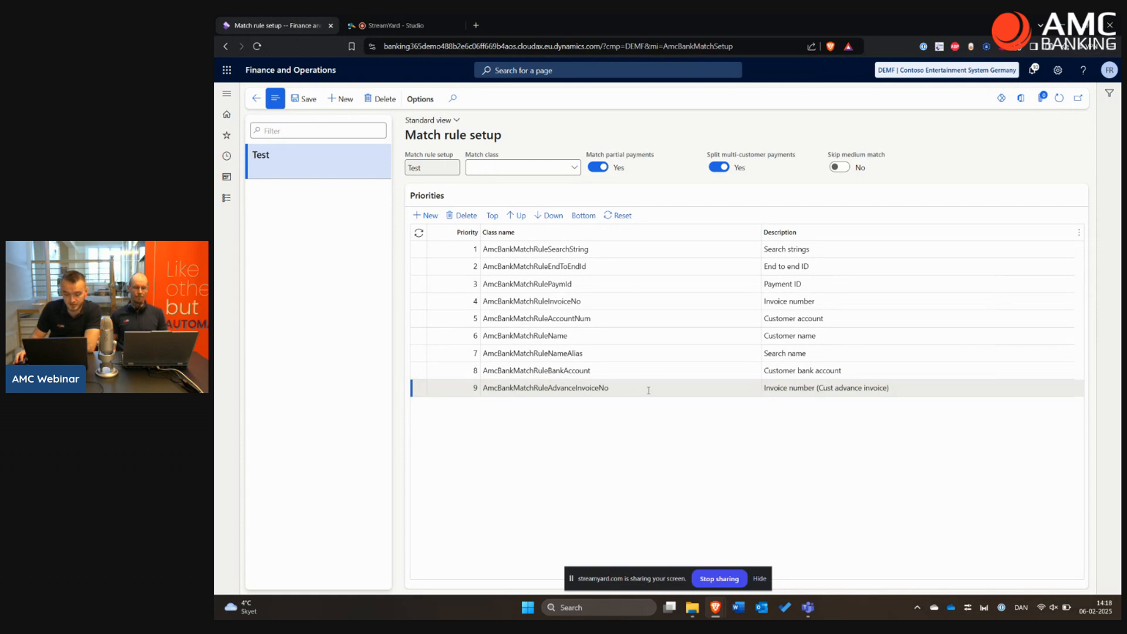
- Add the class AmcBankMatchRuleBankToBankDeleteDuplicate as priority 10 and save the match rule setup
click(425, 215)
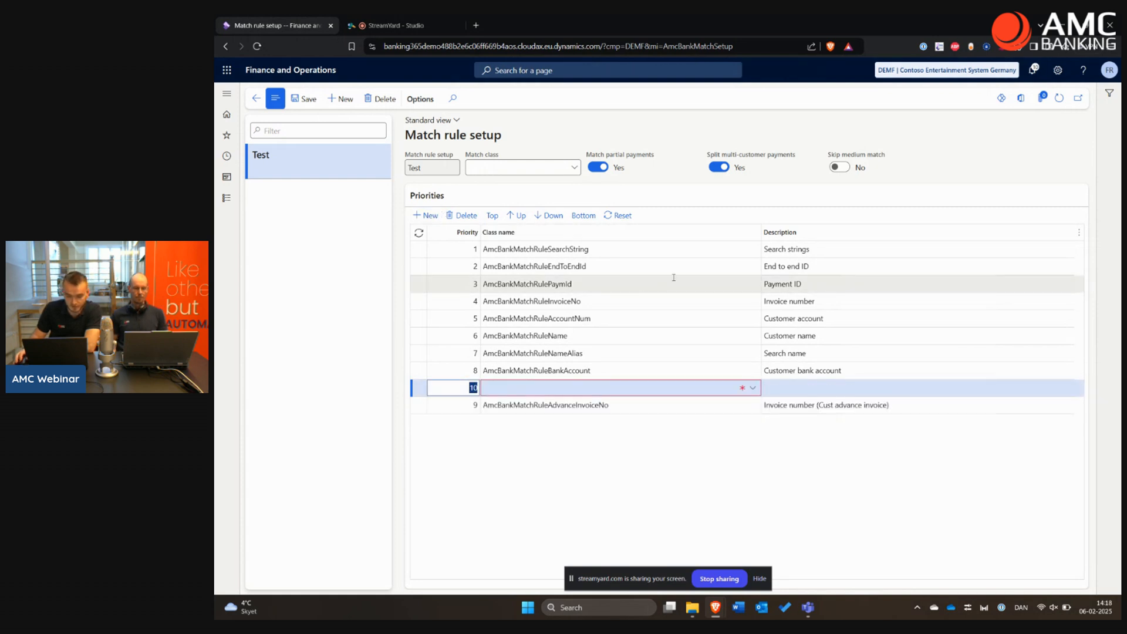
click(637, 388)
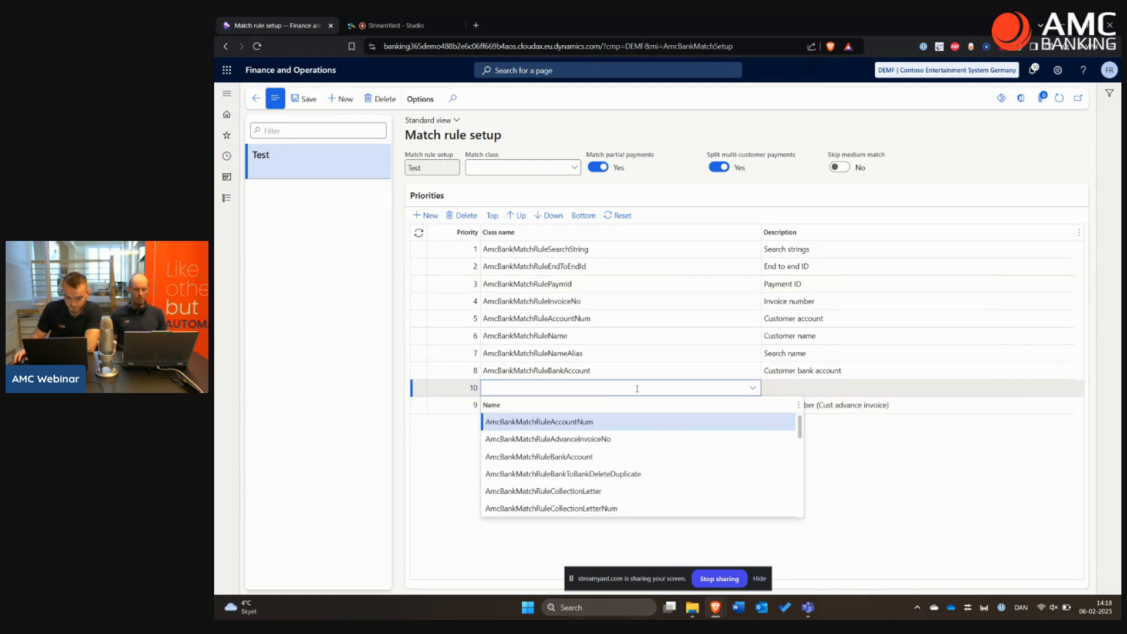
click(593, 474)
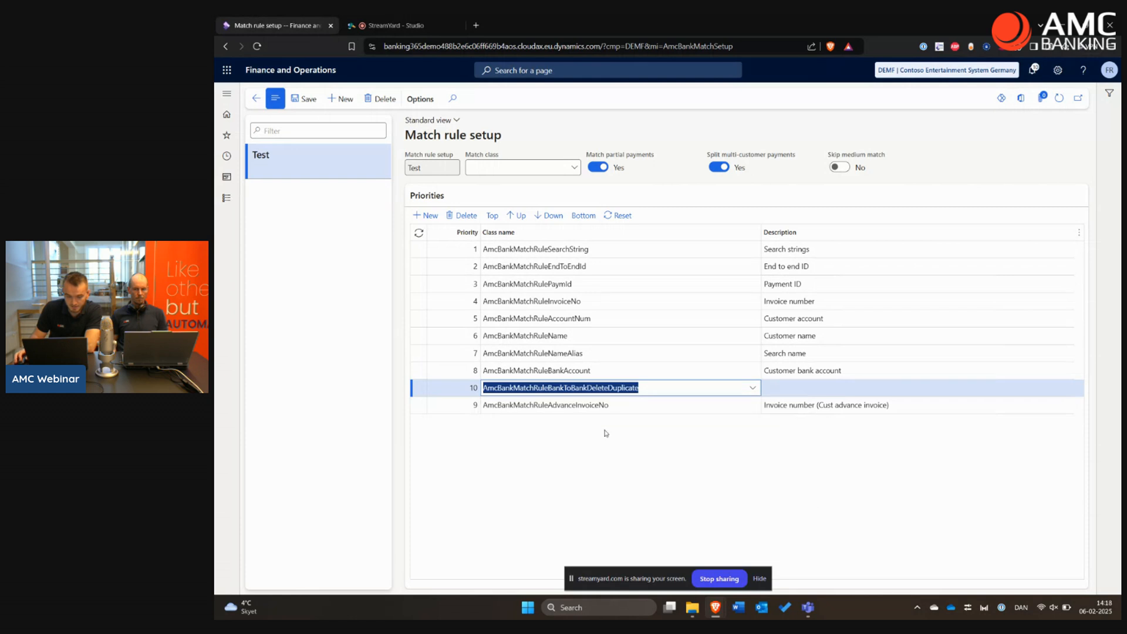
click(303, 99)
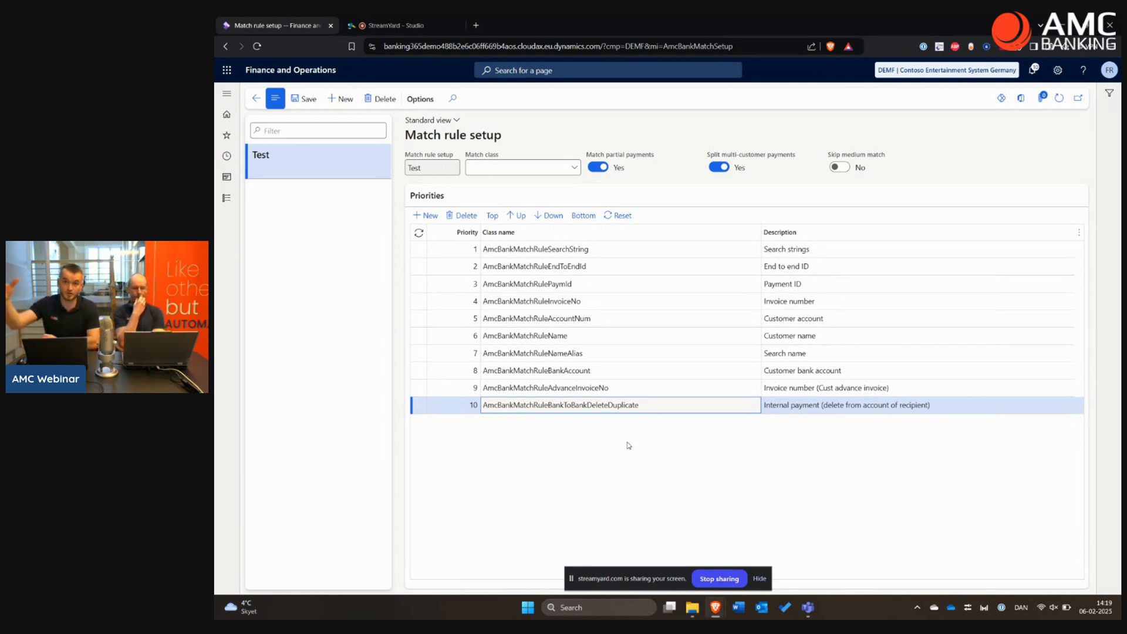
click(657, 481)
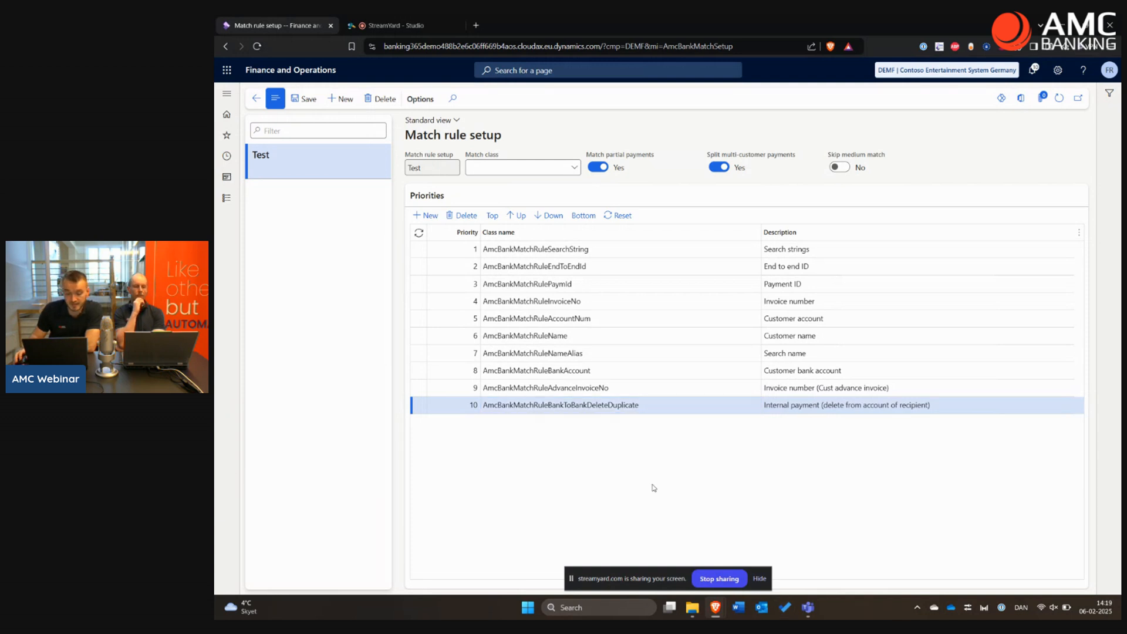
- Add the class AmcBankMatchRuleInvoiceNoNumOnly as priority 11 and save the match rule setup
click(430, 216)
click(560, 421)
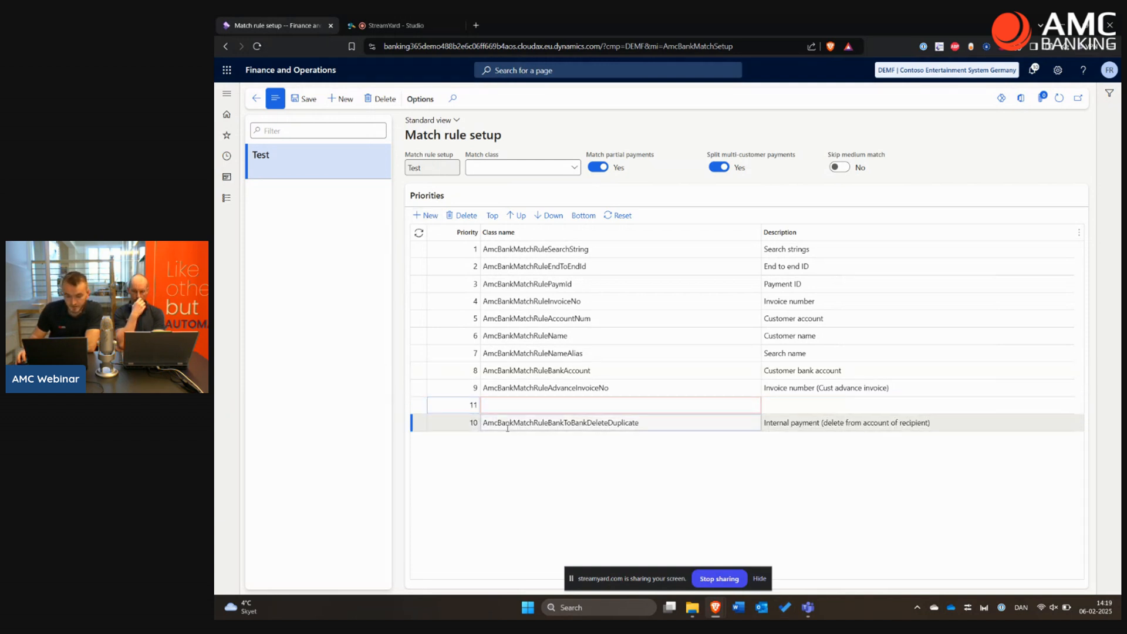
click(555, 410)
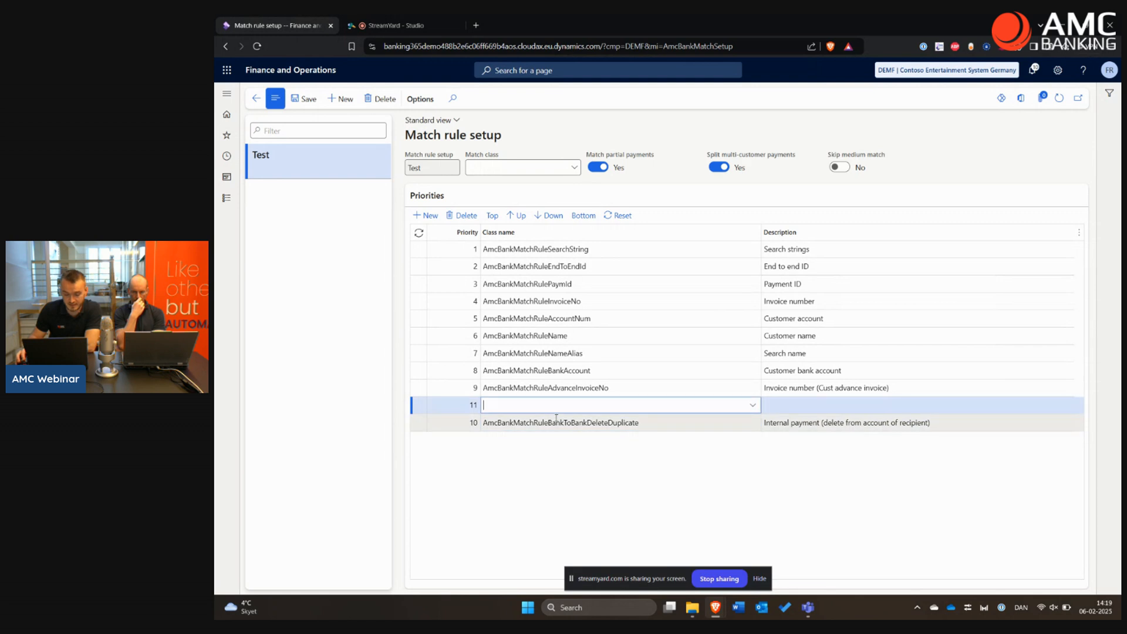
click(752, 405)
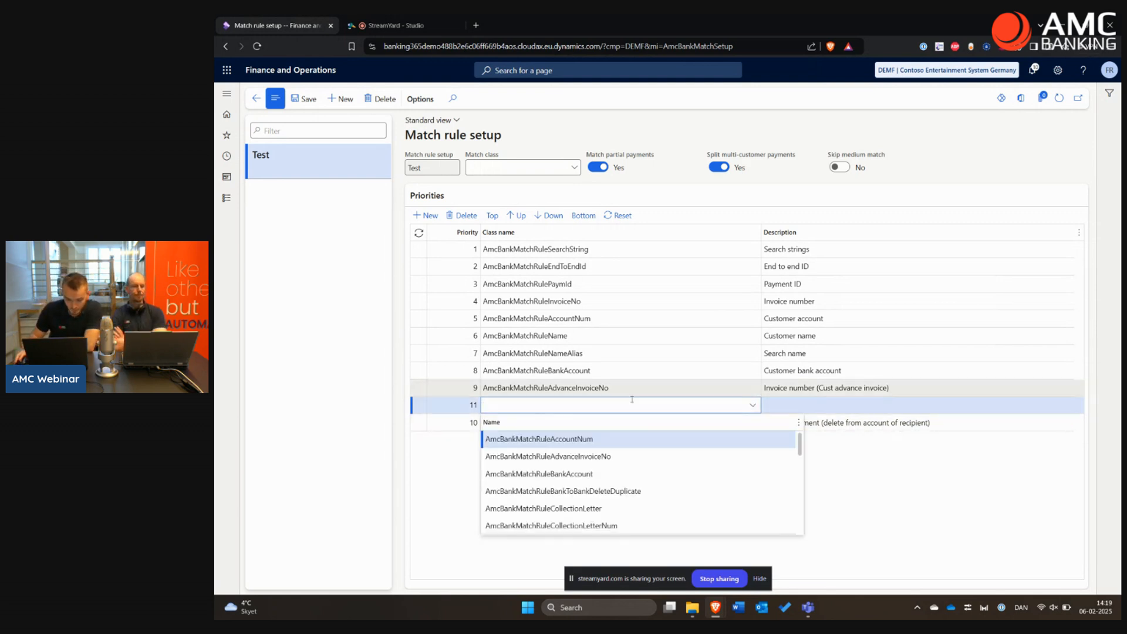
scroll(602, 462, down, 3)
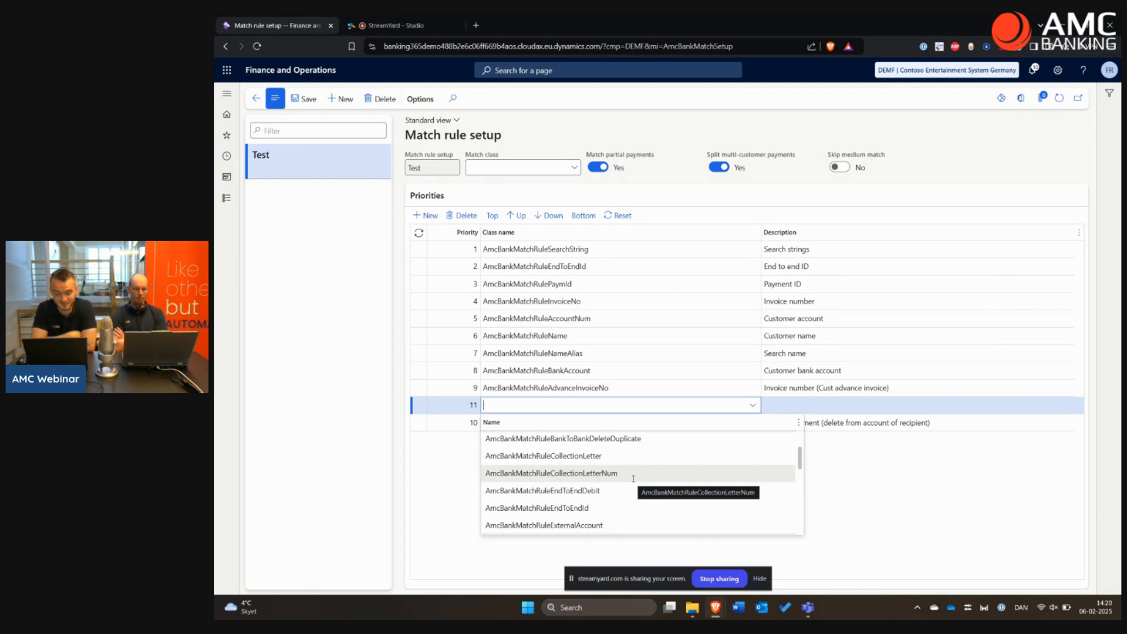
scroll(610, 474, down, 3)
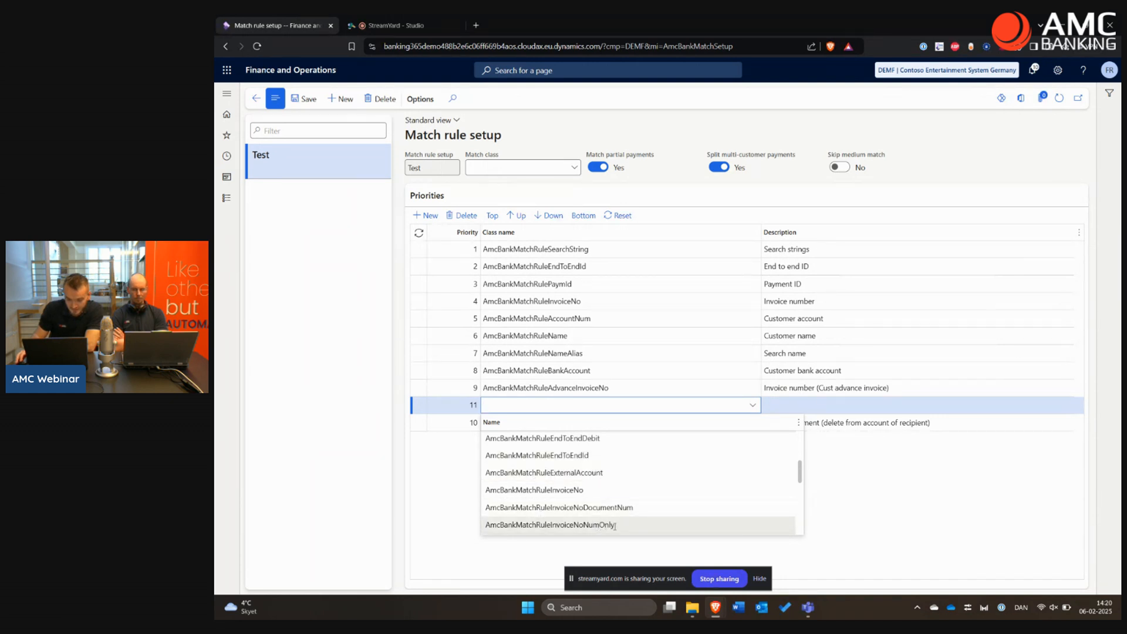
scroll(593, 463, down, 3)
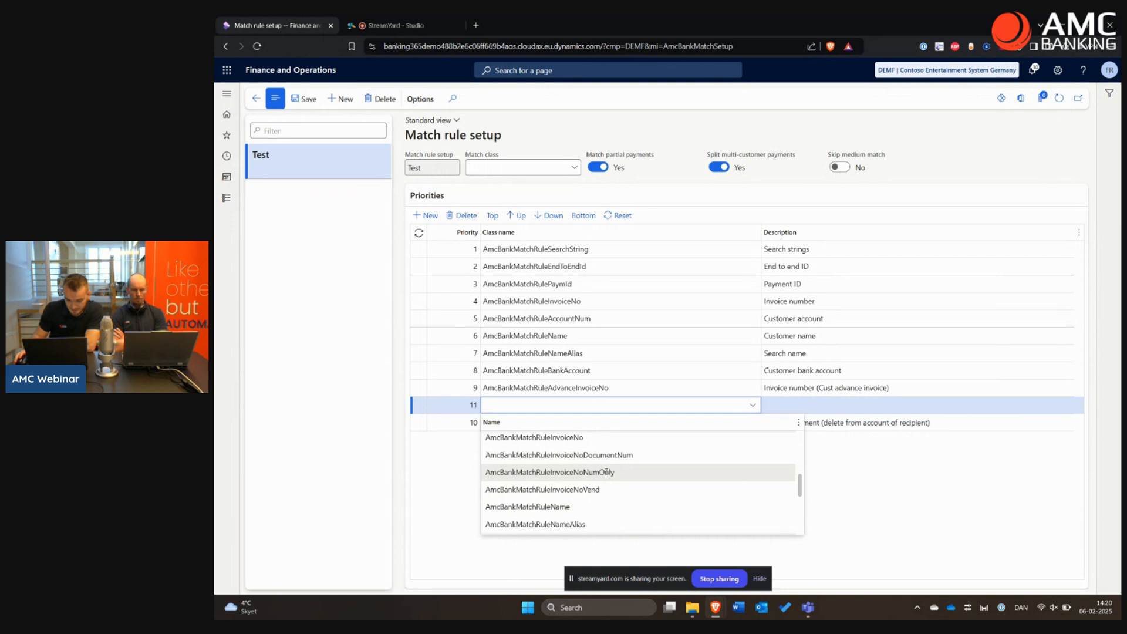
click(606, 472)
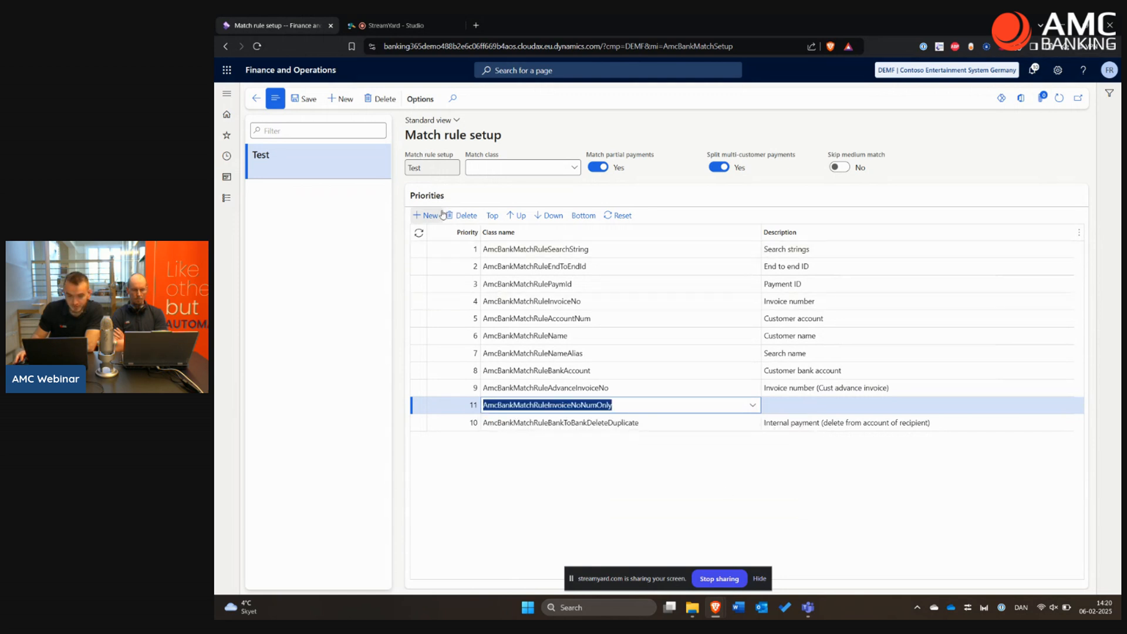
click(303, 99)
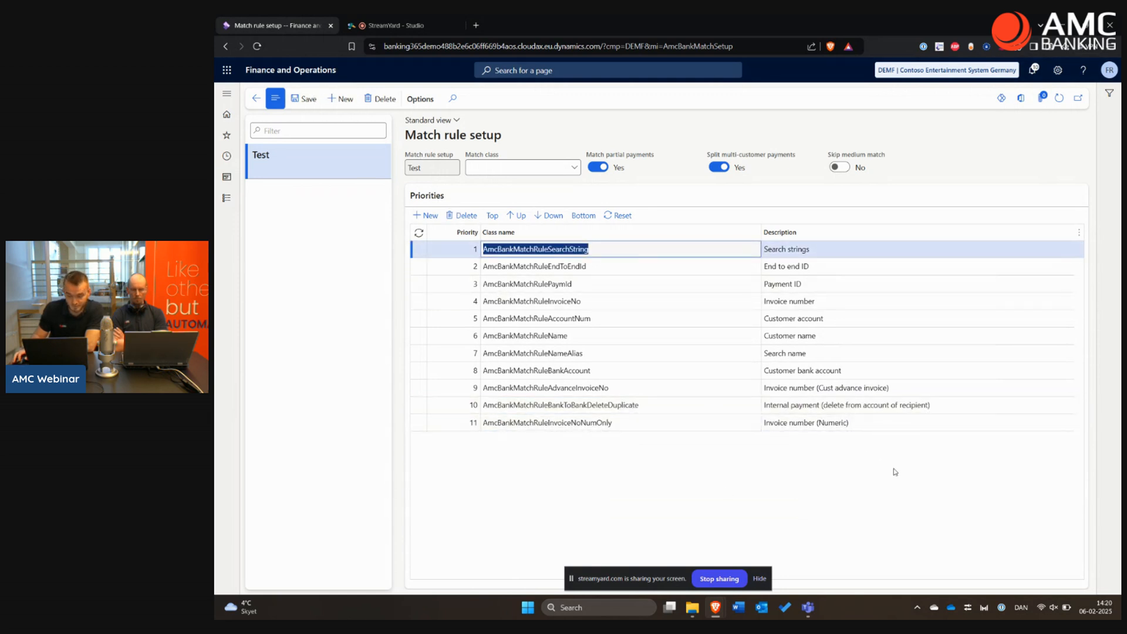
- Move the numeric invoice number rule up the priorities to position 6, directly below the customer account rule
click(845, 422)
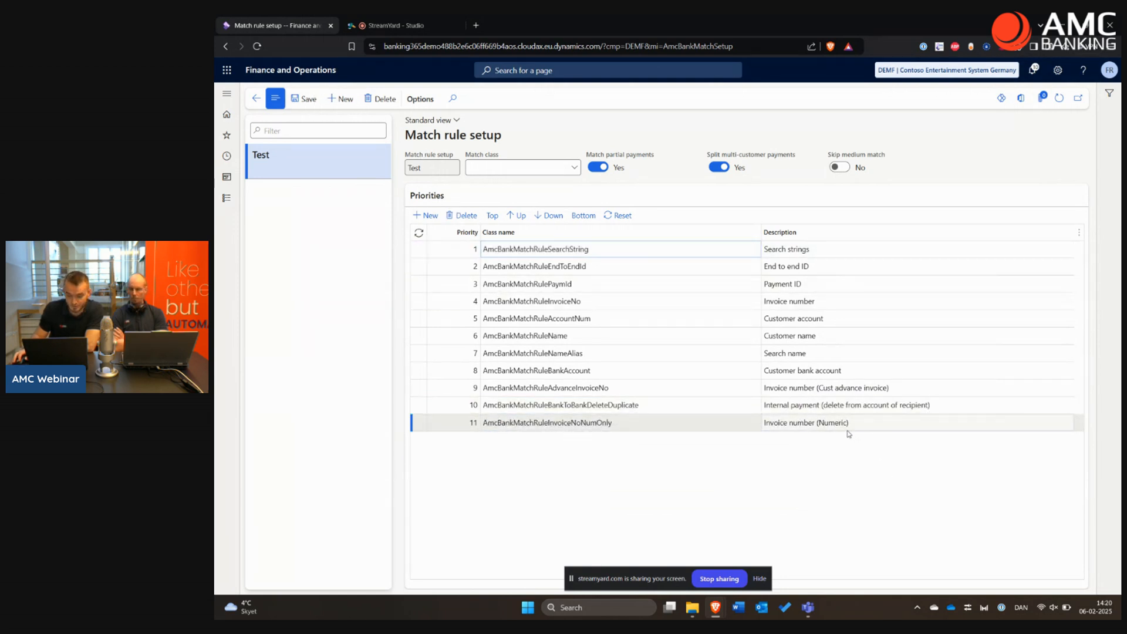
click(520, 217)
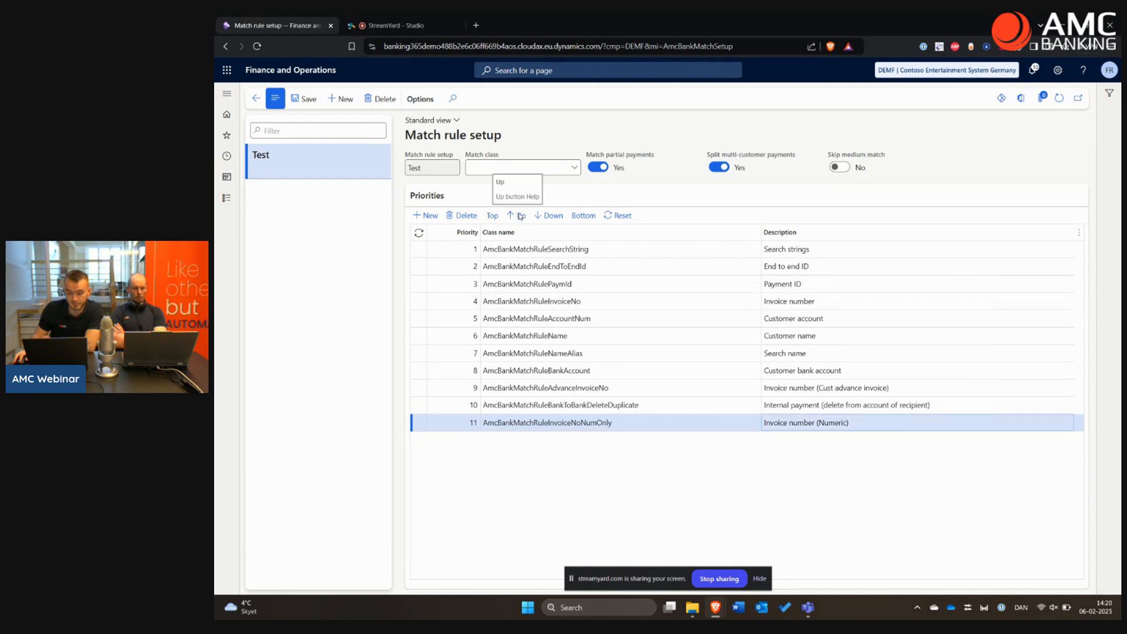
click(521, 217)
click(521, 217)
click(521, 217)
click(520, 216)
click(520, 217)
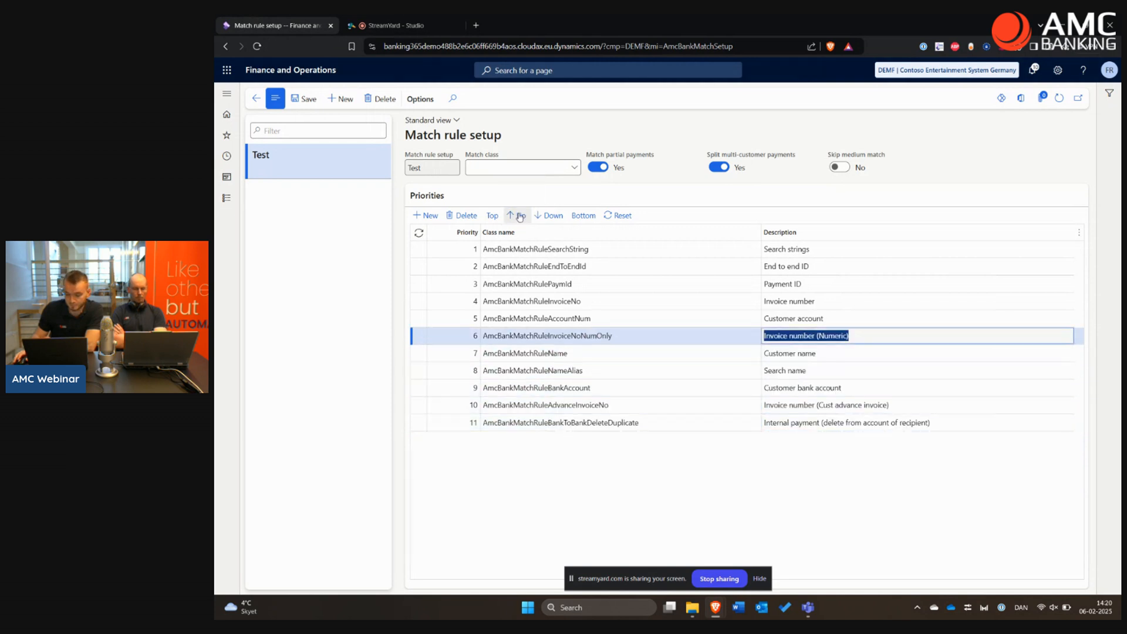
- Raise the numeric invoice number rule one more place to priority 5, directly below the invoice number rule
click(520, 217)
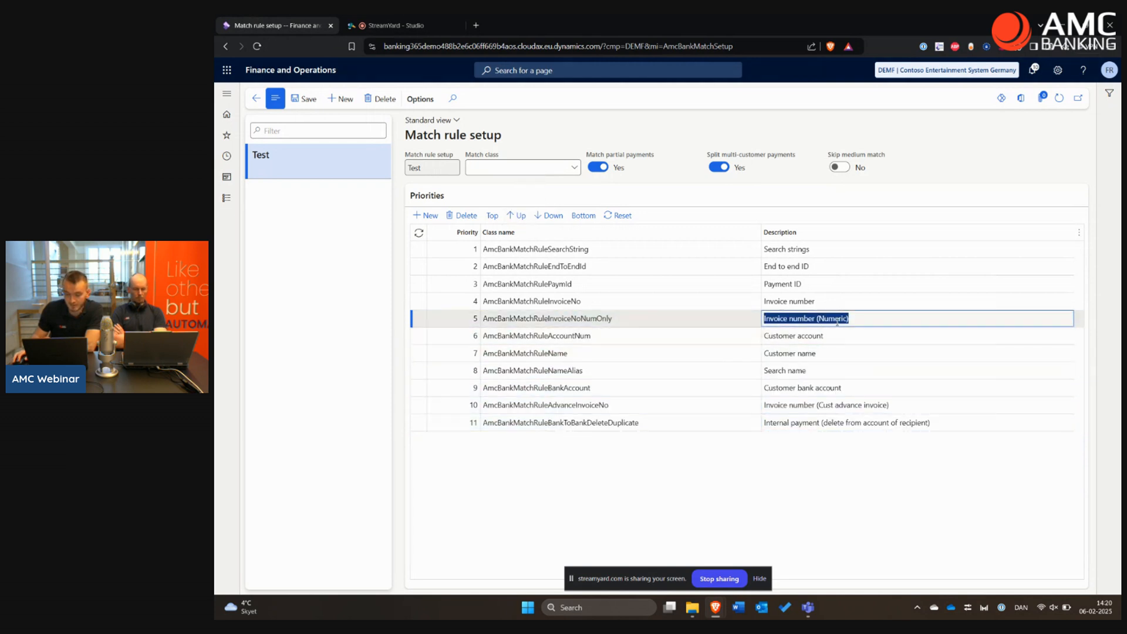
click(471, 464)
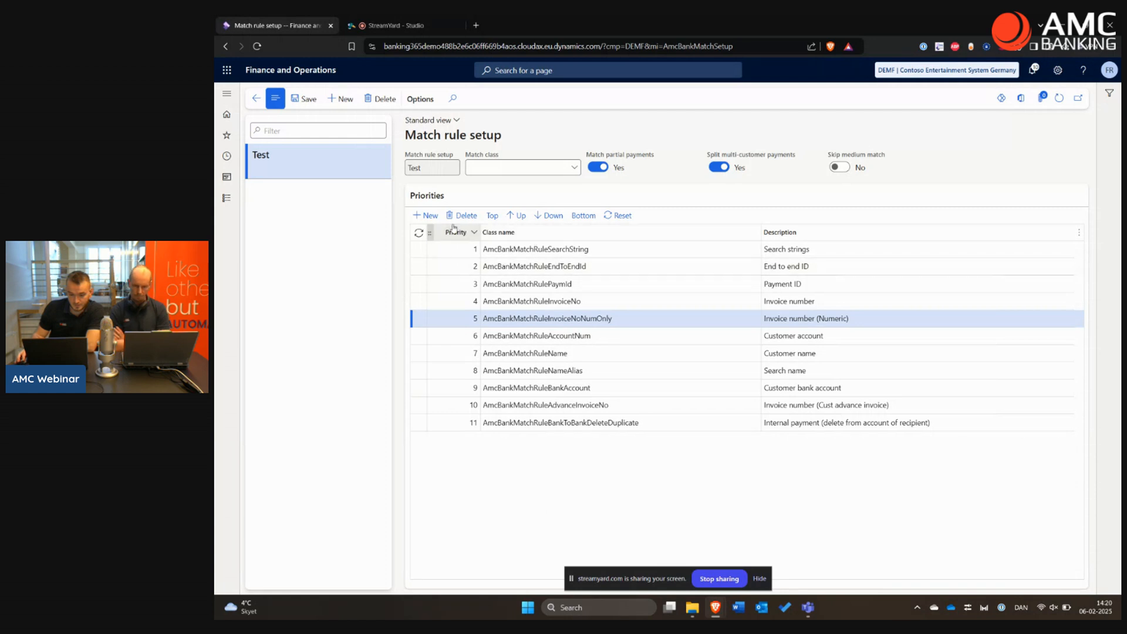
- Add the class AmcBankMatchRuleOurAccountAtCust as priority 12 in the Test match rule setup and save it
click(425, 215)
click(754, 319)
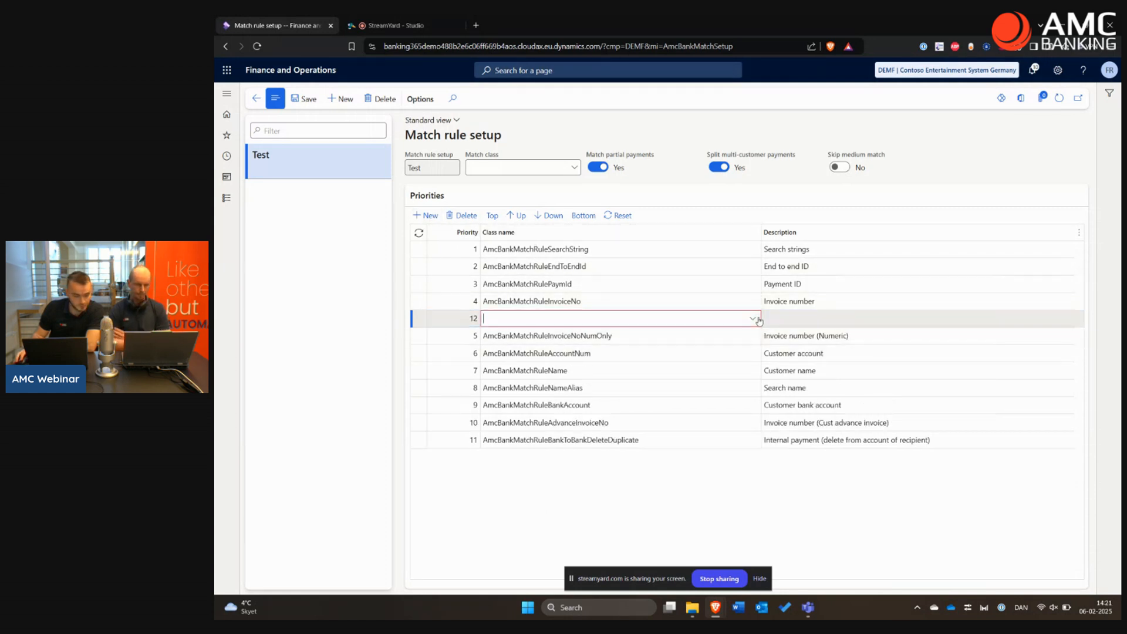
scroll(621, 366, down, 10)
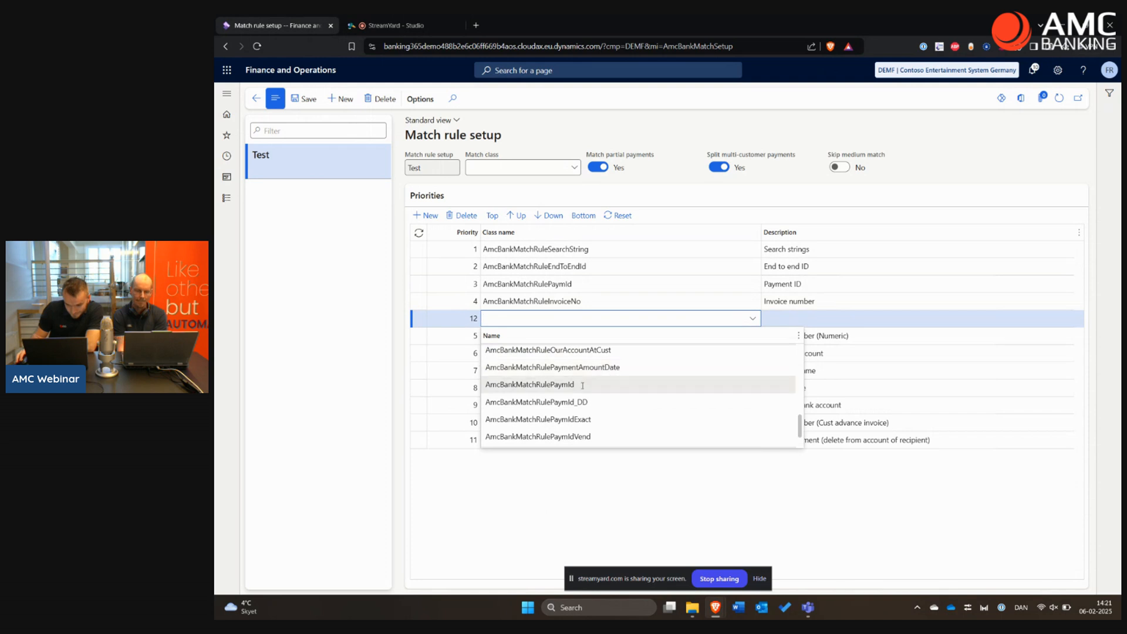
scroll(596, 394, down, 3)
scroll(590, 400, up, 2)
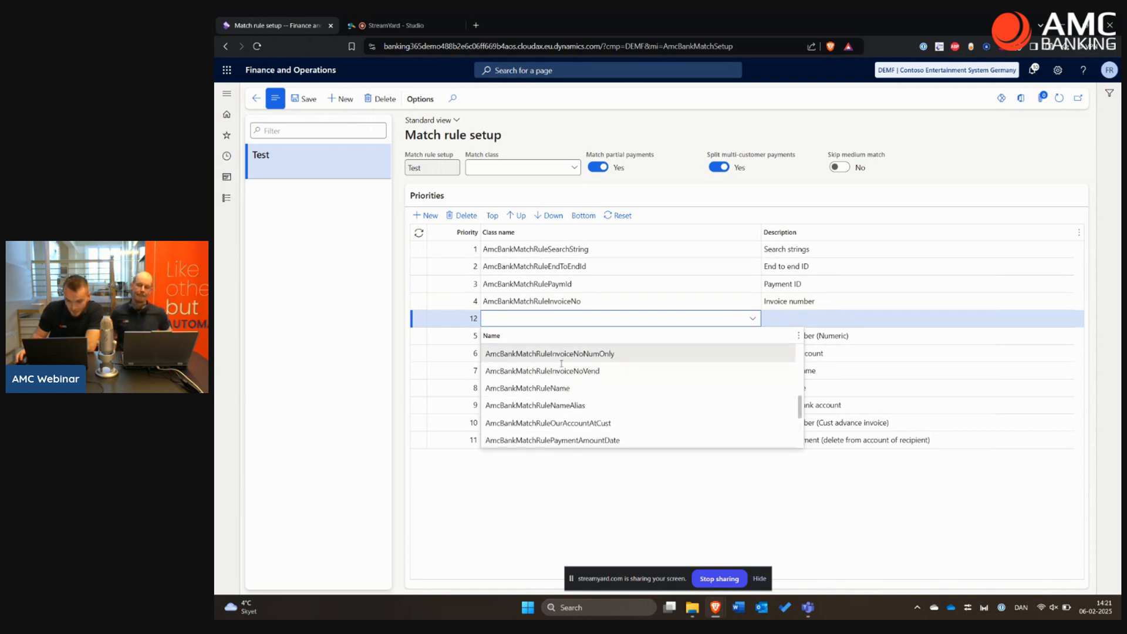
drag(555, 422, 550, 423)
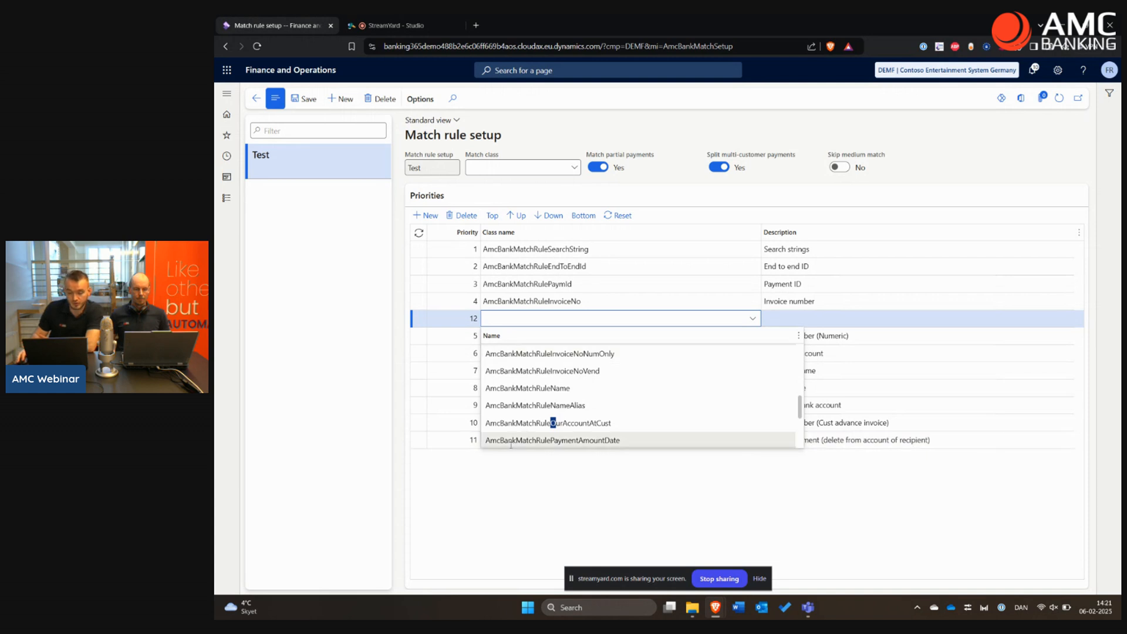
click(549, 422)
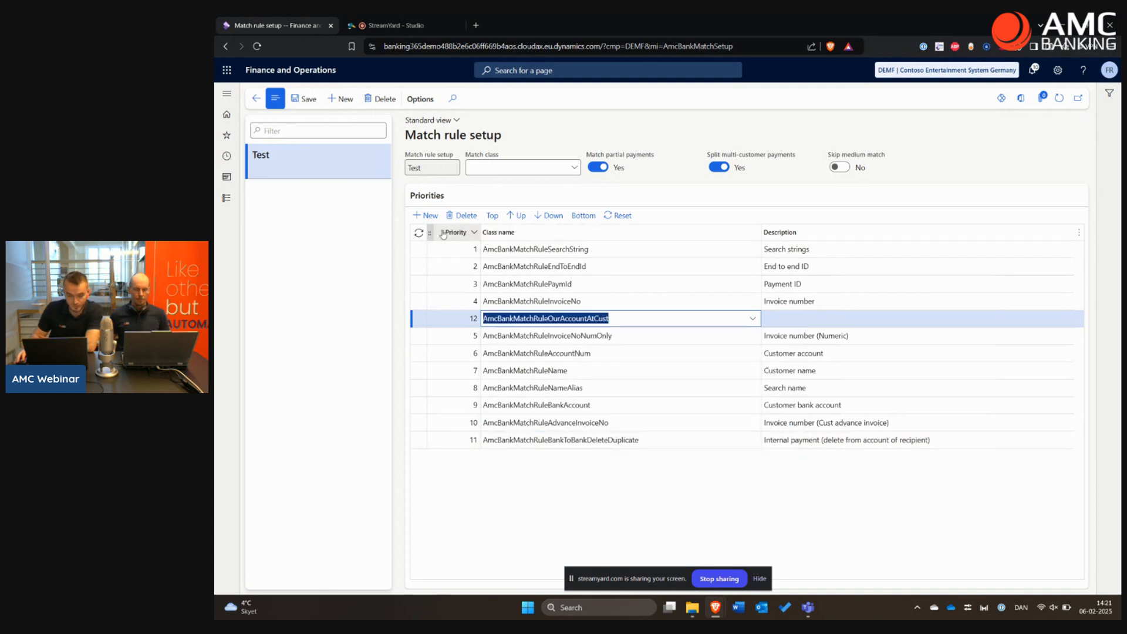
click(305, 99)
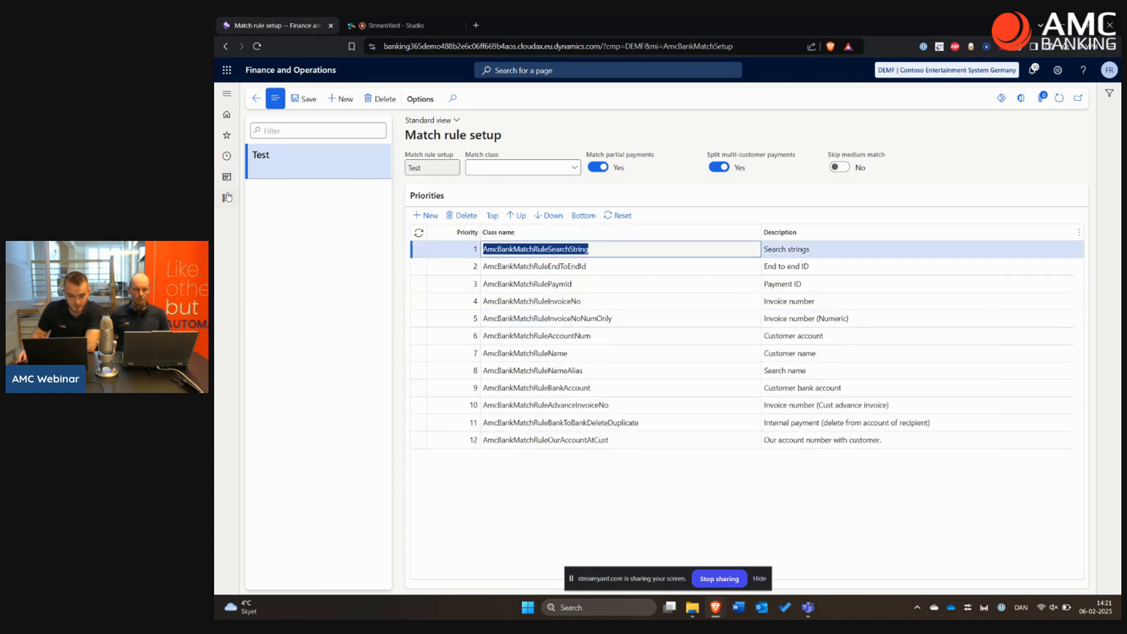
- Open customer DE-010 A.Datum Corporation from the AMC Banking customer list and examine the account number field under its sales order defaults
click(227, 197)
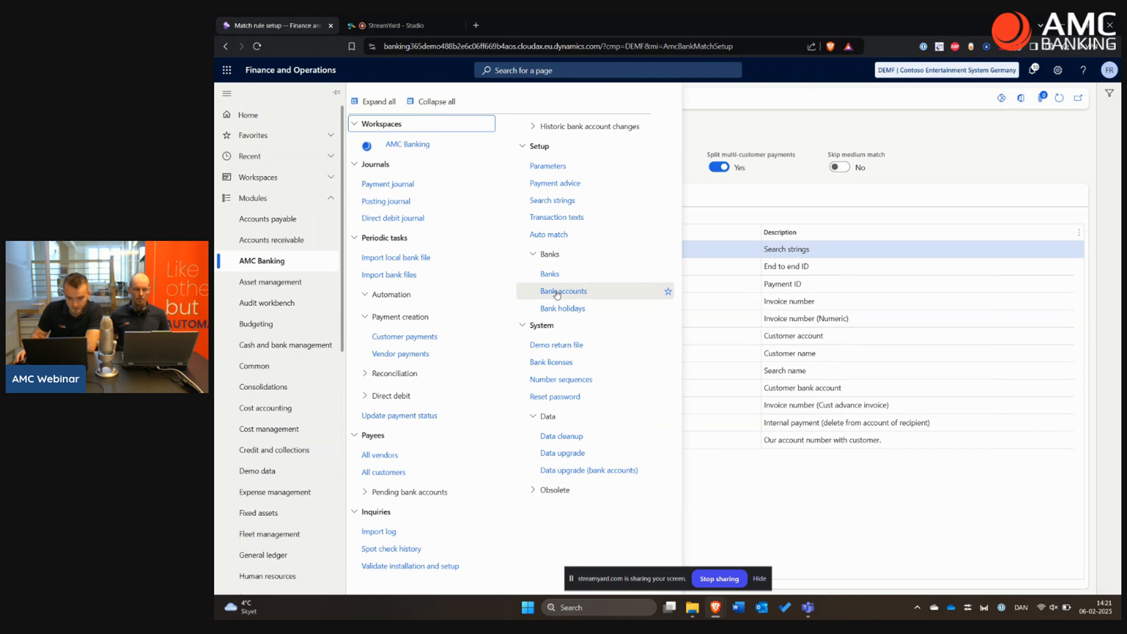
click(383, 472)
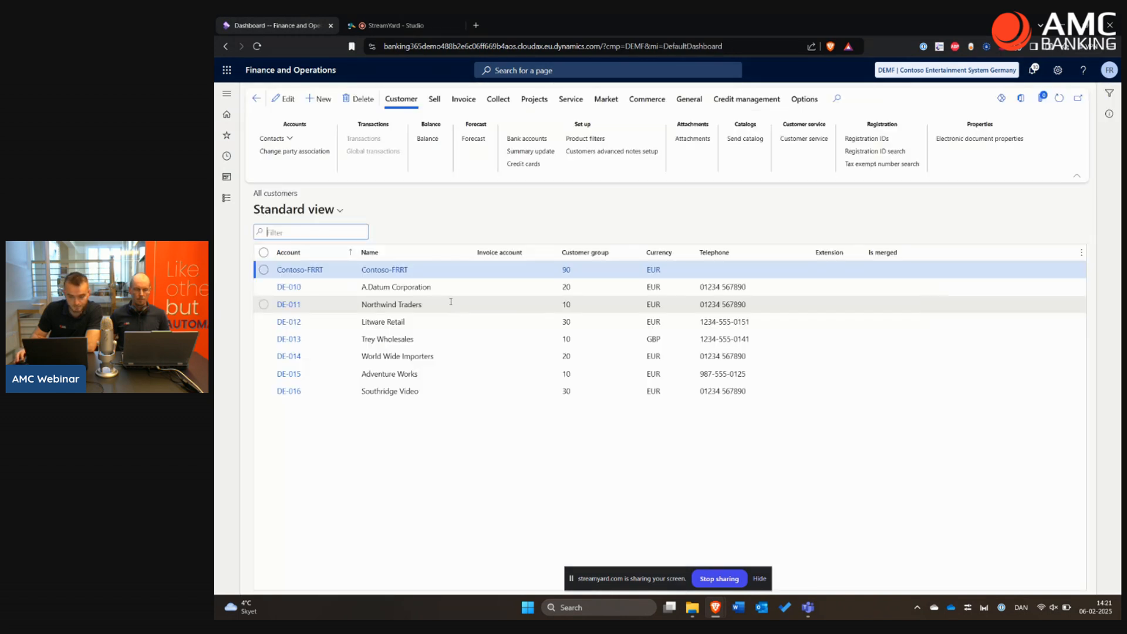
click(264, 287)
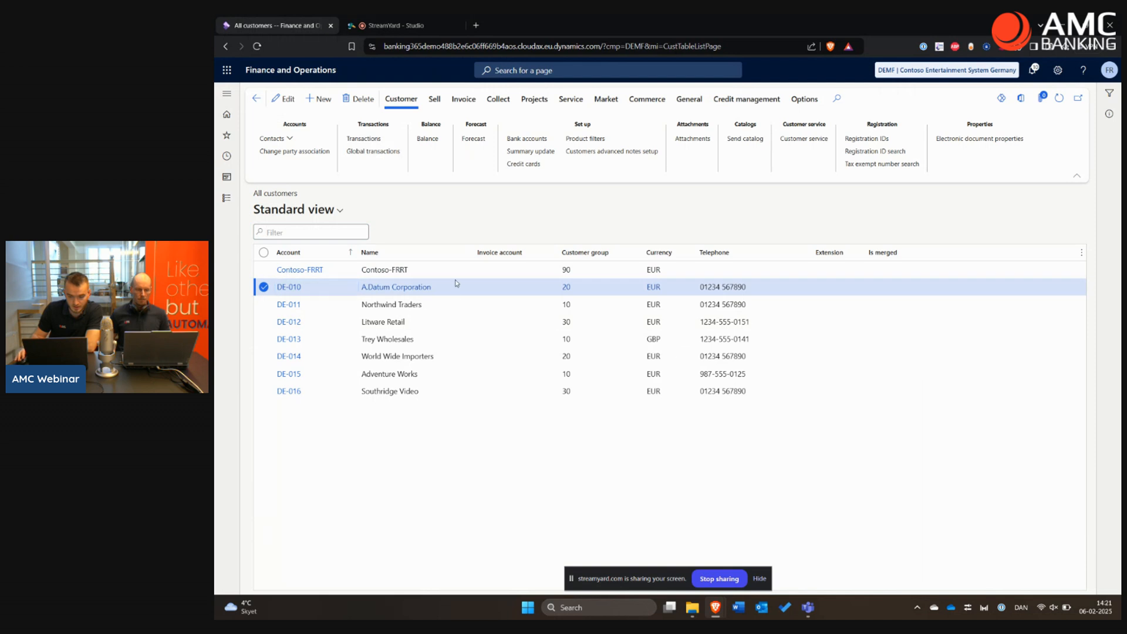
double_click(456, 283)
scroll(473, 370, down, 10)
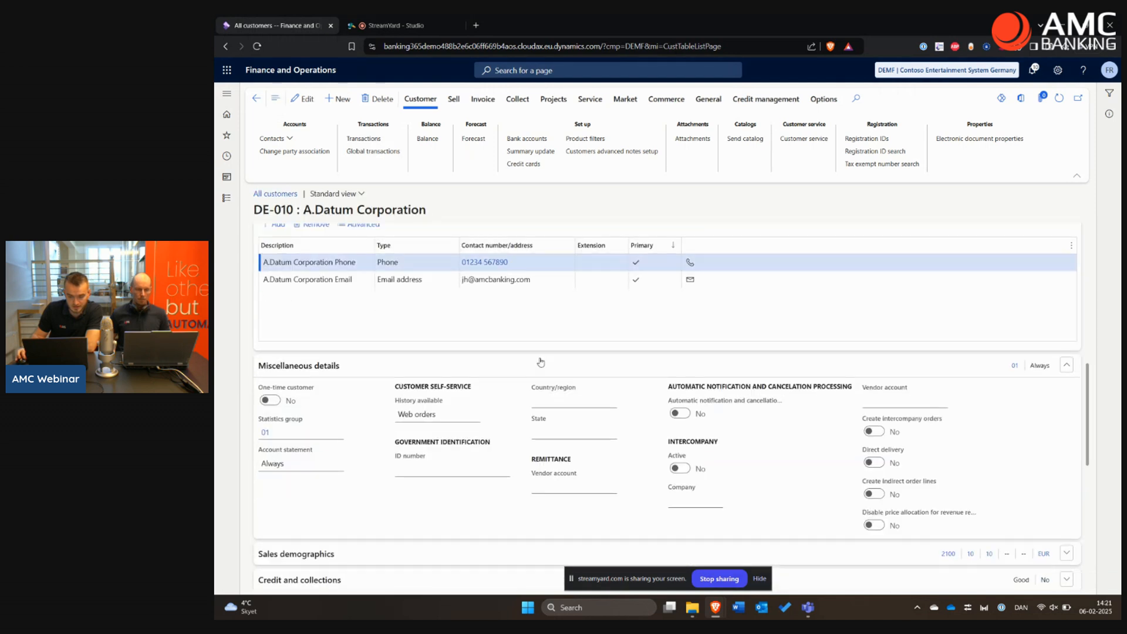
scroll(381, 417, down, 4)
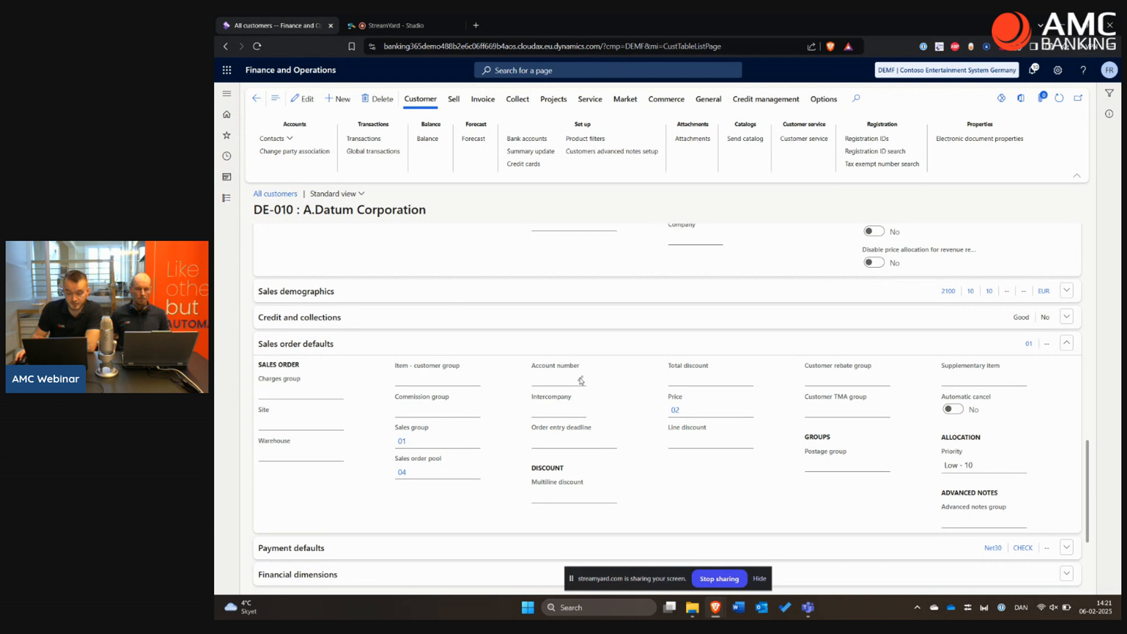
click(581, 381)
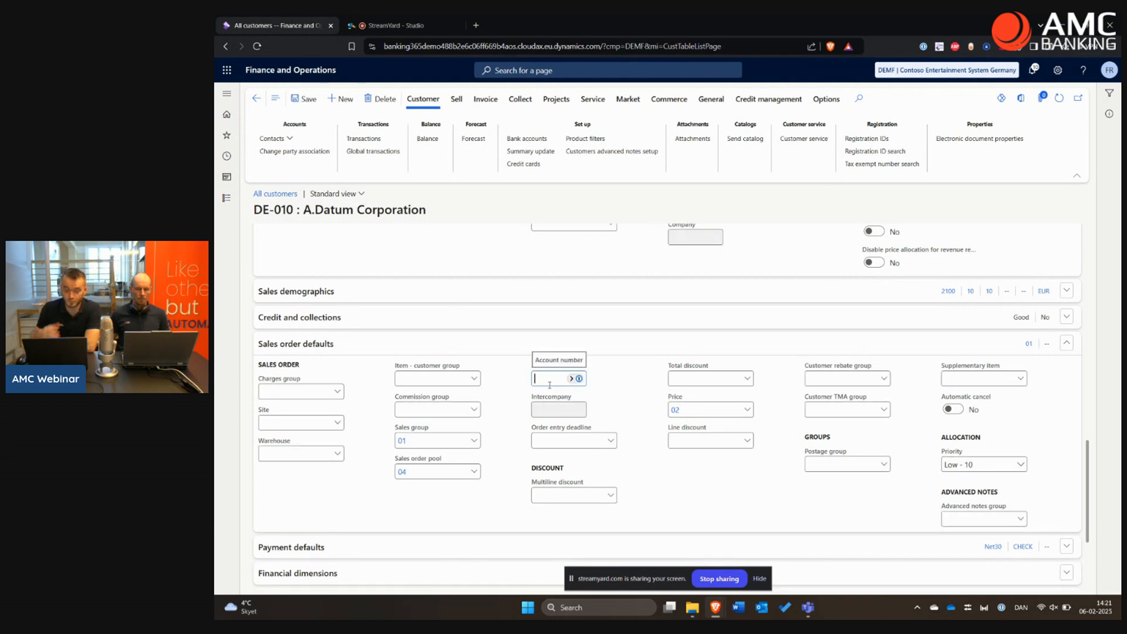
click(613, 388)
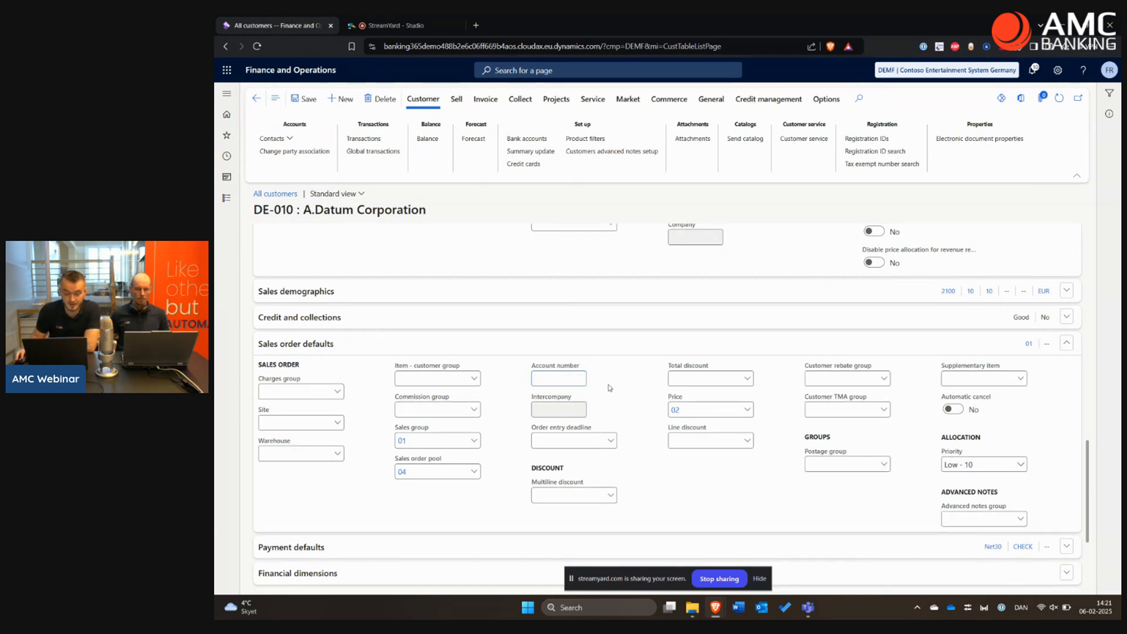
- Return to the auto match rule setup and examine the match rule classes available for a new priority line
click(229, 201)
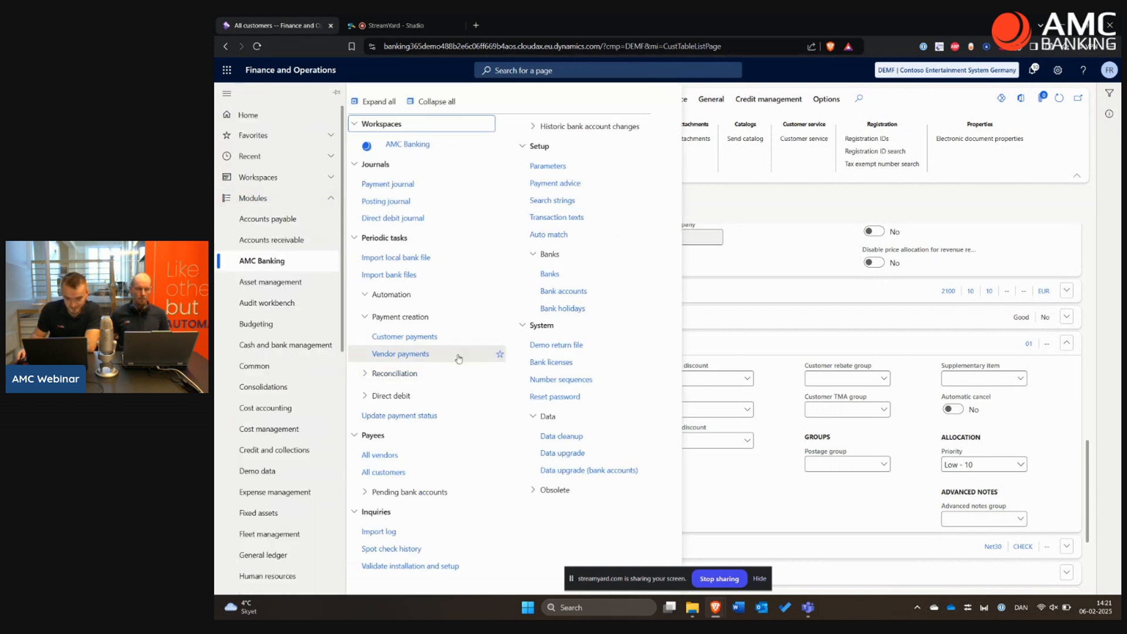
click(549, 235)
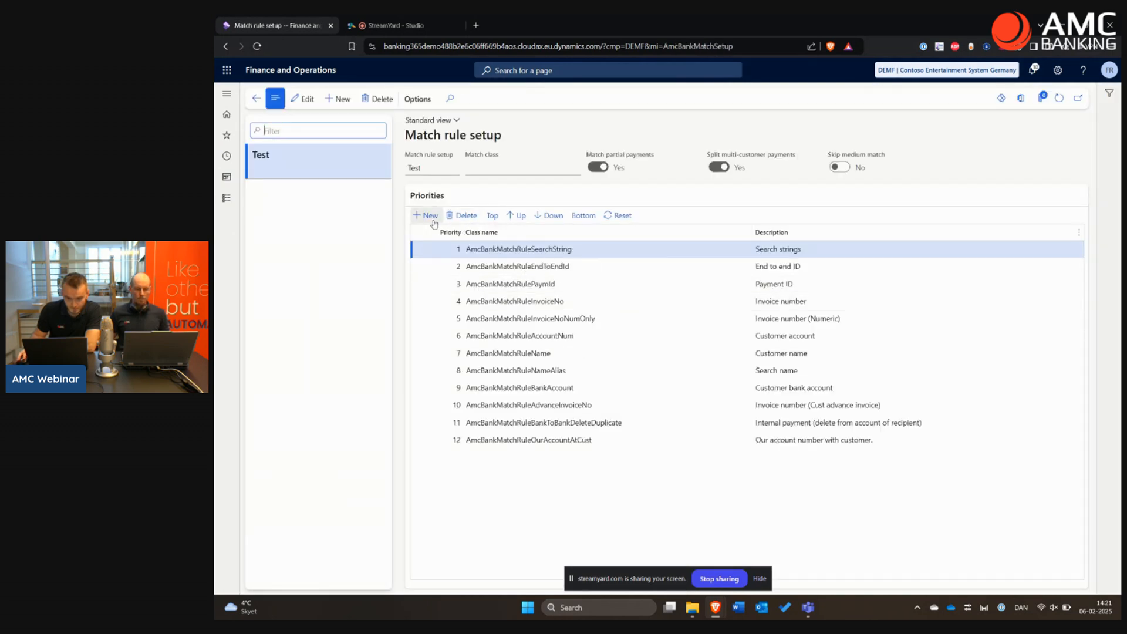
click(425, 215)
click(751, 249)
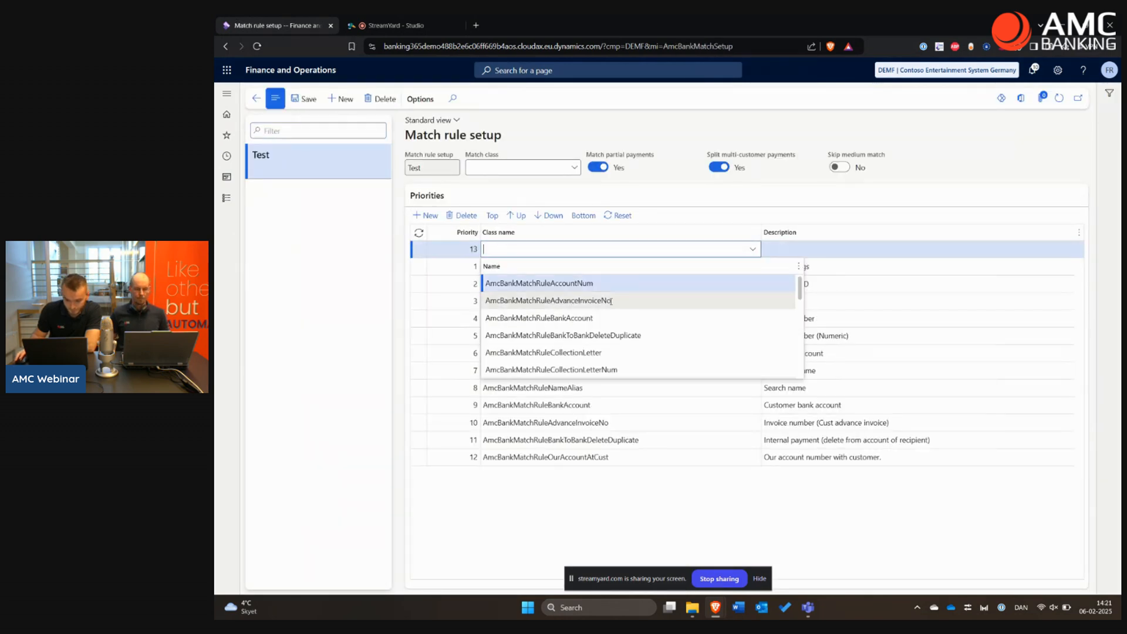
scroll(611, 312, down, 3)
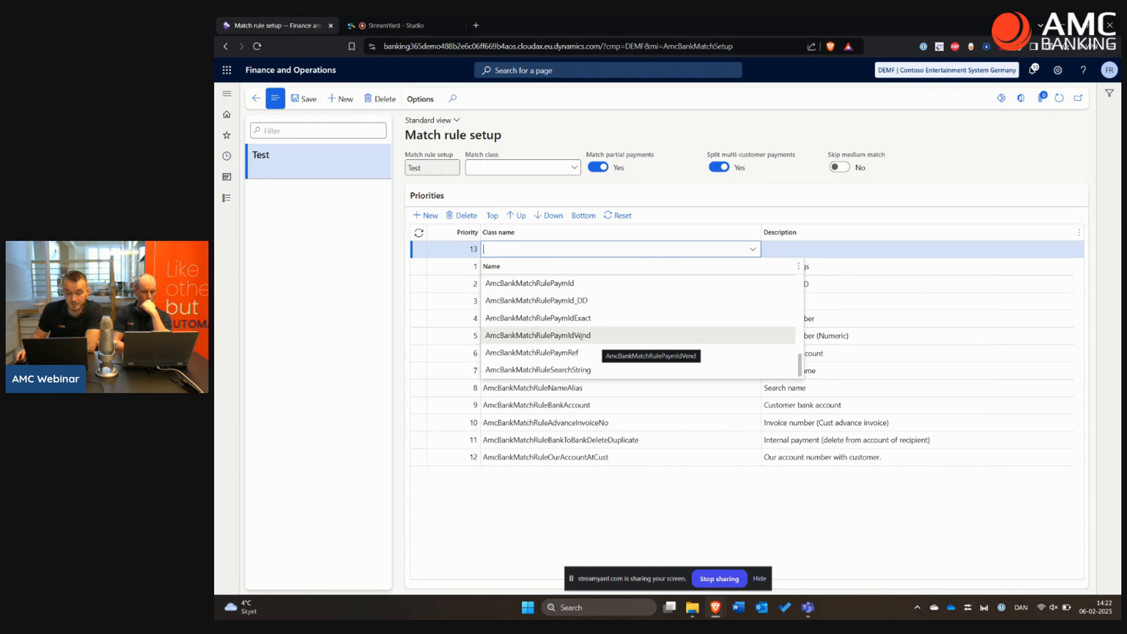
scroll(581, 336, up, 3)
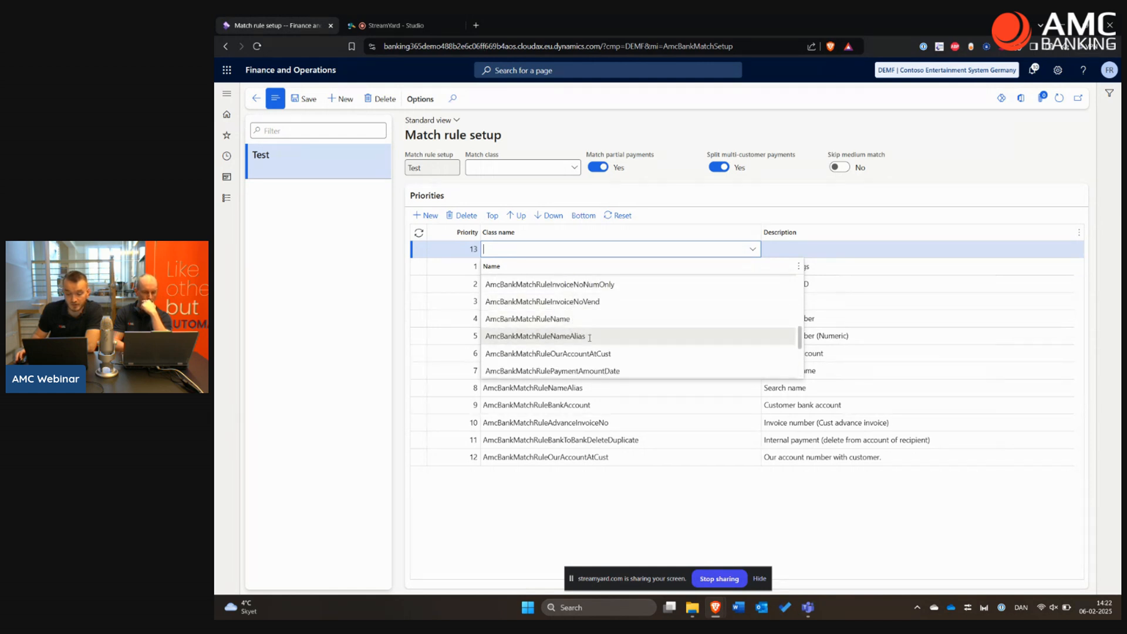
scroll(594, 341, down, 3)
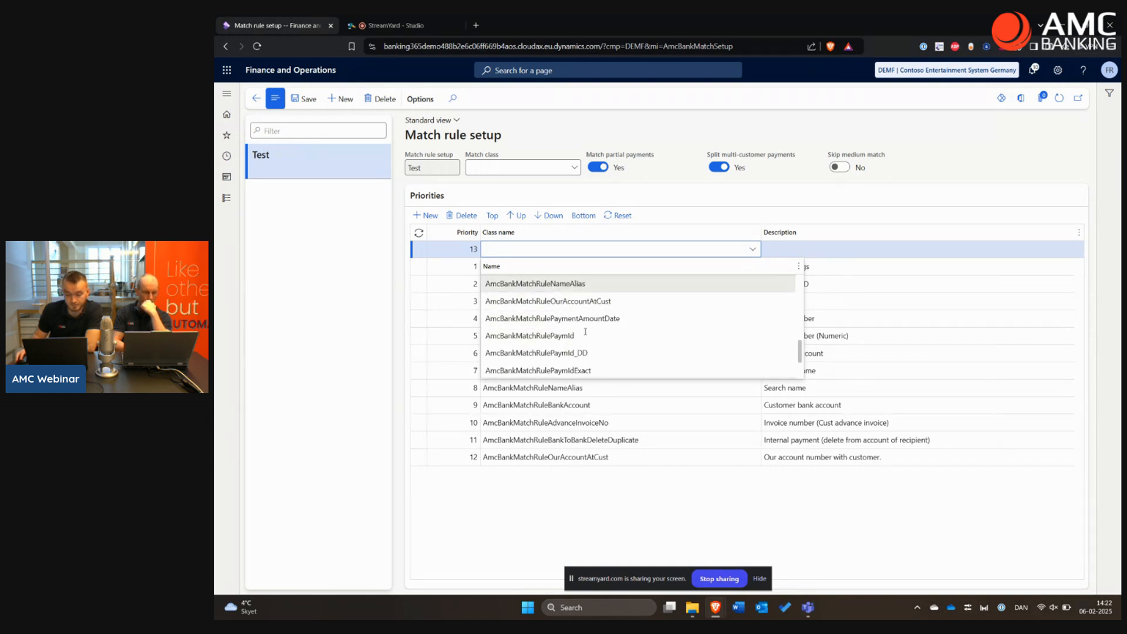
scroll(609, 336, up, 2)
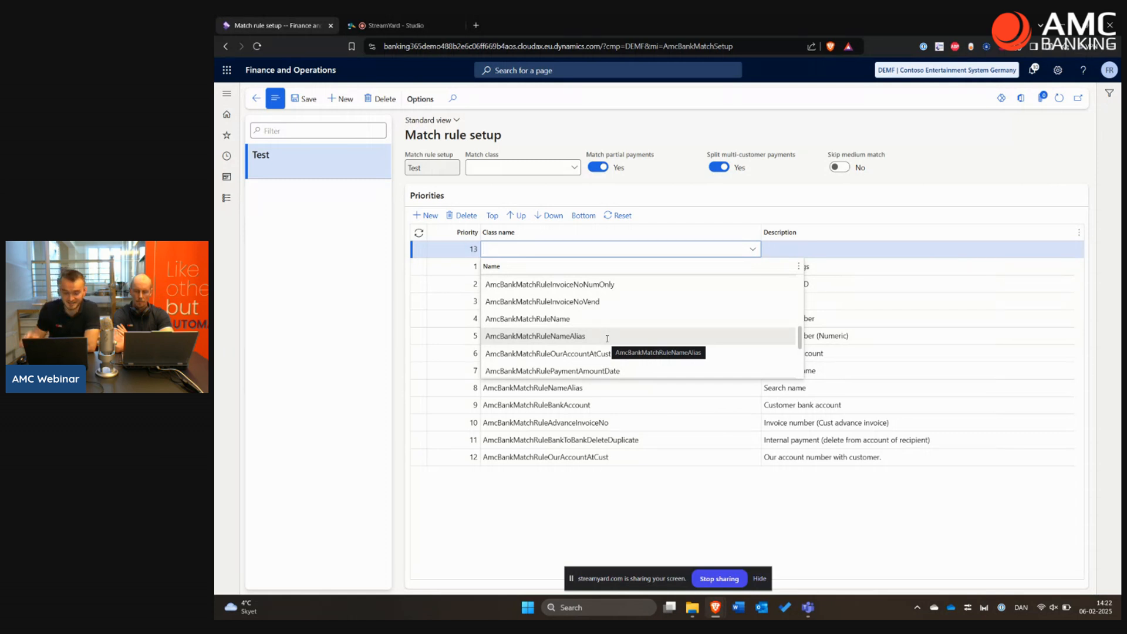
click(580, 488)
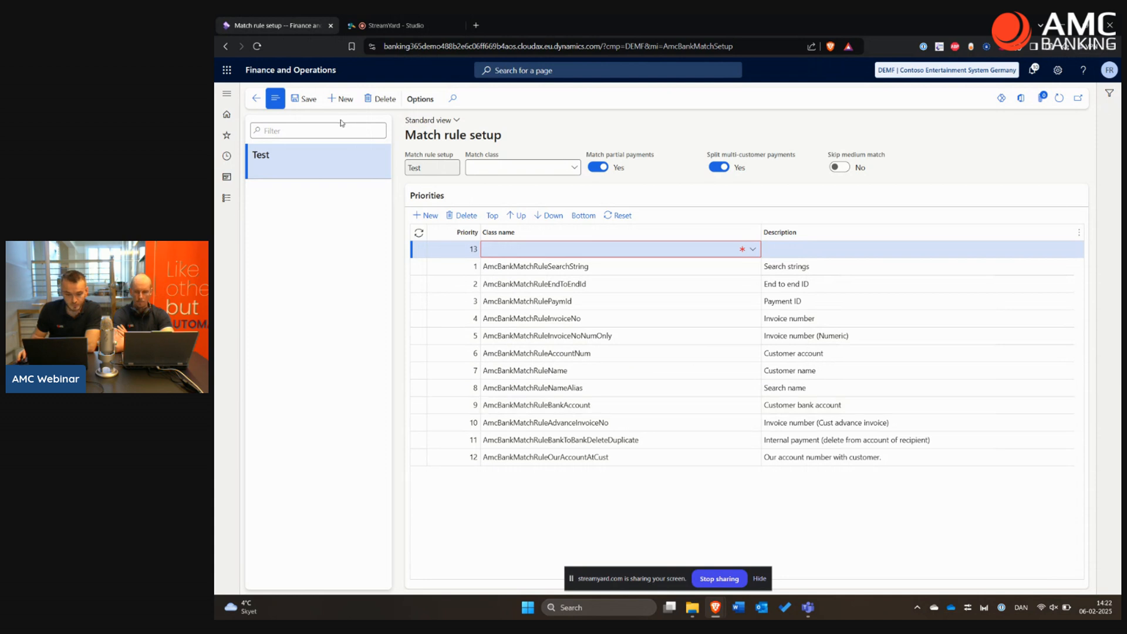
- Delete the existing Test match rule setup and save a newly created setup named Test with the default priorities
click(380, 98)
click(734, 304)
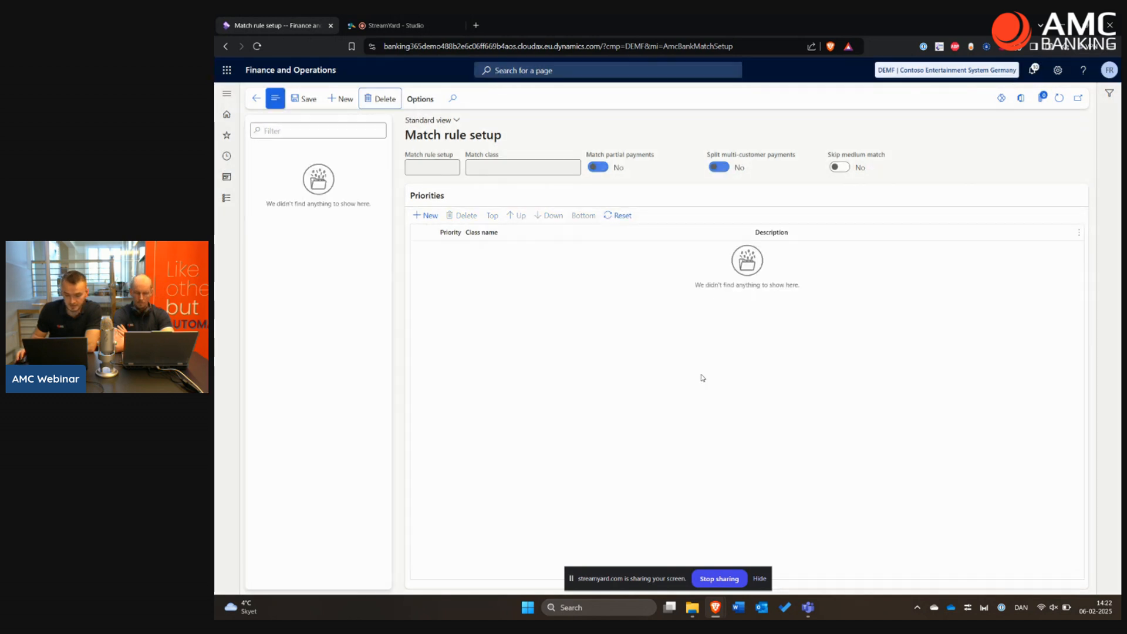
click(340, 98)
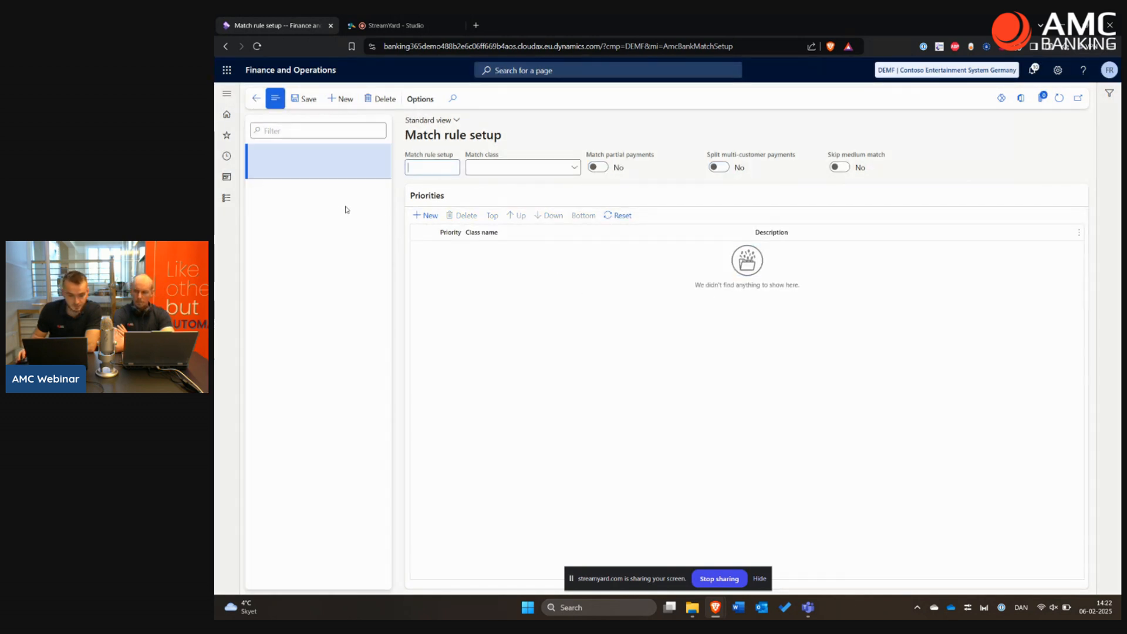
click(304, 99)
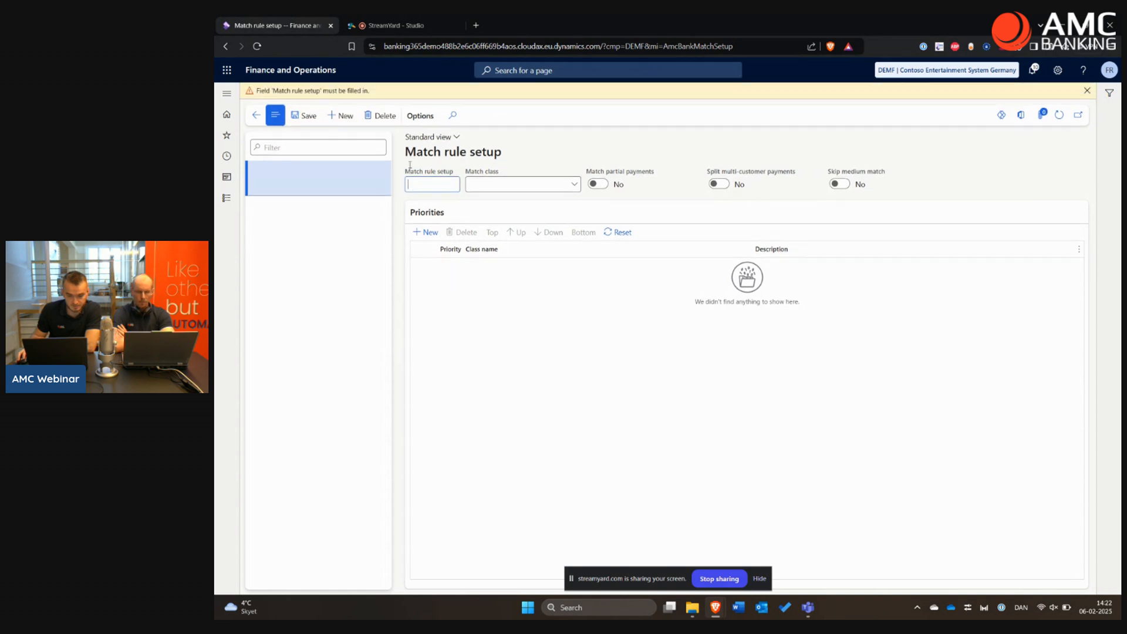
text(Test)
click(306, 116)
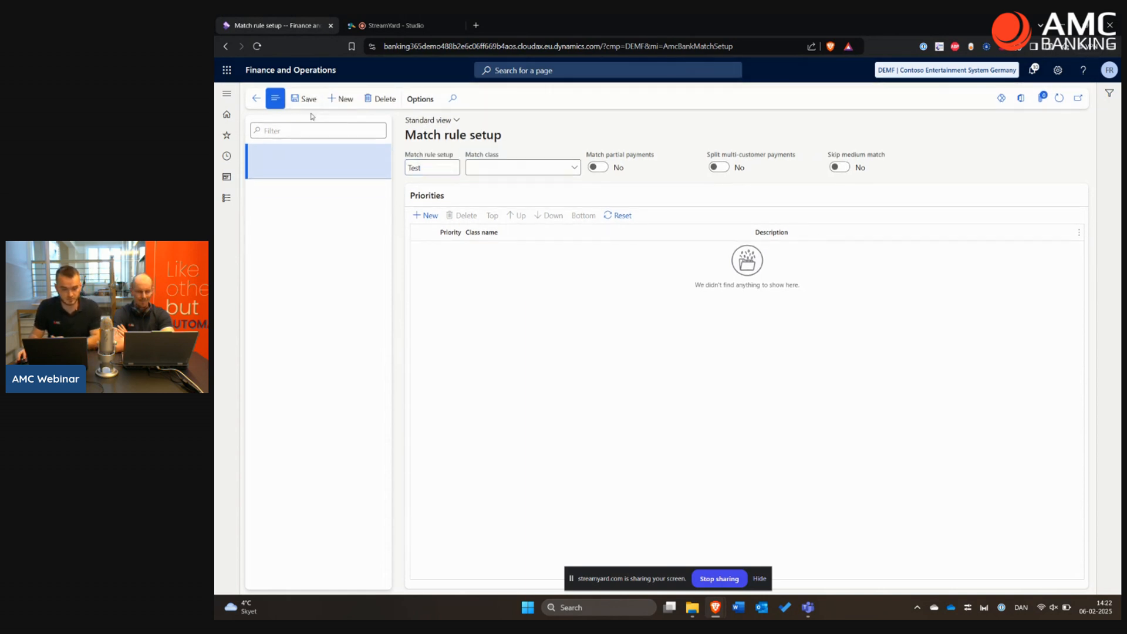
- Examine the match classes available for the Test match rule setup without choosing one
click(574, 168)
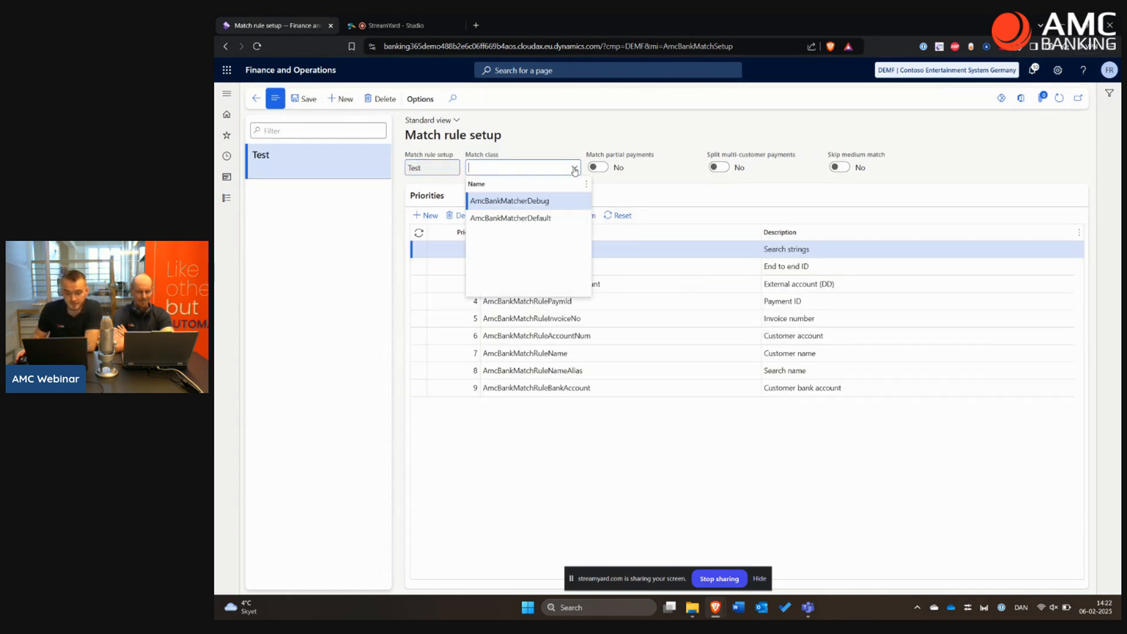
click(574, 167)
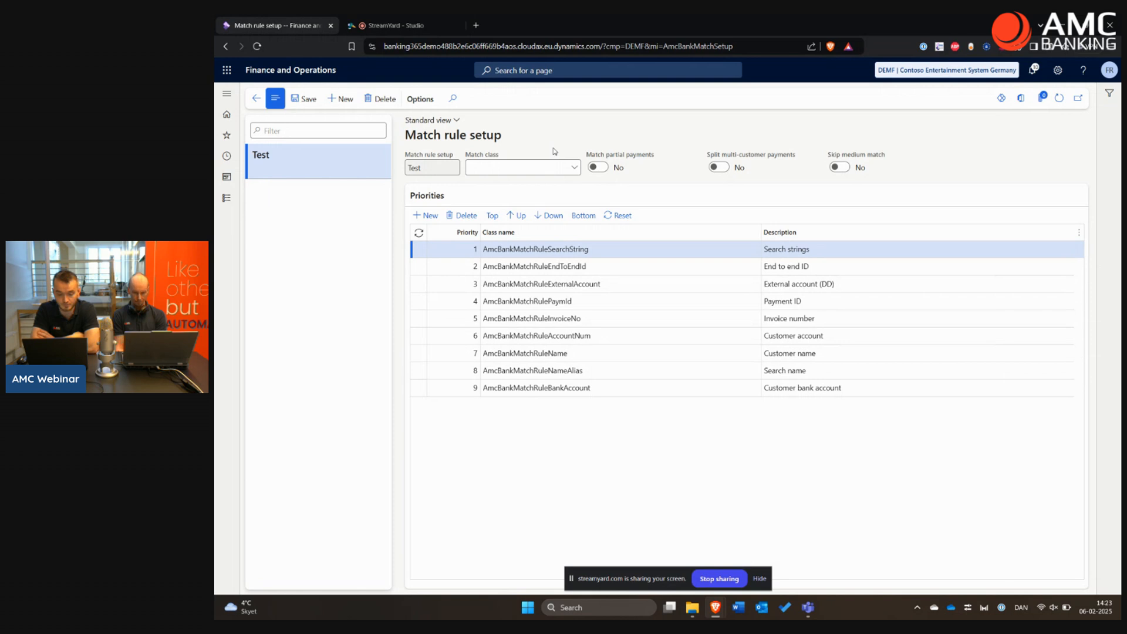
click(553, 248)
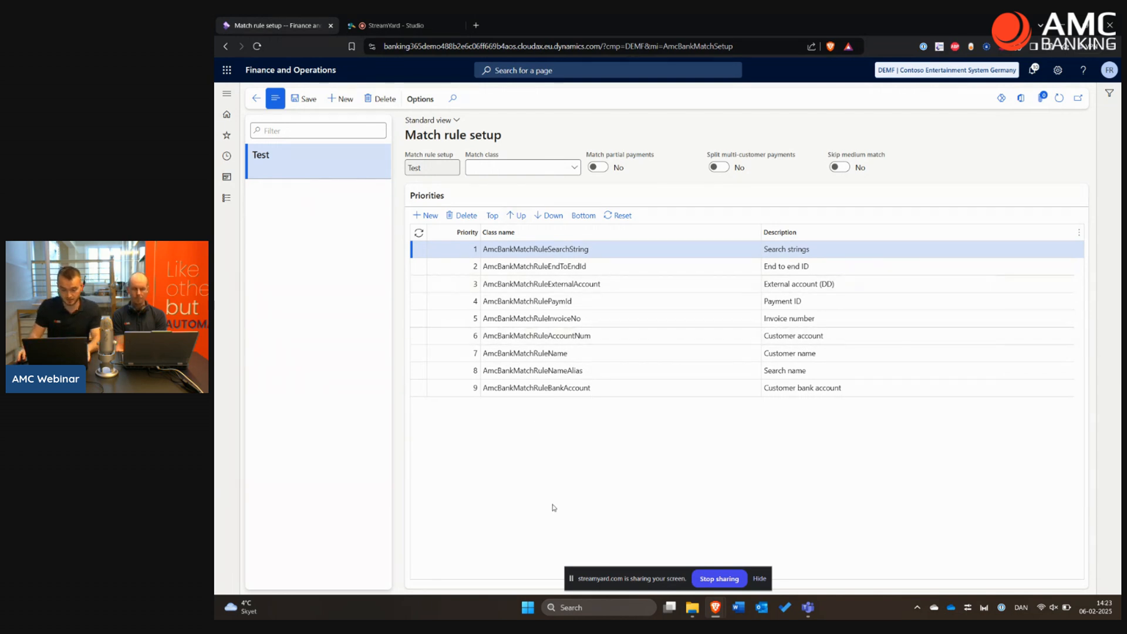
- Switch to File Explorer, open the user guide "Auto match and cash application.pdf" and examine the match rule table on page 3
mouse_move(692, 607)
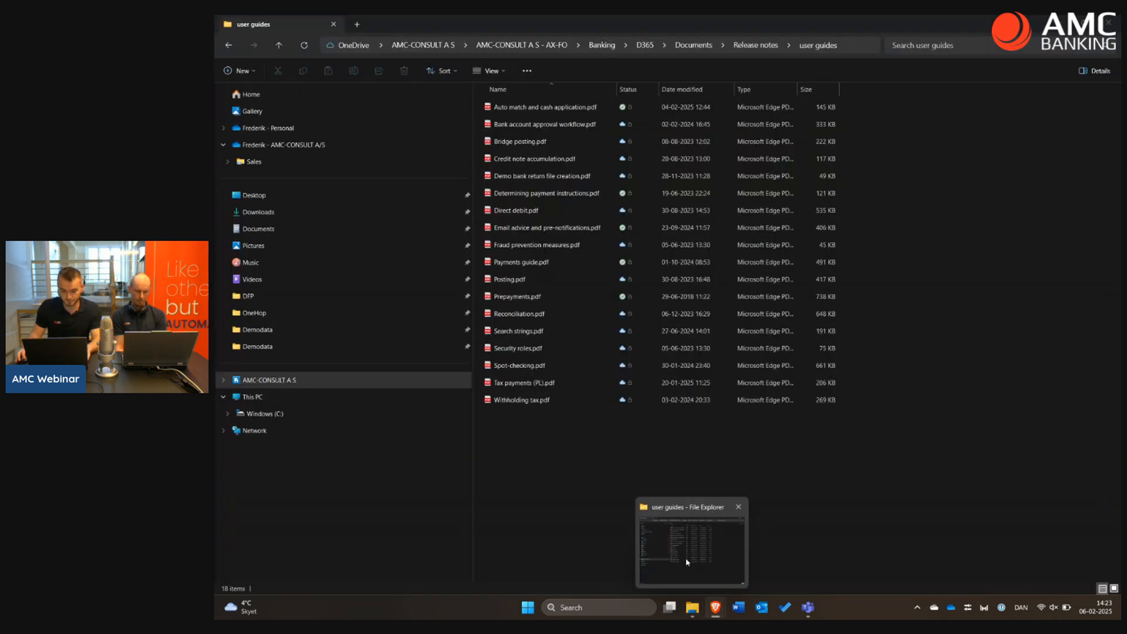
click(687, 562)
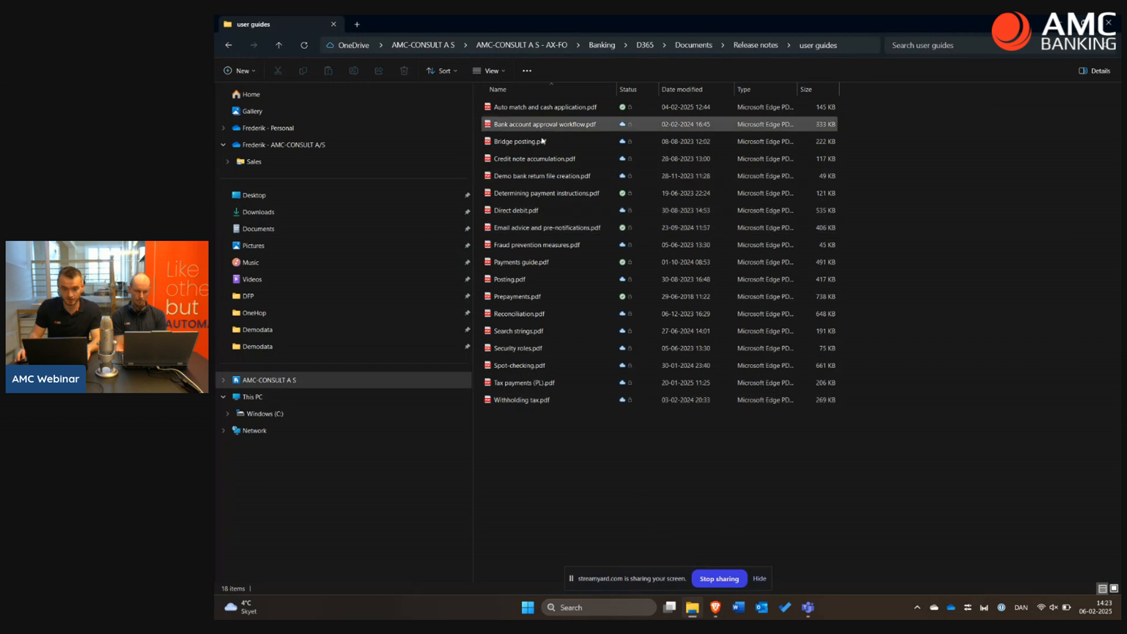
click(527, 108)
key(Return)
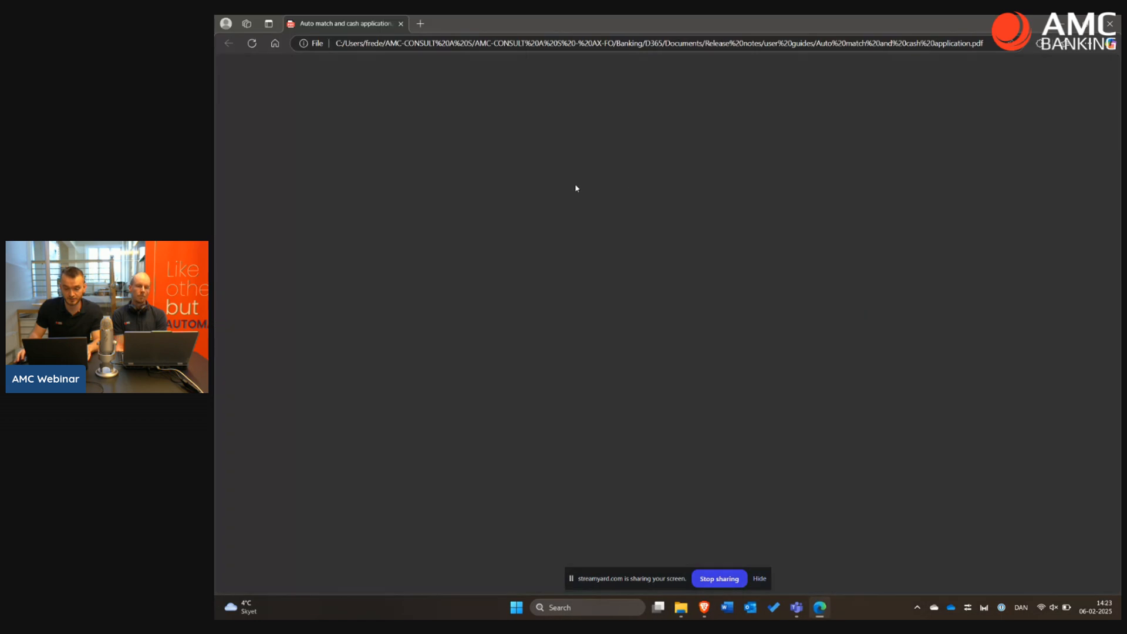
scroll(585, 195, down, 5)
scroll(592, 194, up, 15)
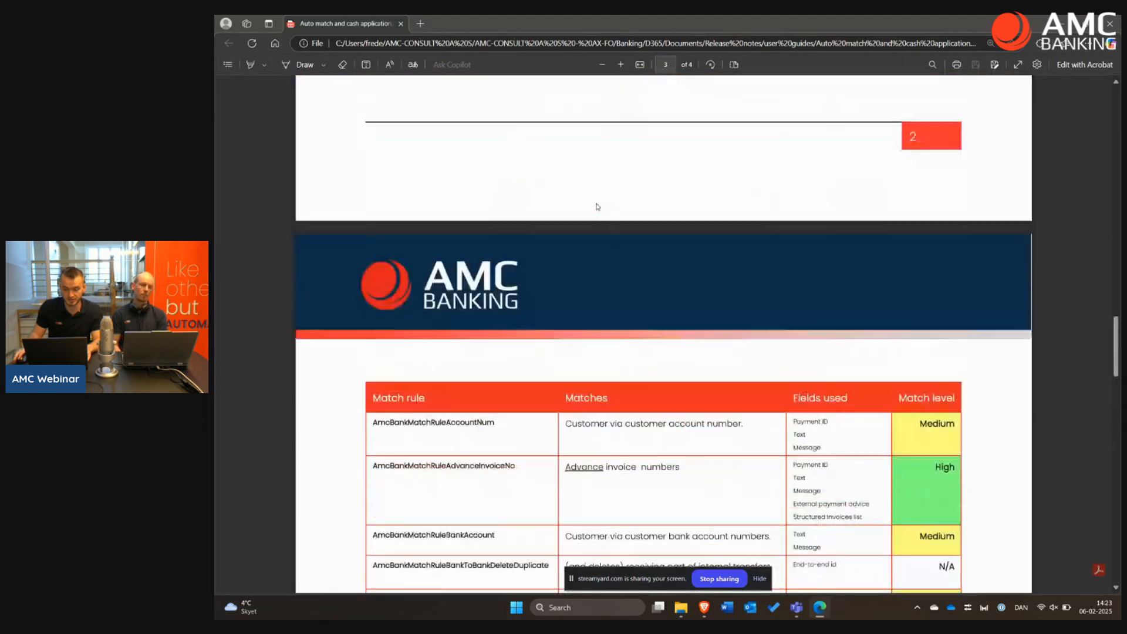
scroll(587, 211, down, 8)
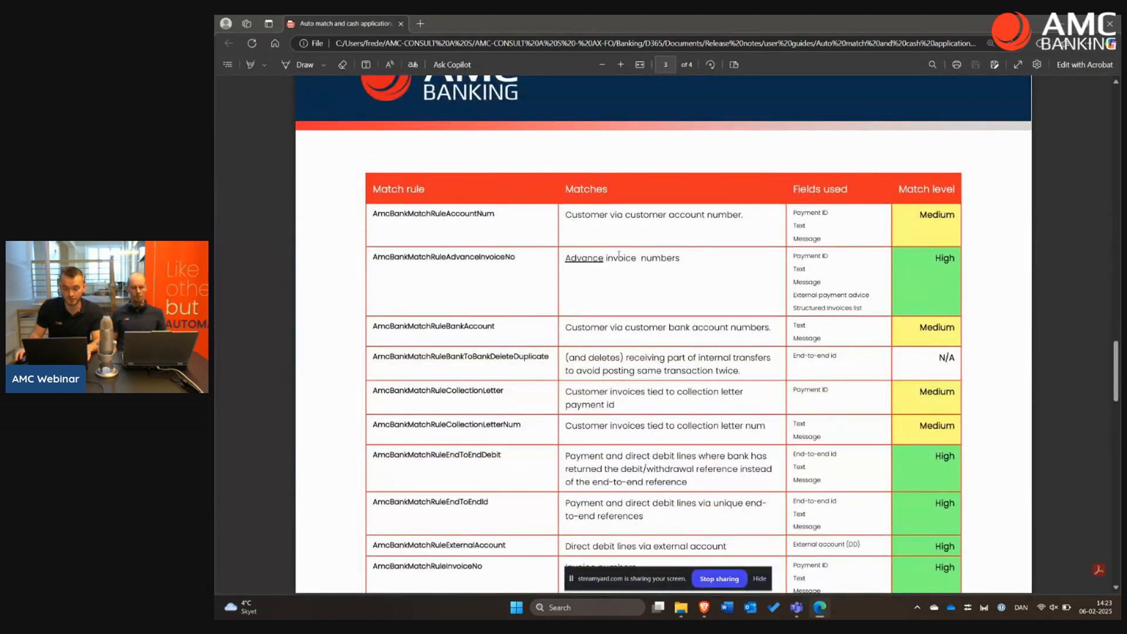
- Examine the rest of the match rule table on page 3, including matched values, fields used and match levels
scroll(546, 316, down, 1)
scroll(636, 347, down, 3)
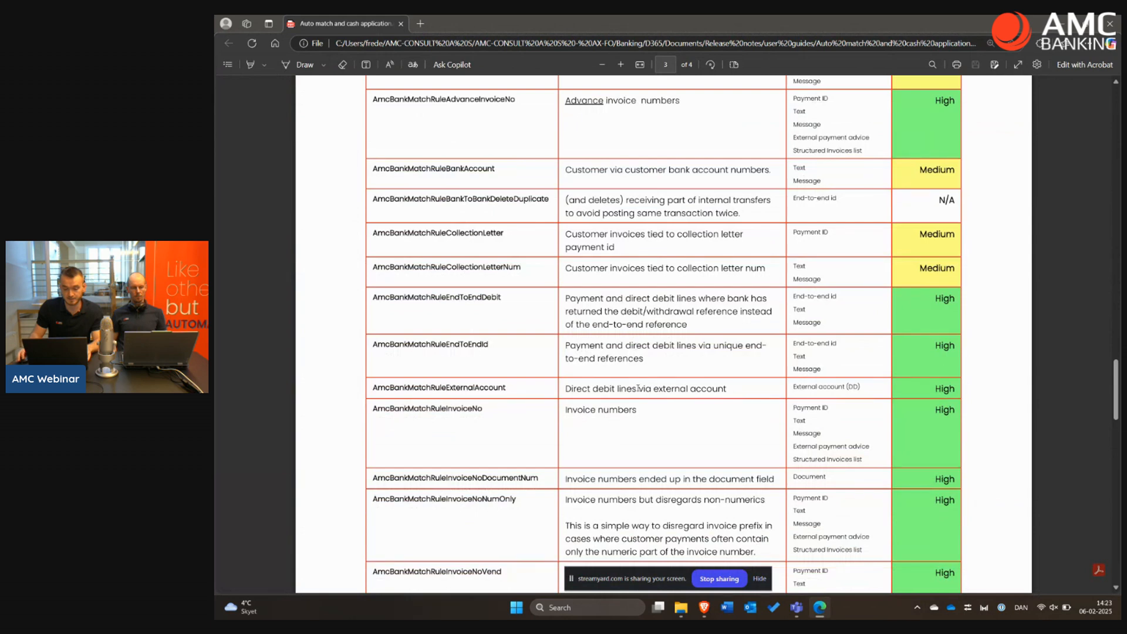
scroll(408, 320, down, 2)
scroll(526, 319, down, 2)
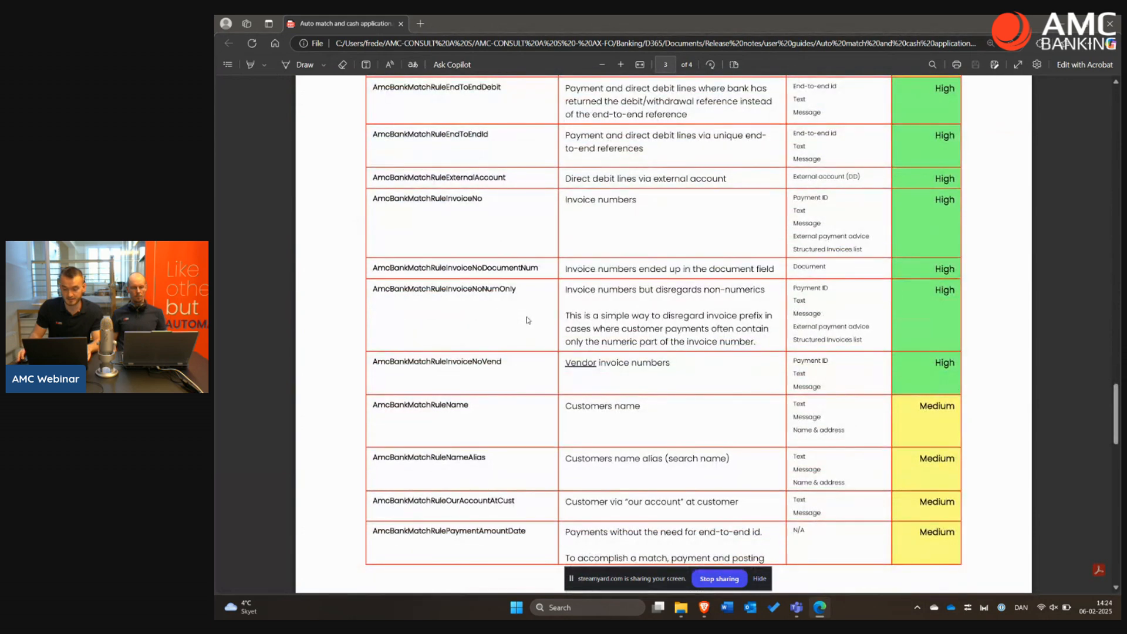
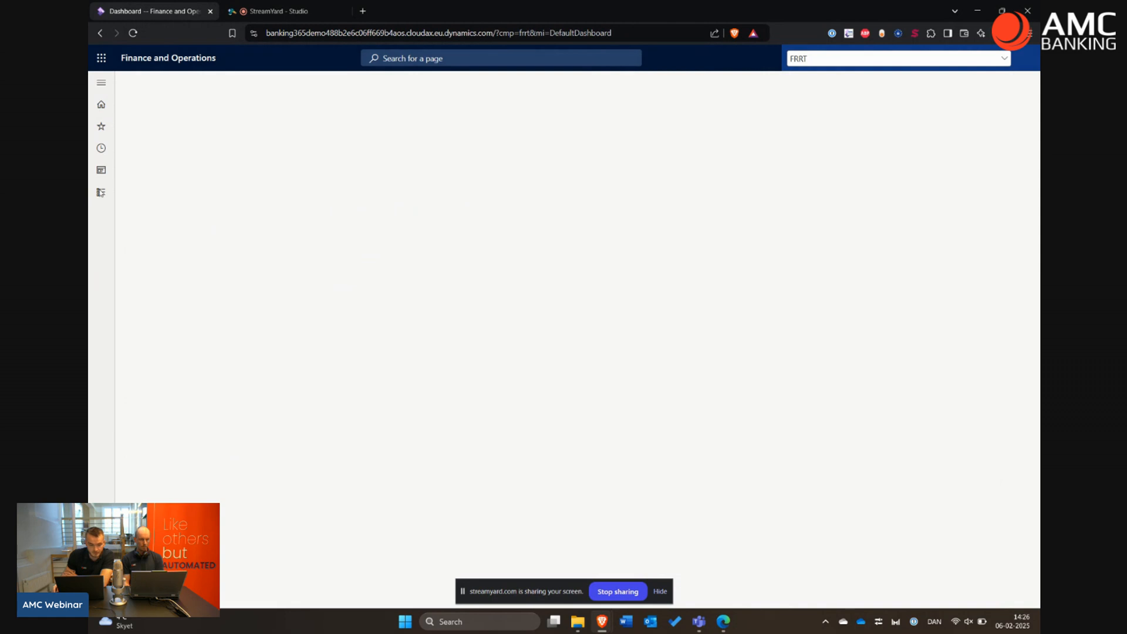
- Return to Finance and Operations in the browser and open the AMC Banking Auto match setup for company FRRT
click(101, 199)
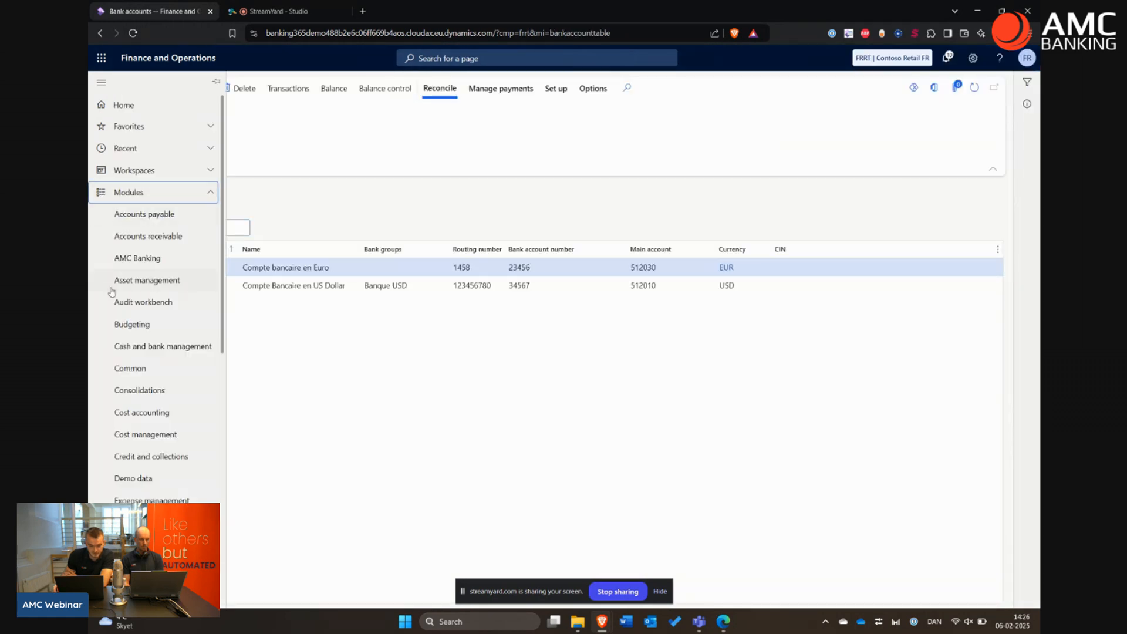
click(132, 258)
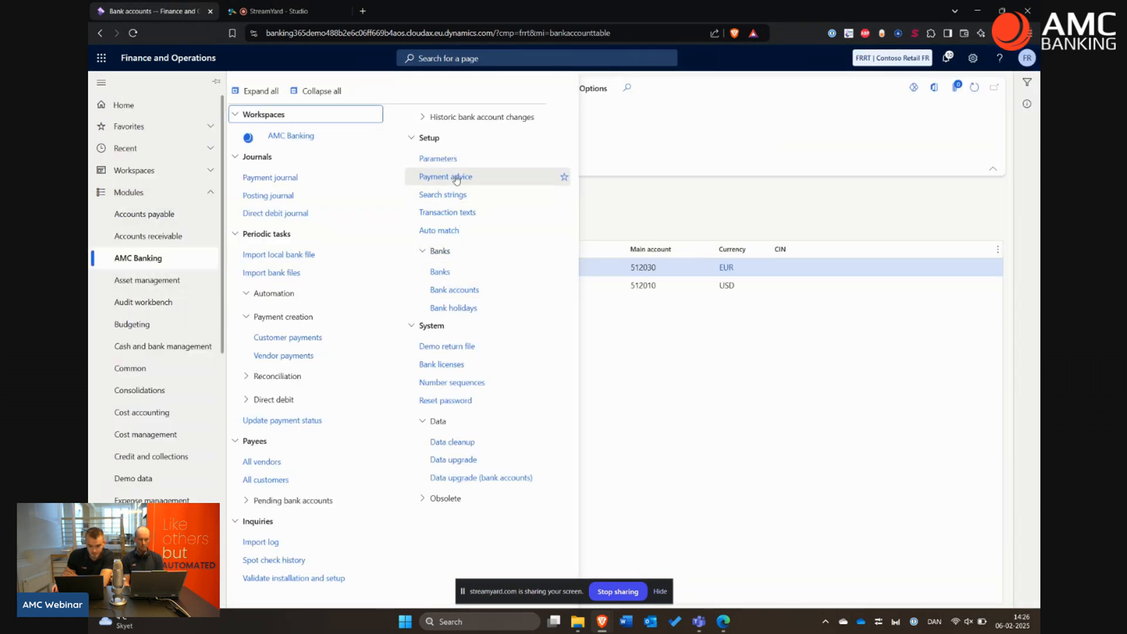
click(549, 231)
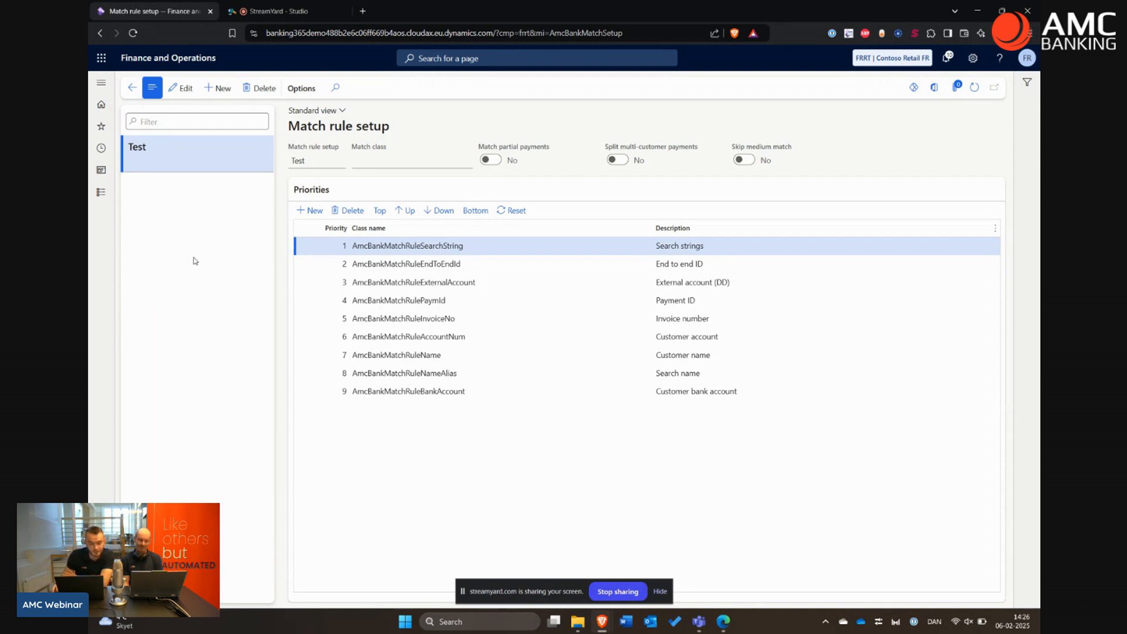
- Switch the active company from FRRT to DEMF, Contoso Entertainment System Germany
click(892, 57)
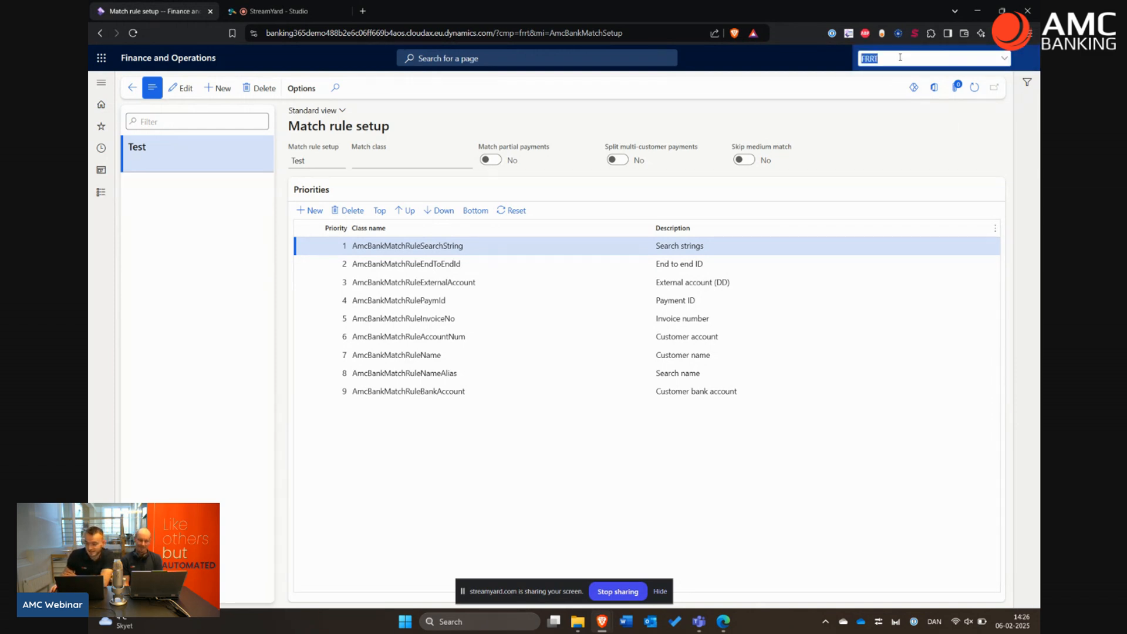
click(1005, 59)
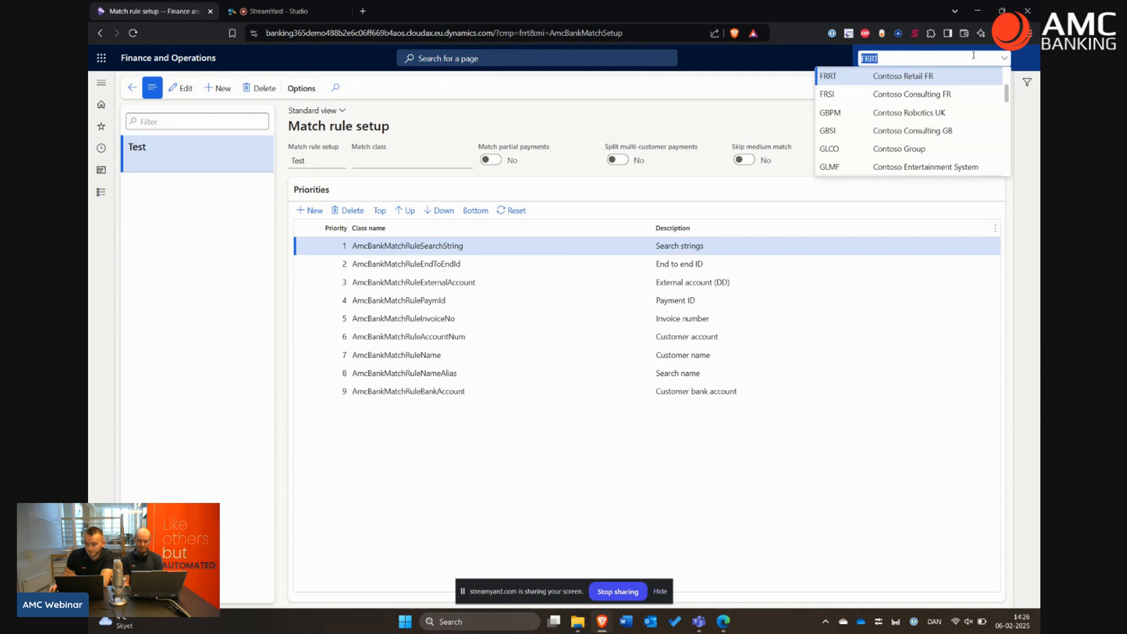
scroll(871, 100, up, 1)
click(869, 109)
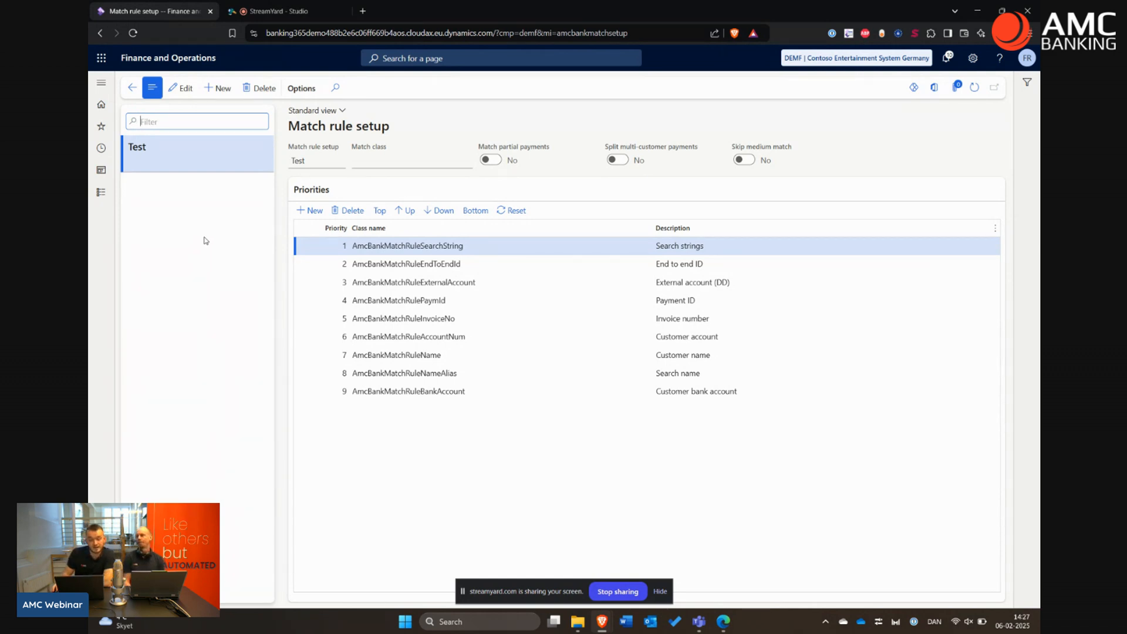
- Open the AMC Banking posting journal and display the lines of the unposted AR journal
click(101, 192)
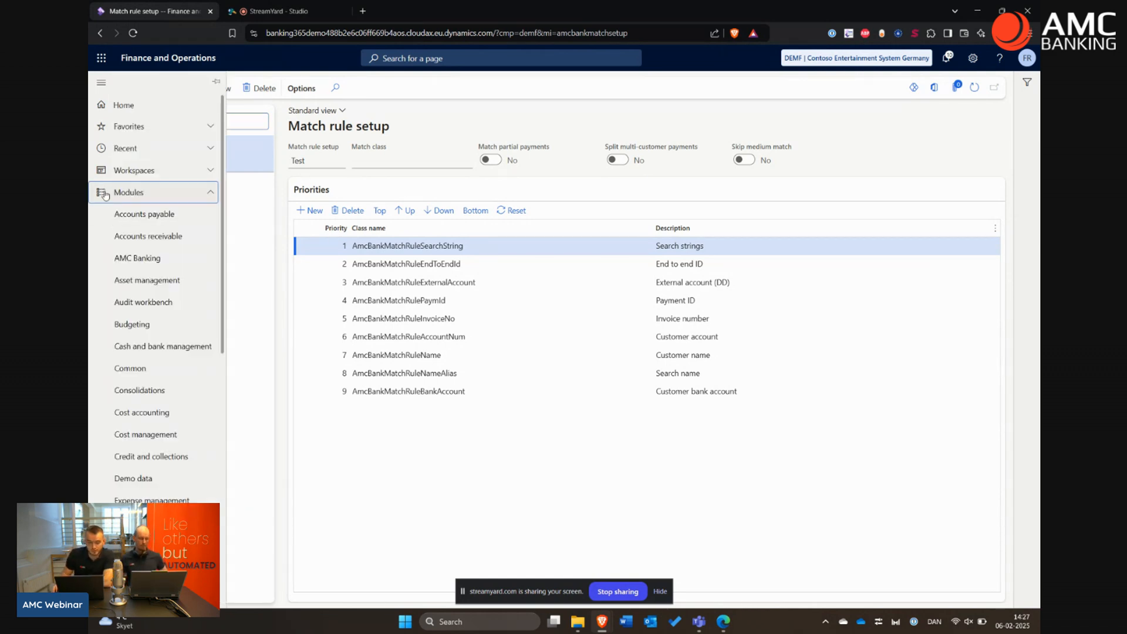
click(132, 259)
click(358, 194)
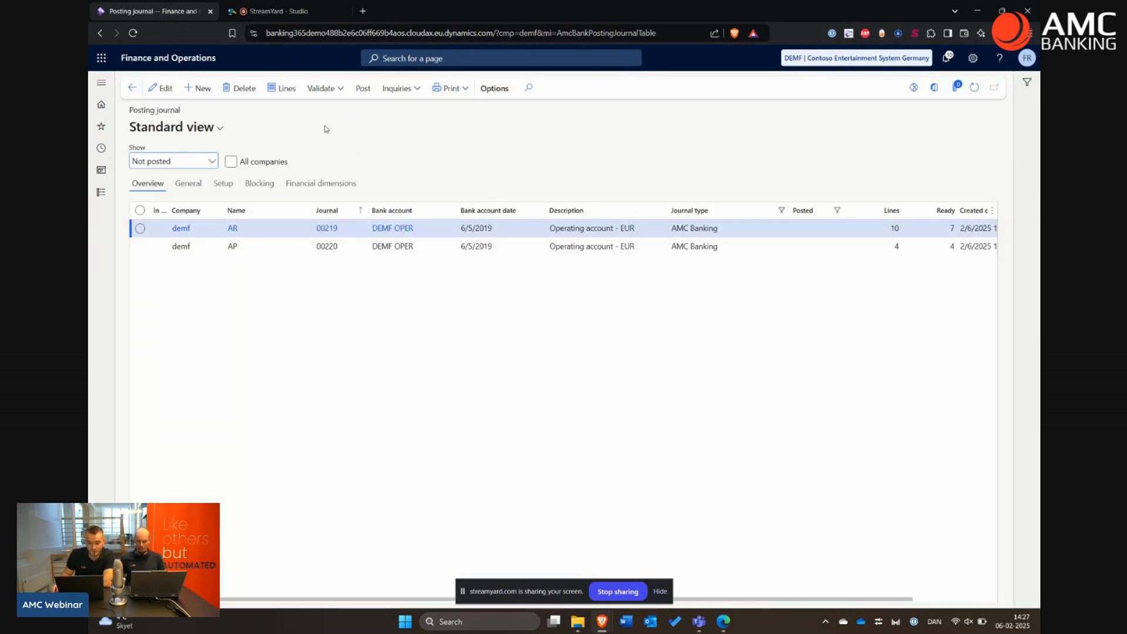
click(282, 88)
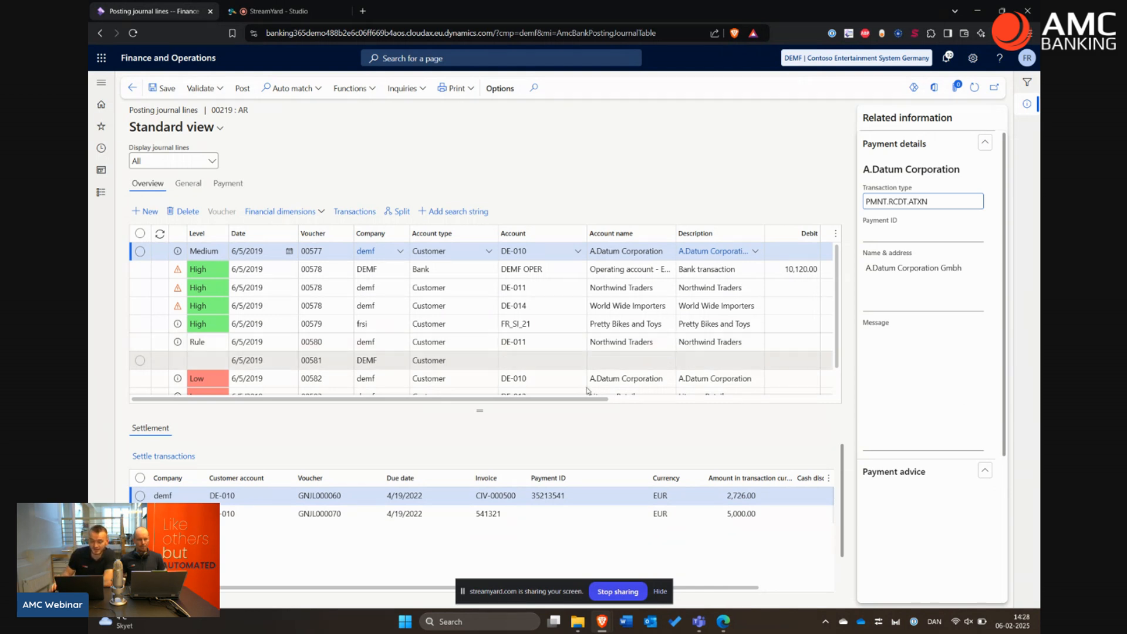
- Set the account type of the Northwind Traders line in voucher 00578 to Ledger and inspect its payer name and message
click(446, 306)
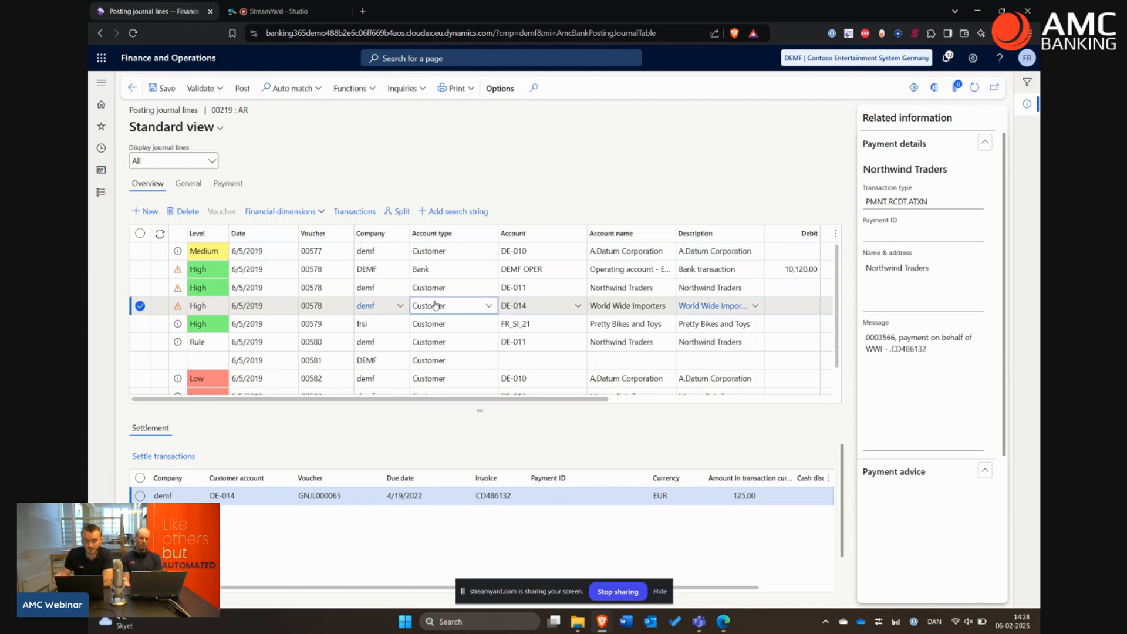
click(467, 292)
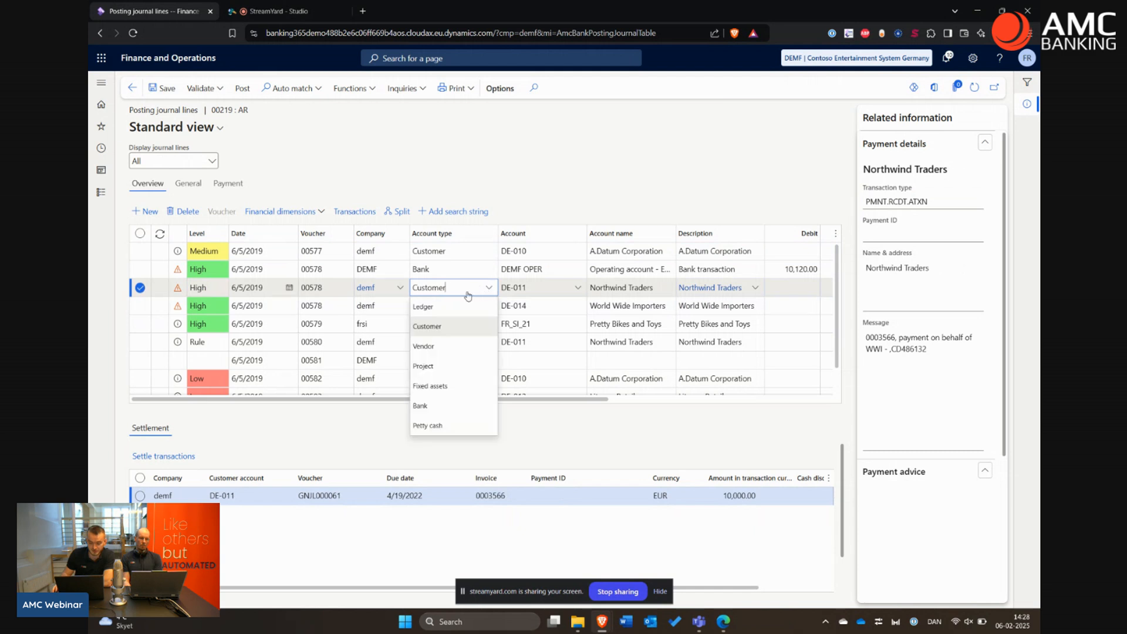
click(452, 307)
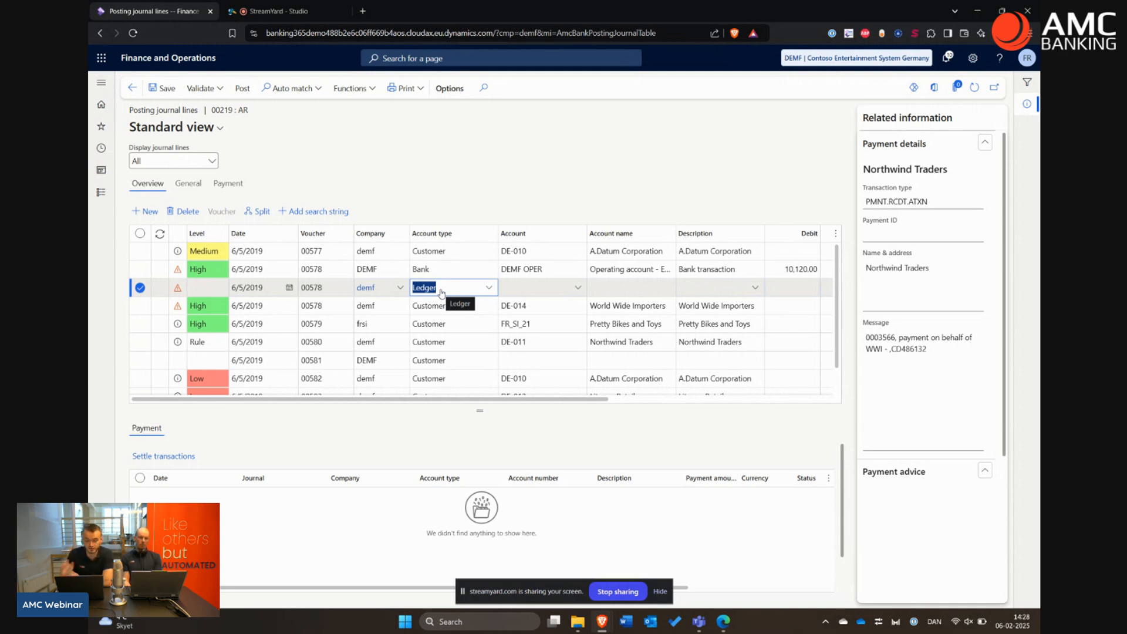
click(945, 275)
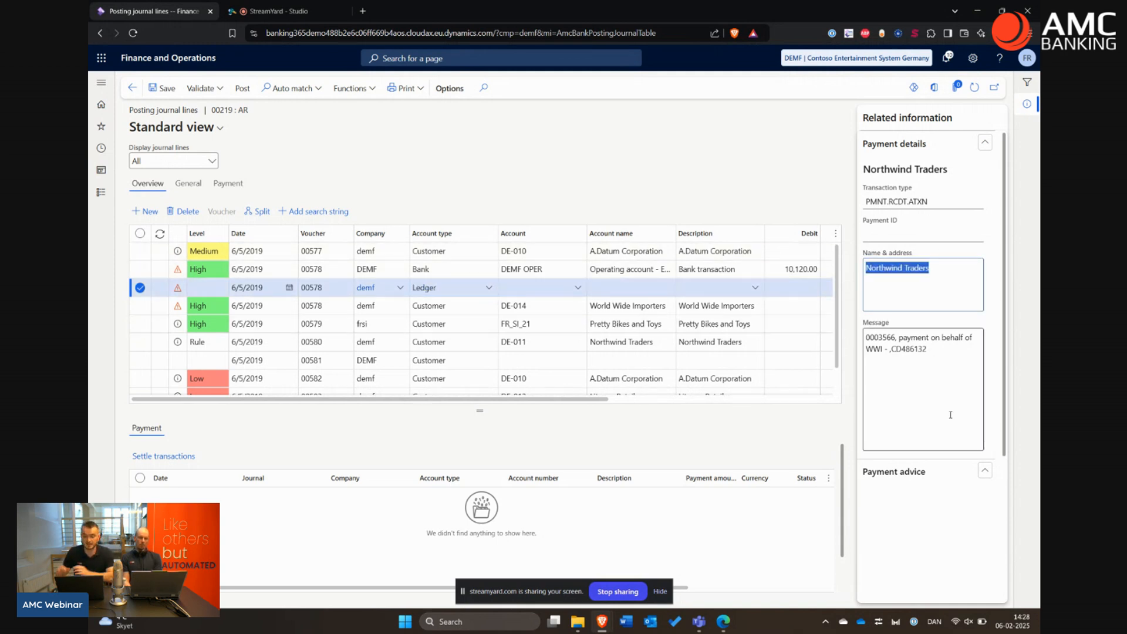
click(946, 353)
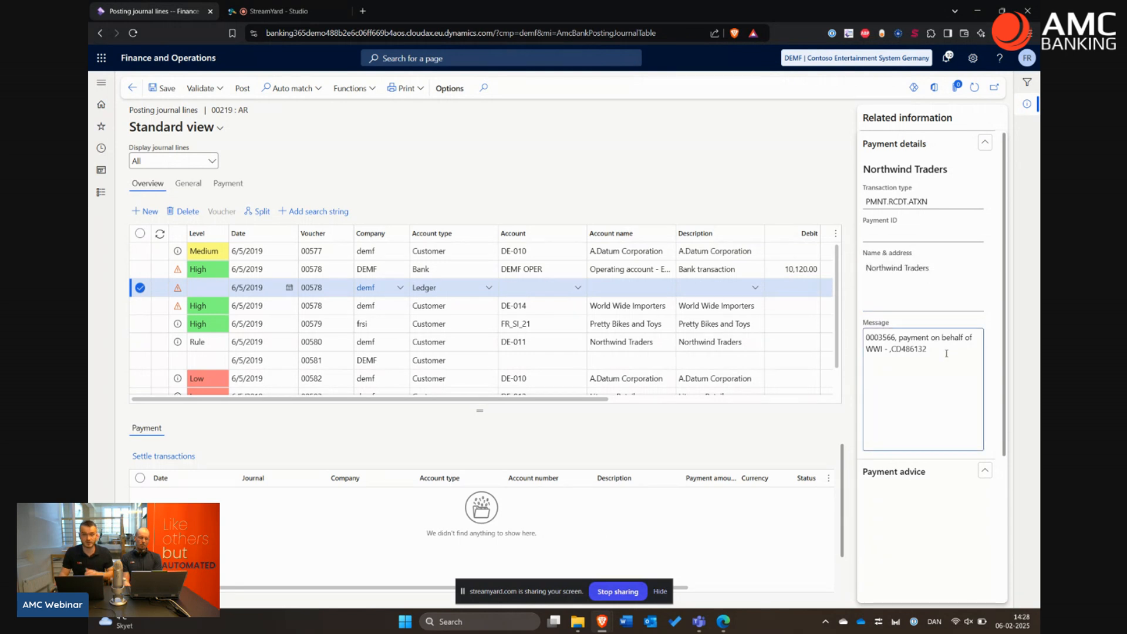